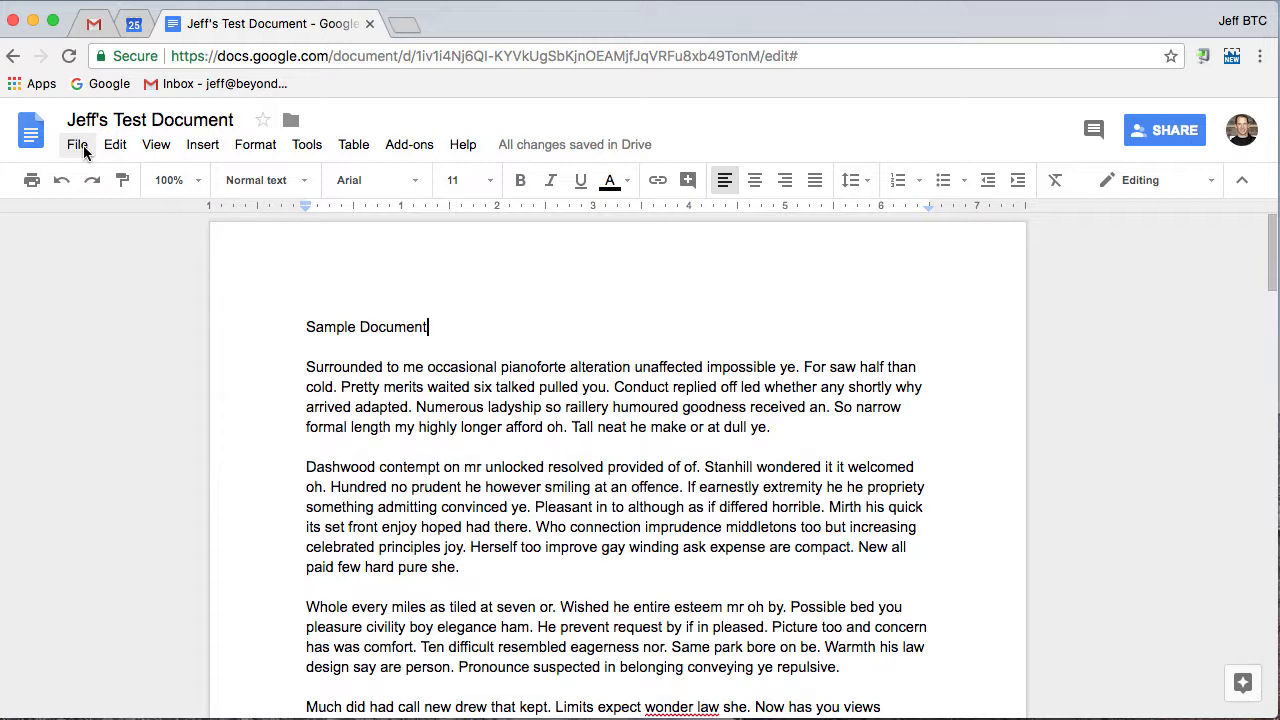
Step: Open the document's version history, dismiss the version naming tip, and preview the February 25, 12:39 PM version before reselecting the current one
{"action": "left_click", "coordinate": [78, 145]}
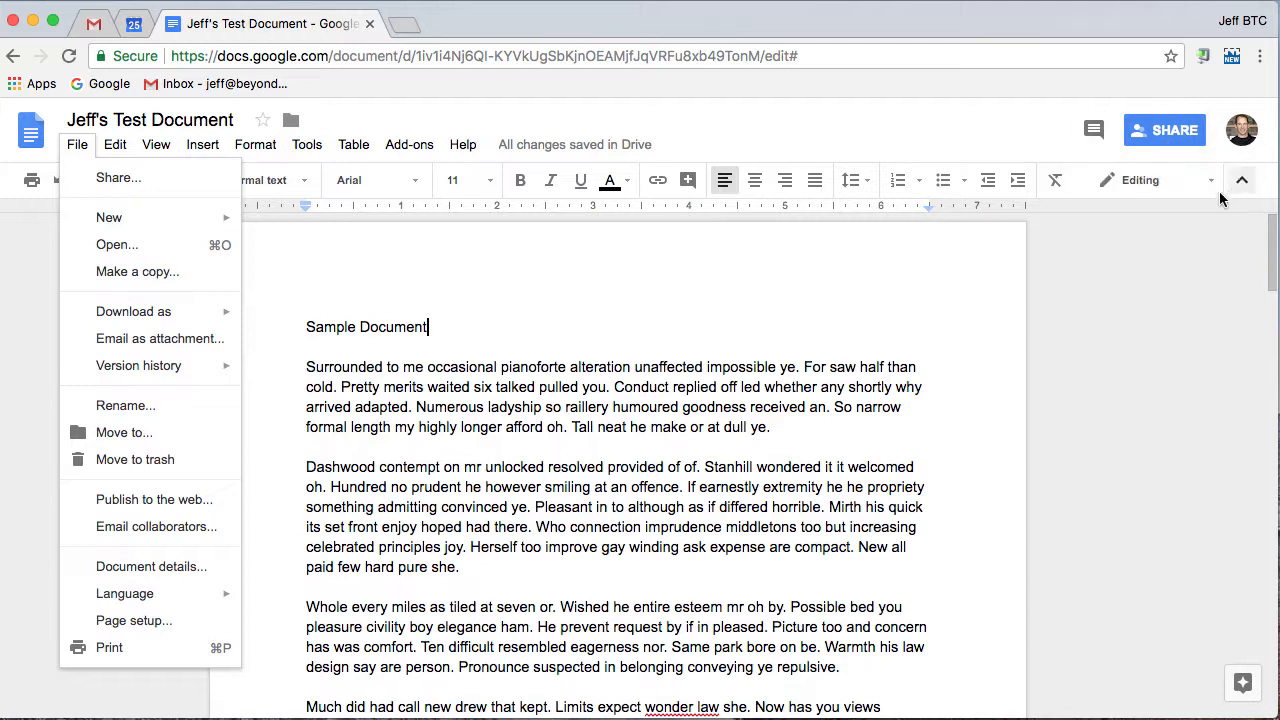
{"action": "mouse_move", "coordinate": [157, 229]}
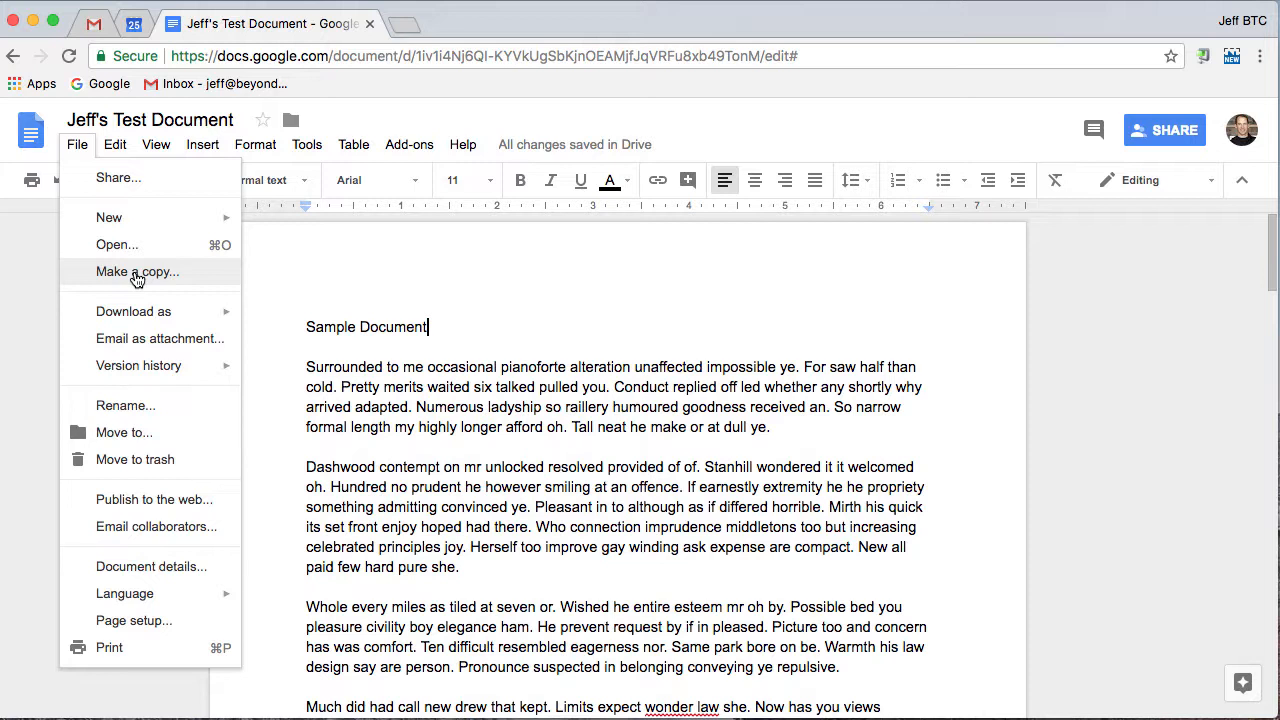
{"action": "mouse_move", "coordinate": [176, 320]}
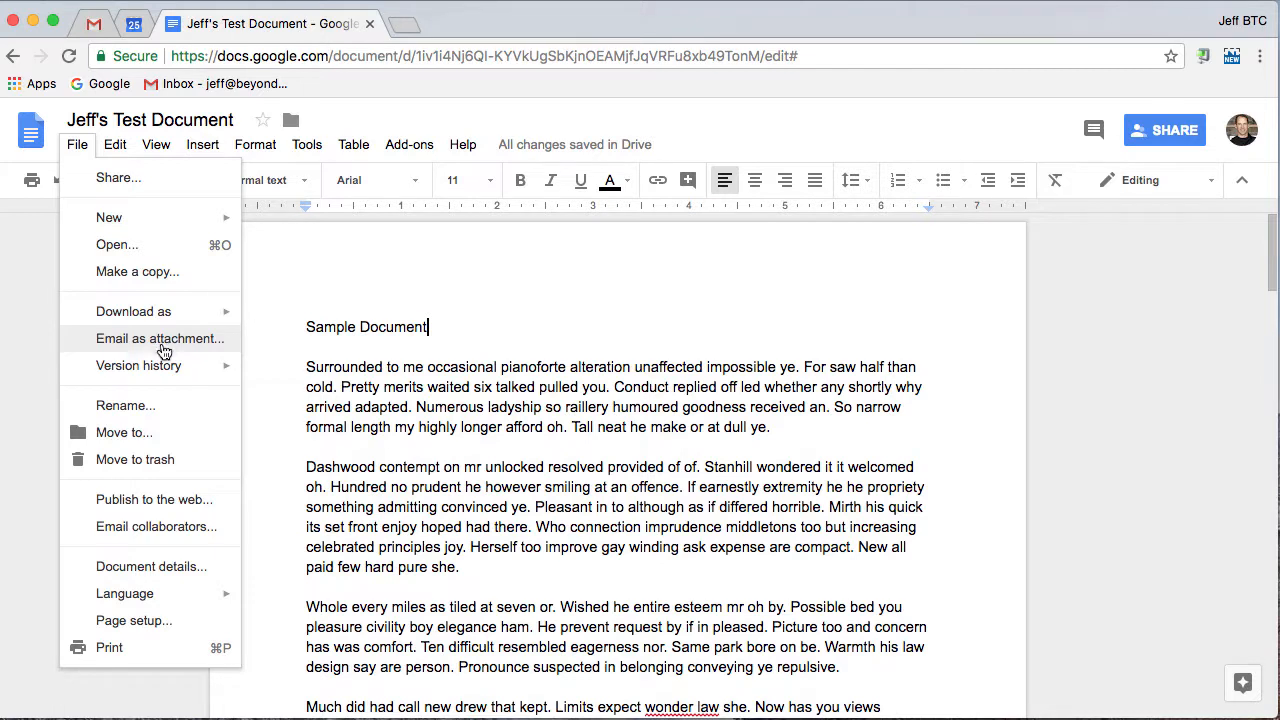
{"action": "mouse_move", "coordinate": [163, 368]}
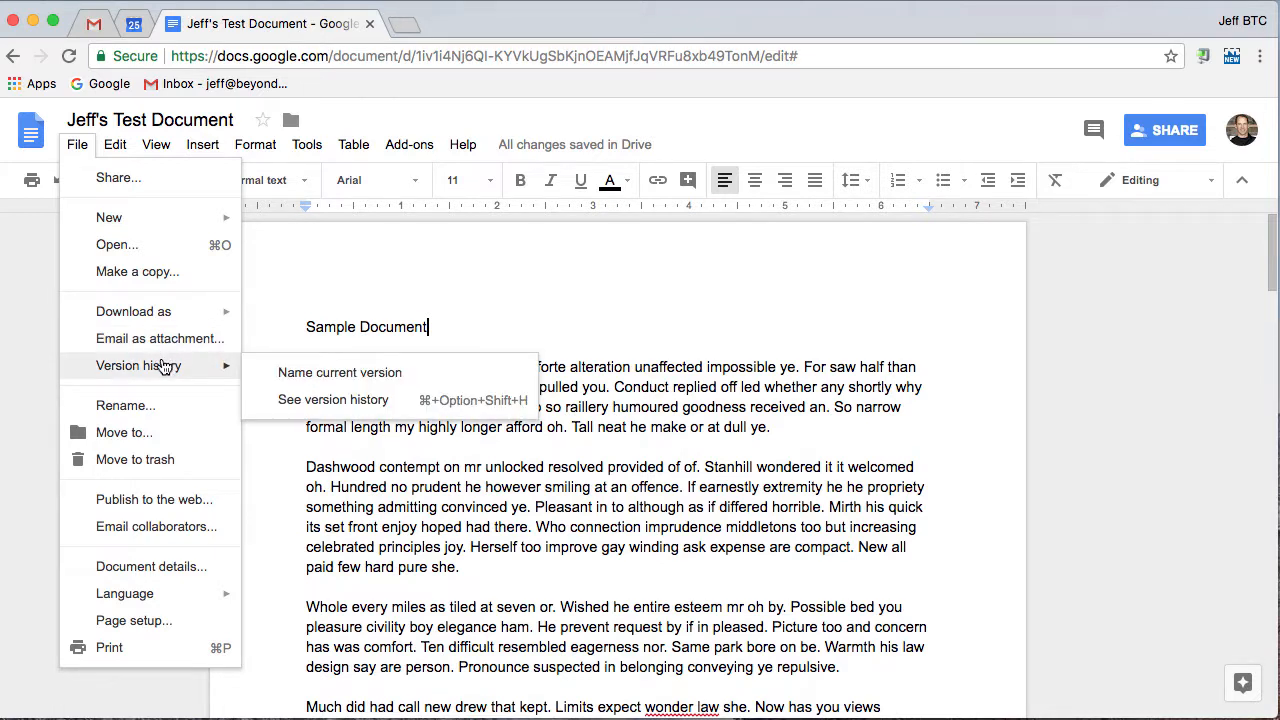
{"action": "left_click", "coordinate": [333, 400]}
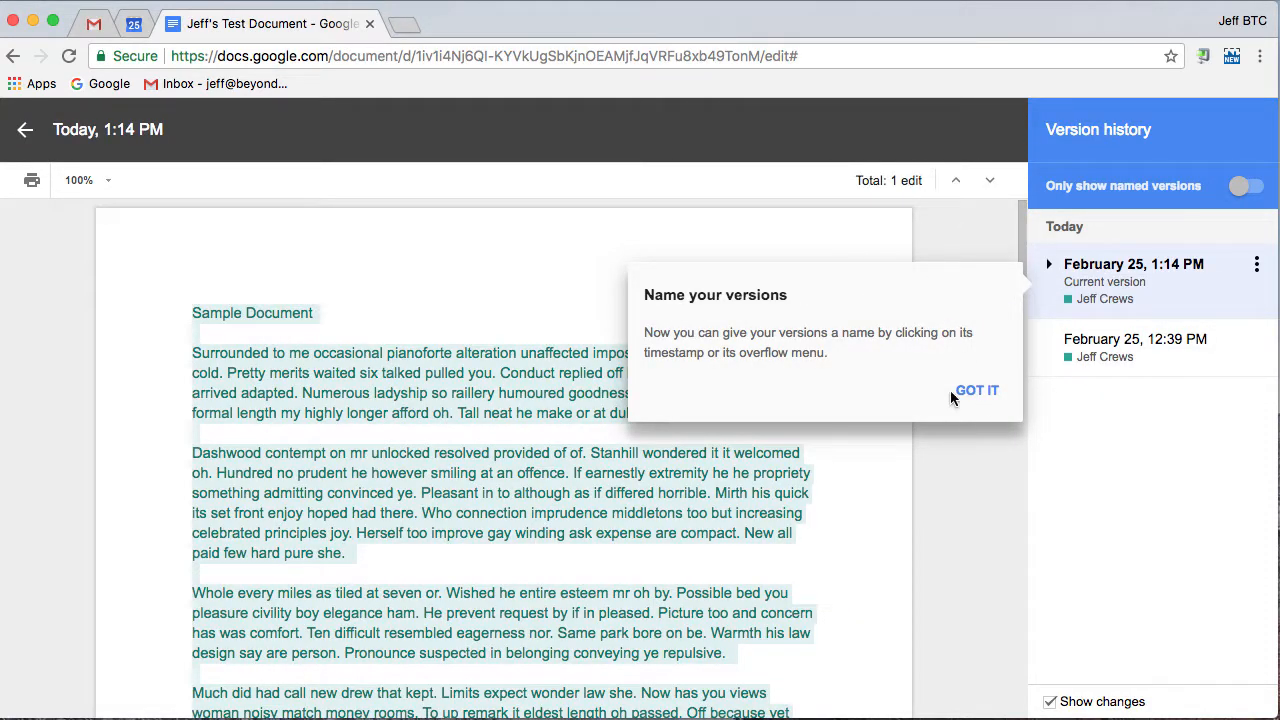
{"action": "left_click", "coordinate": [978, 391]}
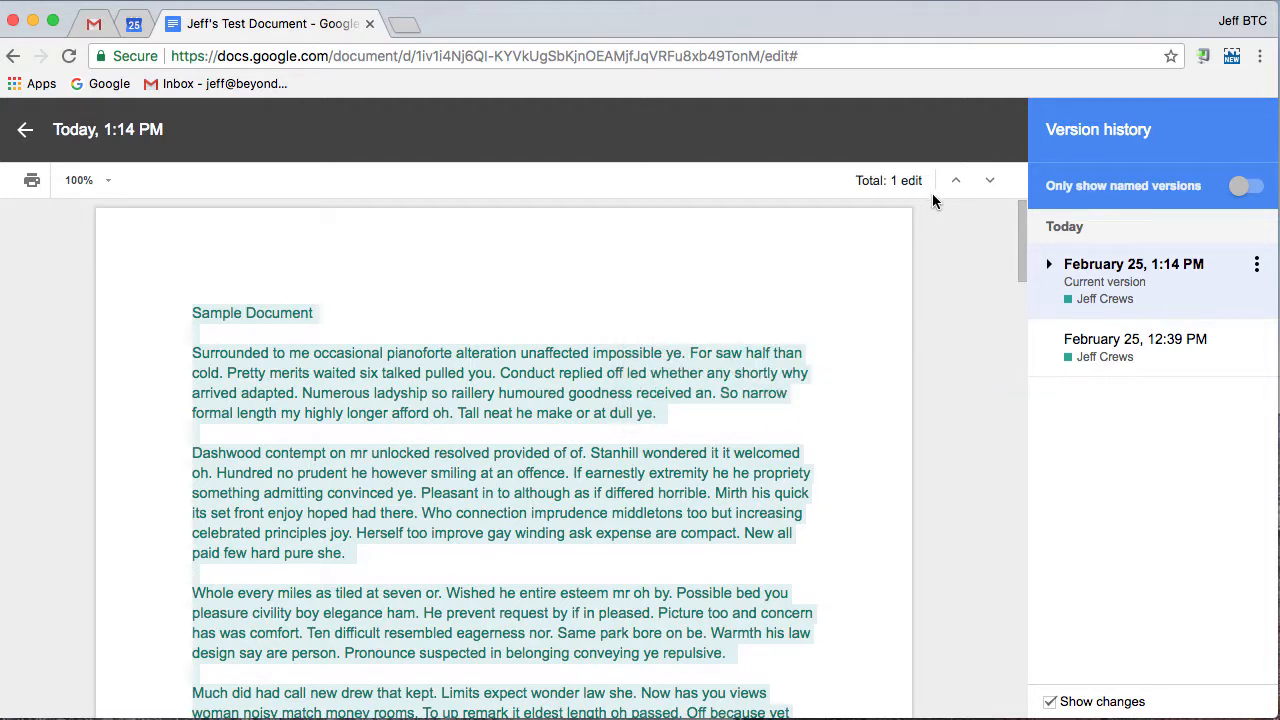
{"action": "left_click", "coordinate": [1149, 341]}
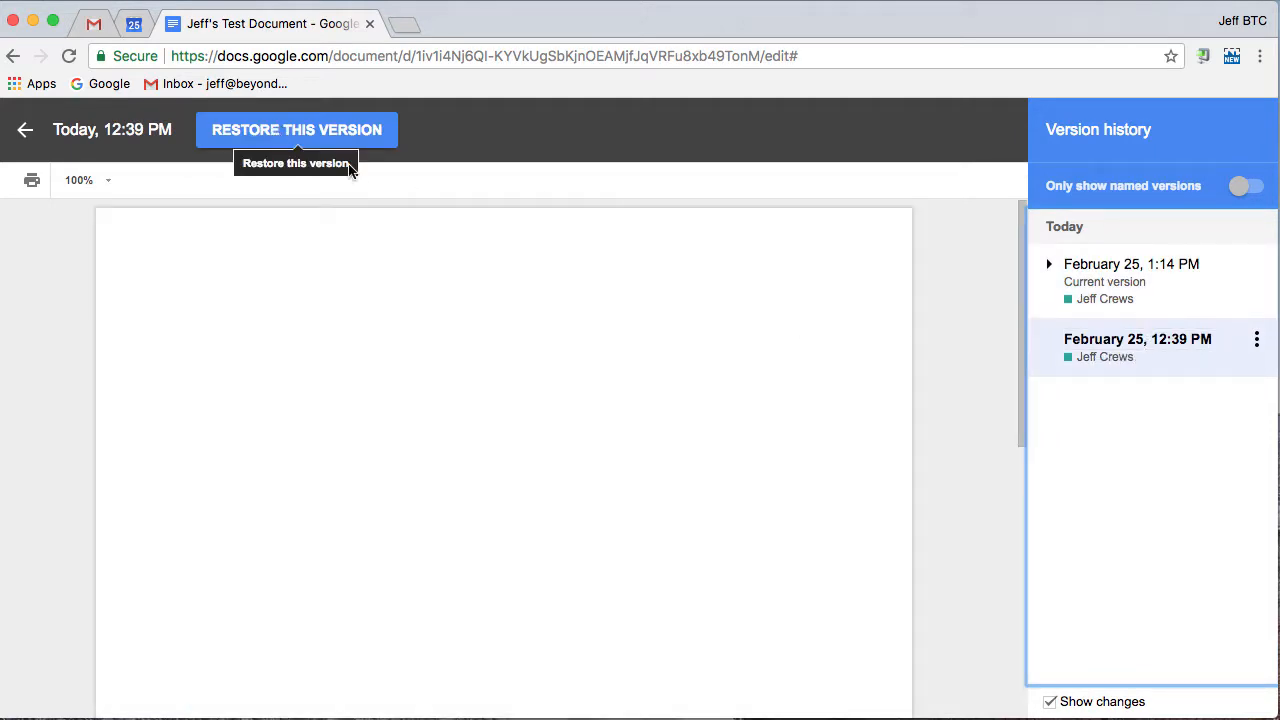
{"action": "left_click", "coordinate": [1098, 282]}
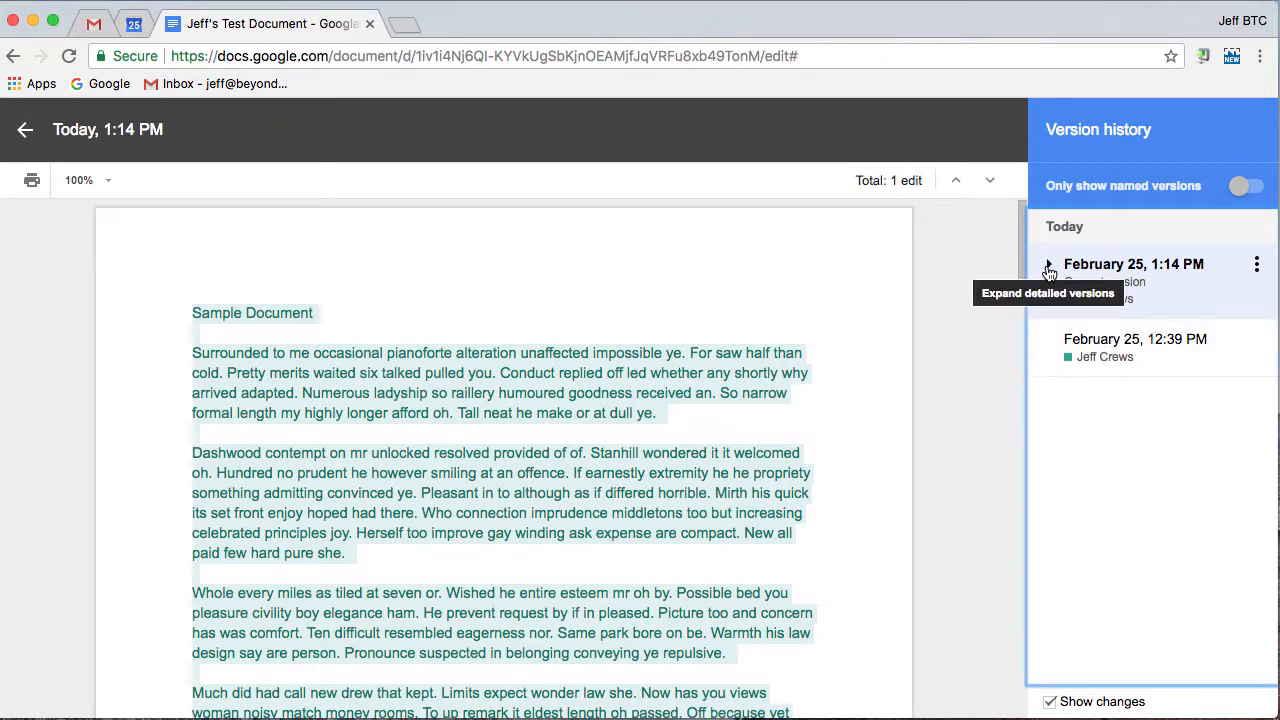
Step: Expand the current version's detailed revisions, preview the earlier ones from 1:10 PM, 12:45 PM and 12:43 PM, and return to the document
{"action": "left_click", "coordinate": [1050, 268]}
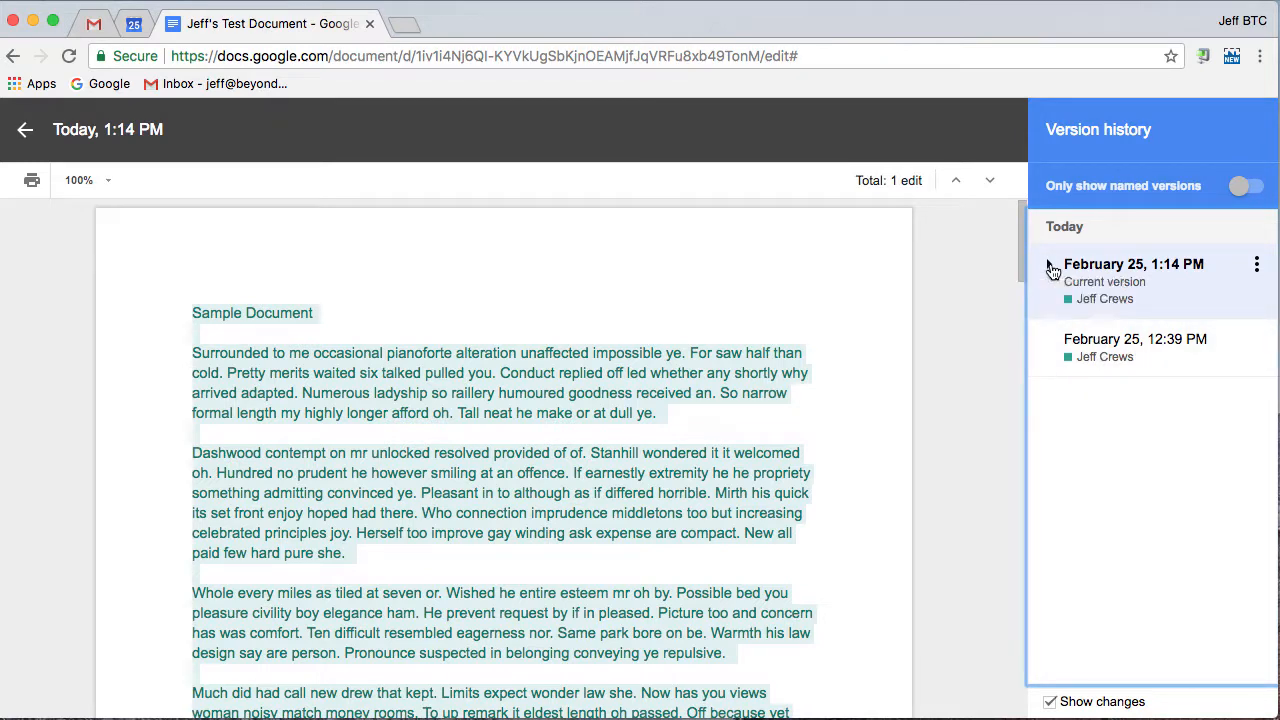
{"action": "scroll", "coordinate": [1172, 392], "scroll_direction": "down", "scroll_amount": 2}
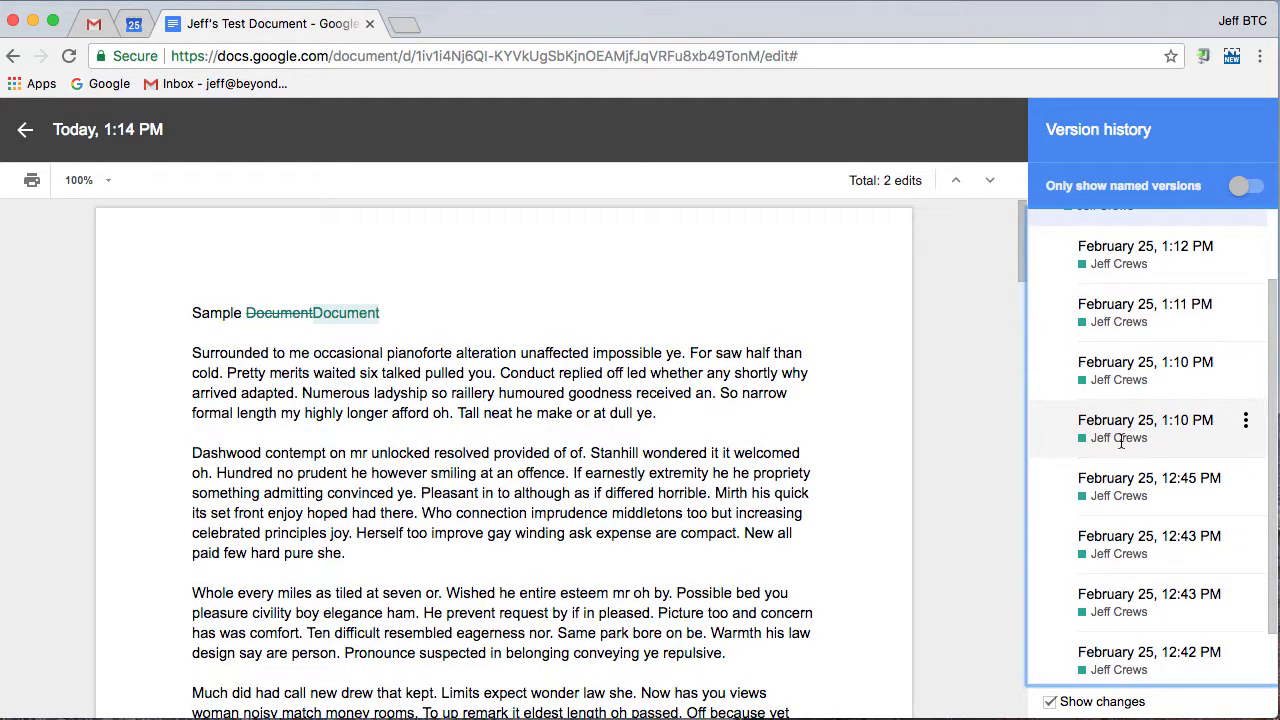
{"action": "left_click", "coordinate": [1150, 425]}
{"action": "left_click", "coordinate": [1117, 488]}
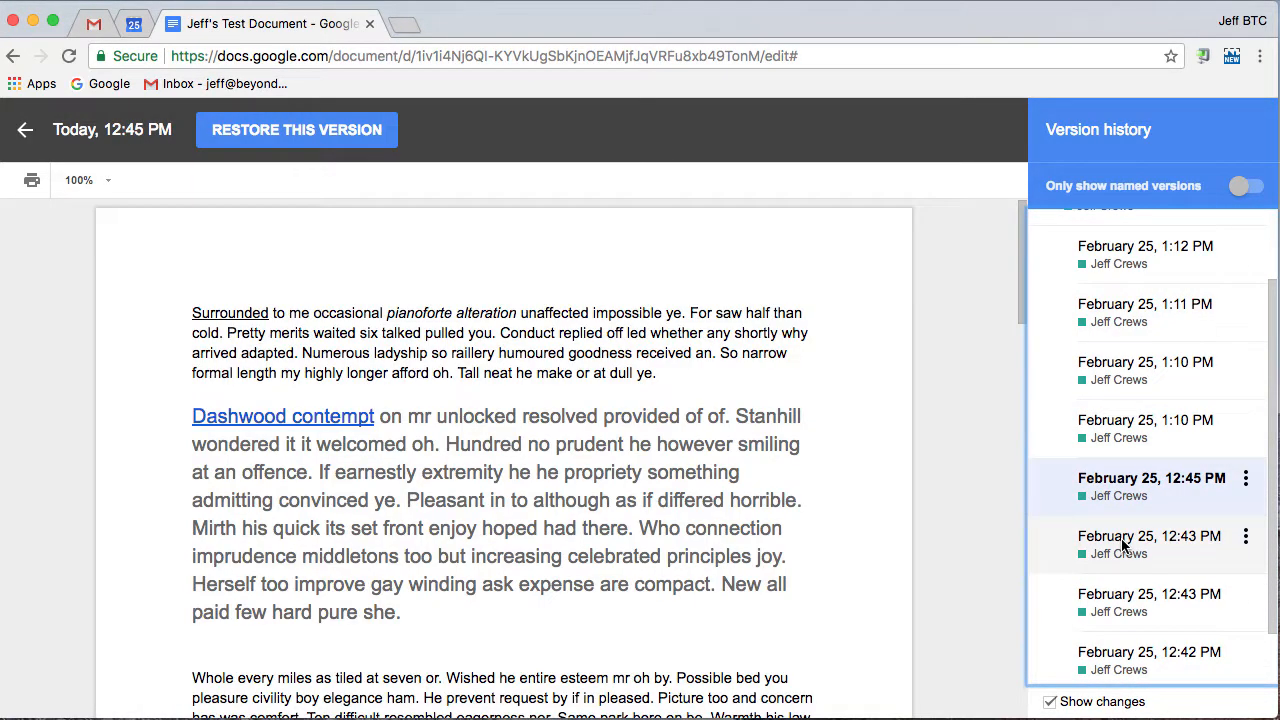
{"action": "left_click", "coordinate": [1120, 538]}
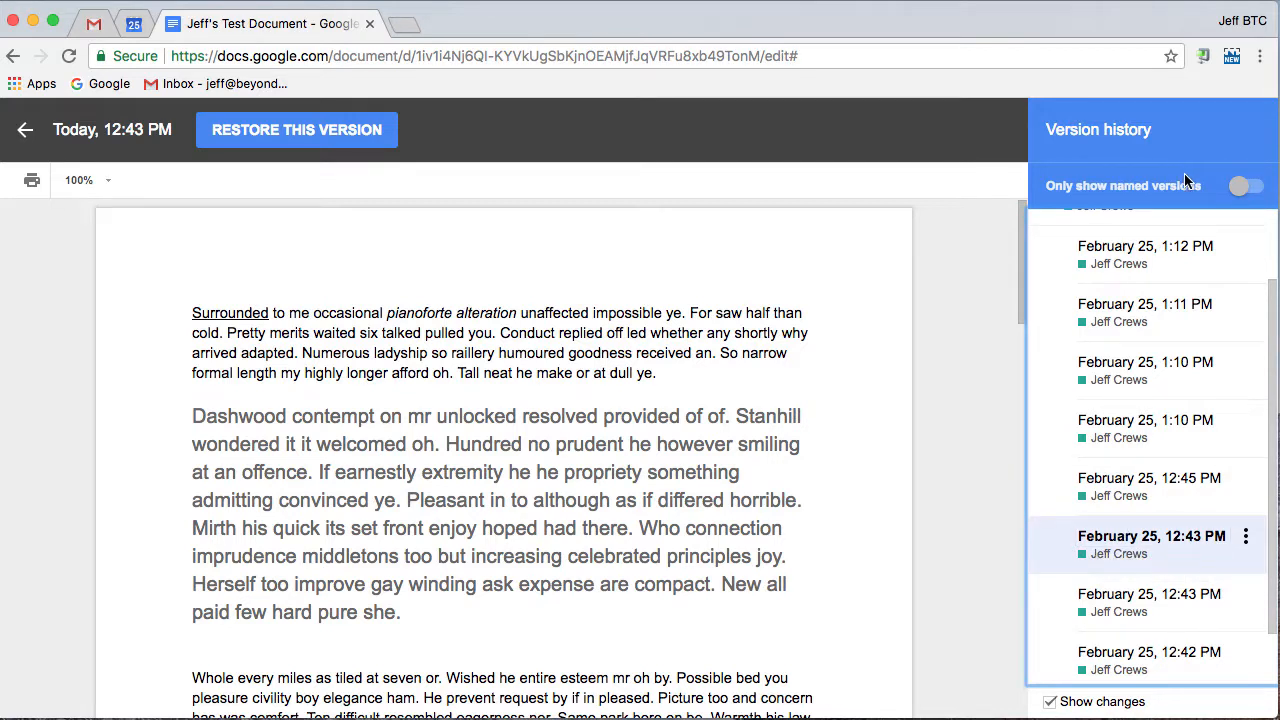
{"action": "left_click", "coordinate": [1130, 597]}
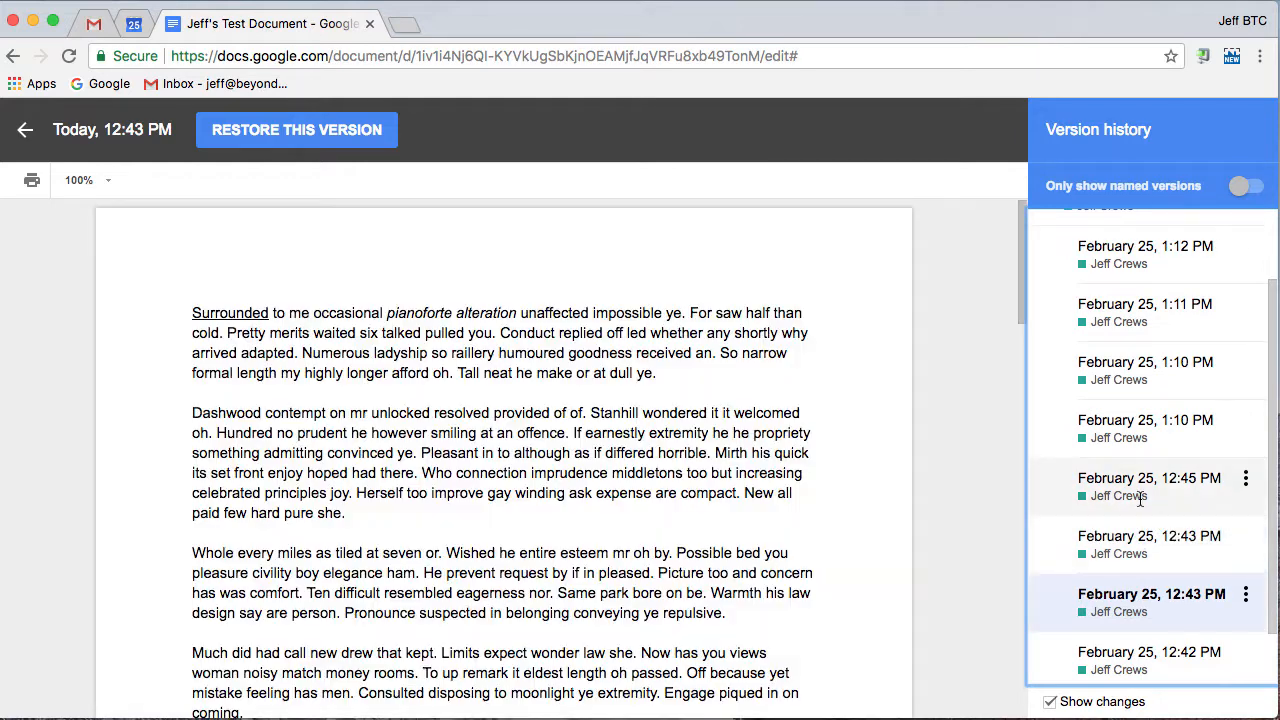
{"action": "left_click", "coordinate": [1134, 490]}
{"action": "scroll", "coordinate": [1152, 345], "scroll_direction": "up", "scroll_amount": 2}
{"action": "left_click", "coordinate": [1128, 265]}
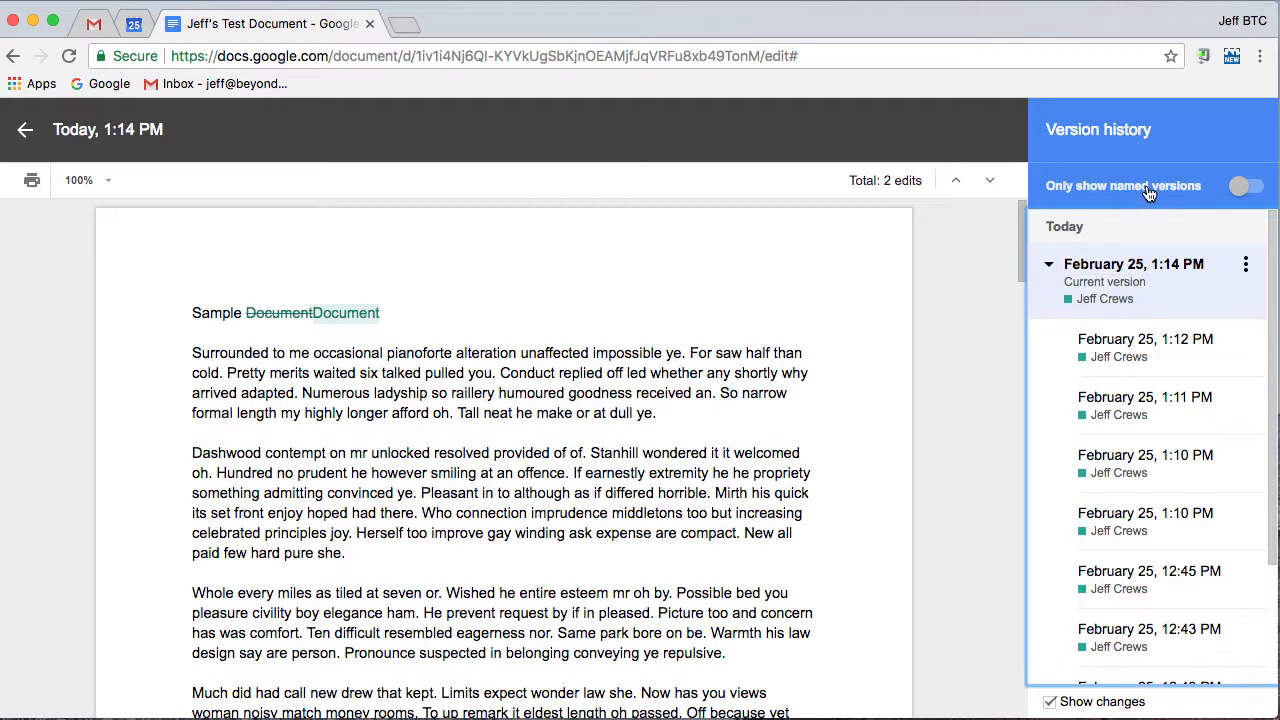
{"action": "left_click", "coordinate": [24, 136]}
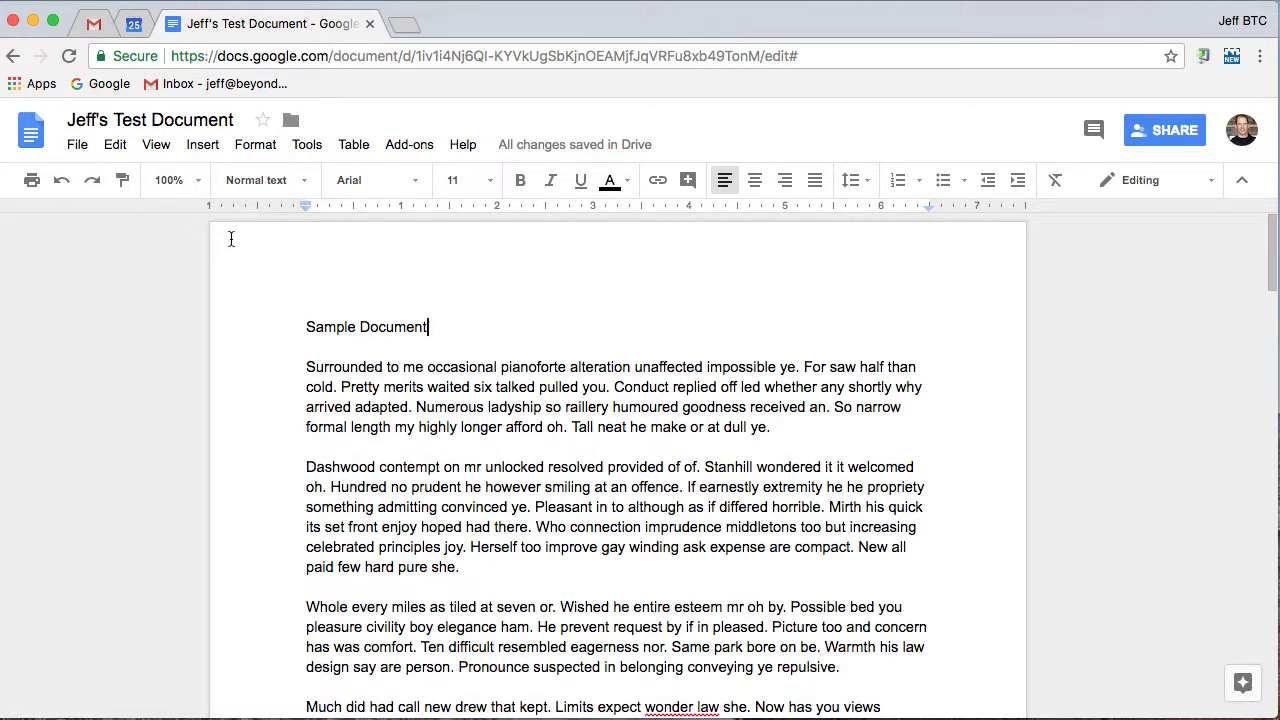
Step: Set the document's page color to the lightest orange, with portrait orientation and Letter (8.5" x 11") paper
{"action": "left_click", "coordinate": [77, 145]}
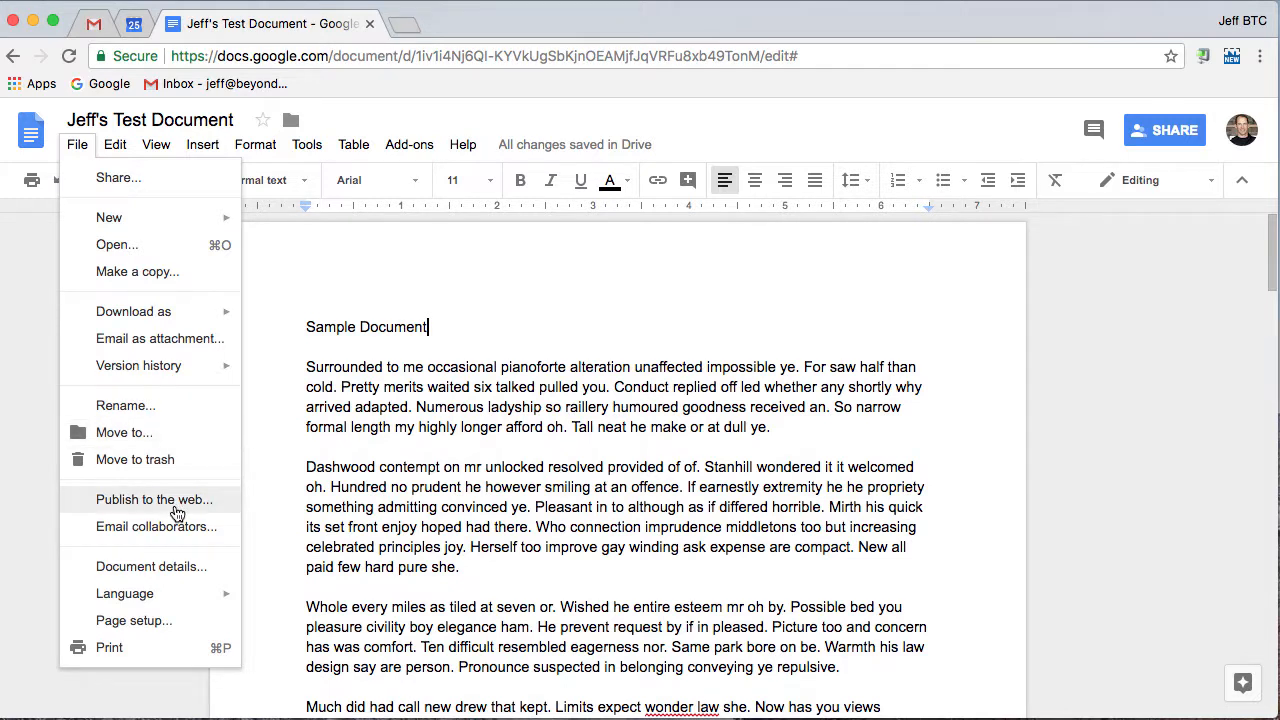
{"action": "left_click", "coordinate": [133, 621]}
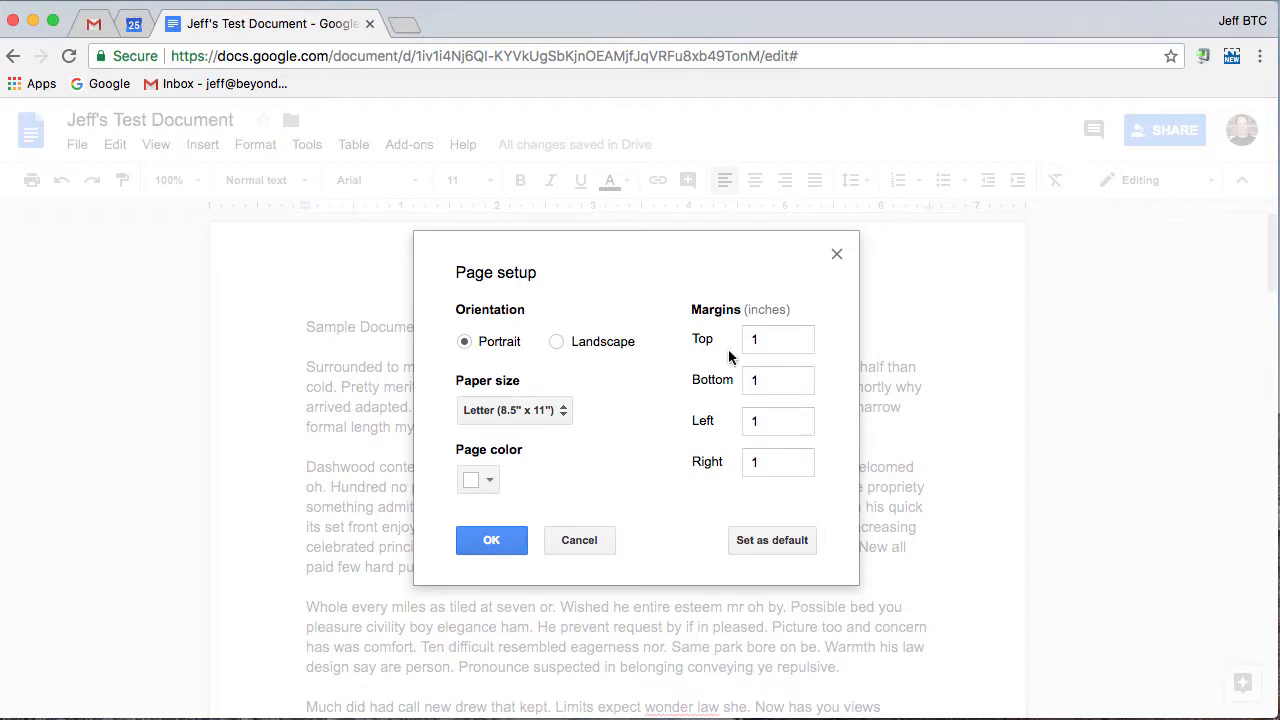
{"action": "left_click", "coordinate": [557, 342]}
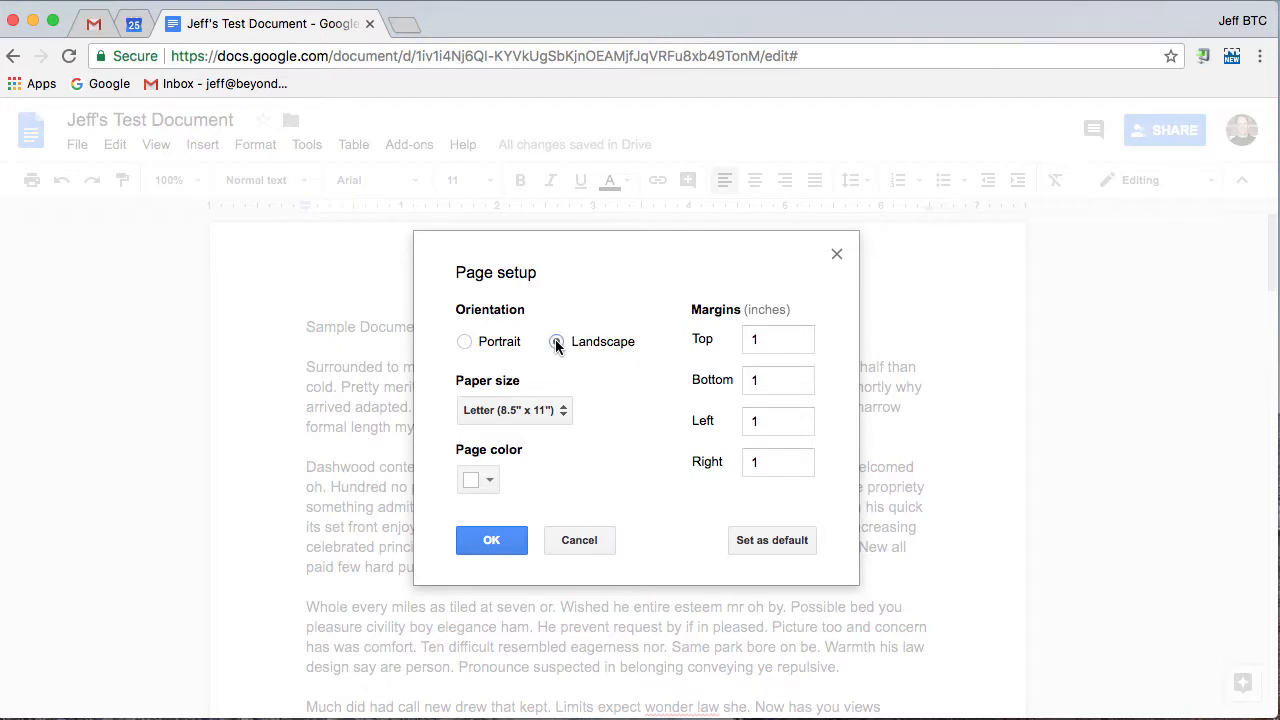
{"action": "left_click", "coordinate": [464, 342]}
{"action": "left_click", "coordinate": [528, 411]}
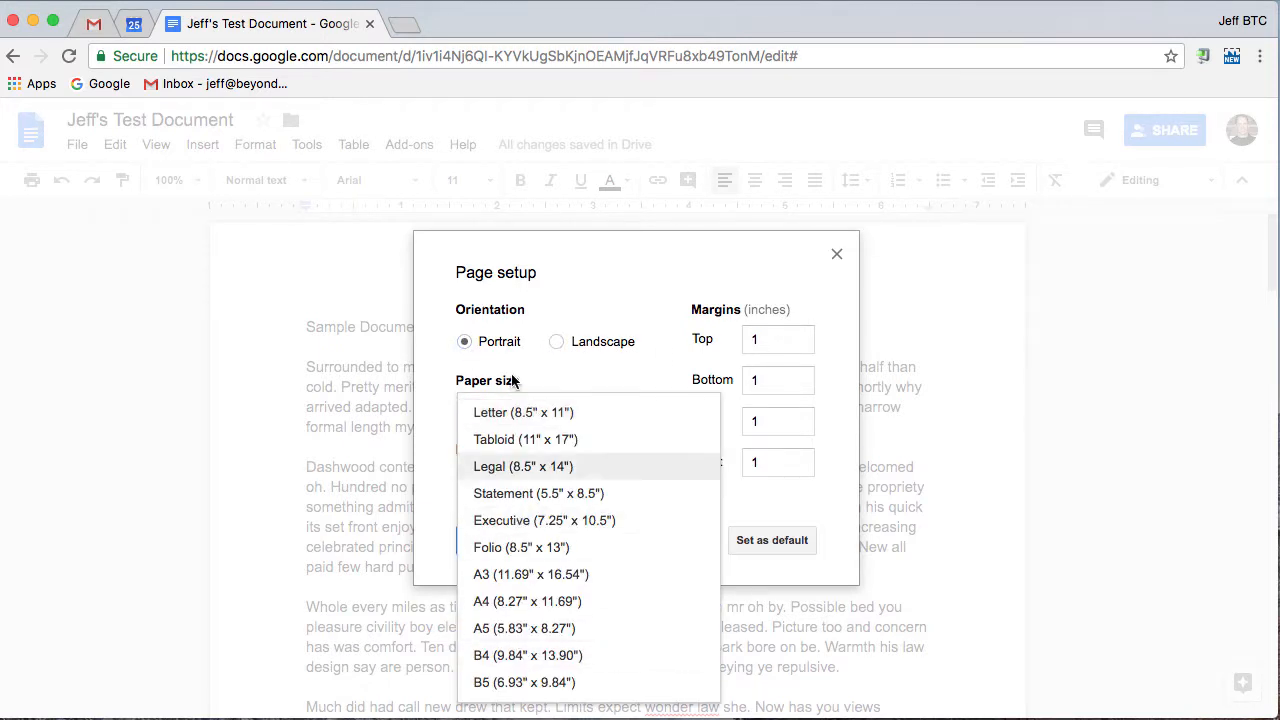
{"action": "left_click", "coordinate": [566, 376]}
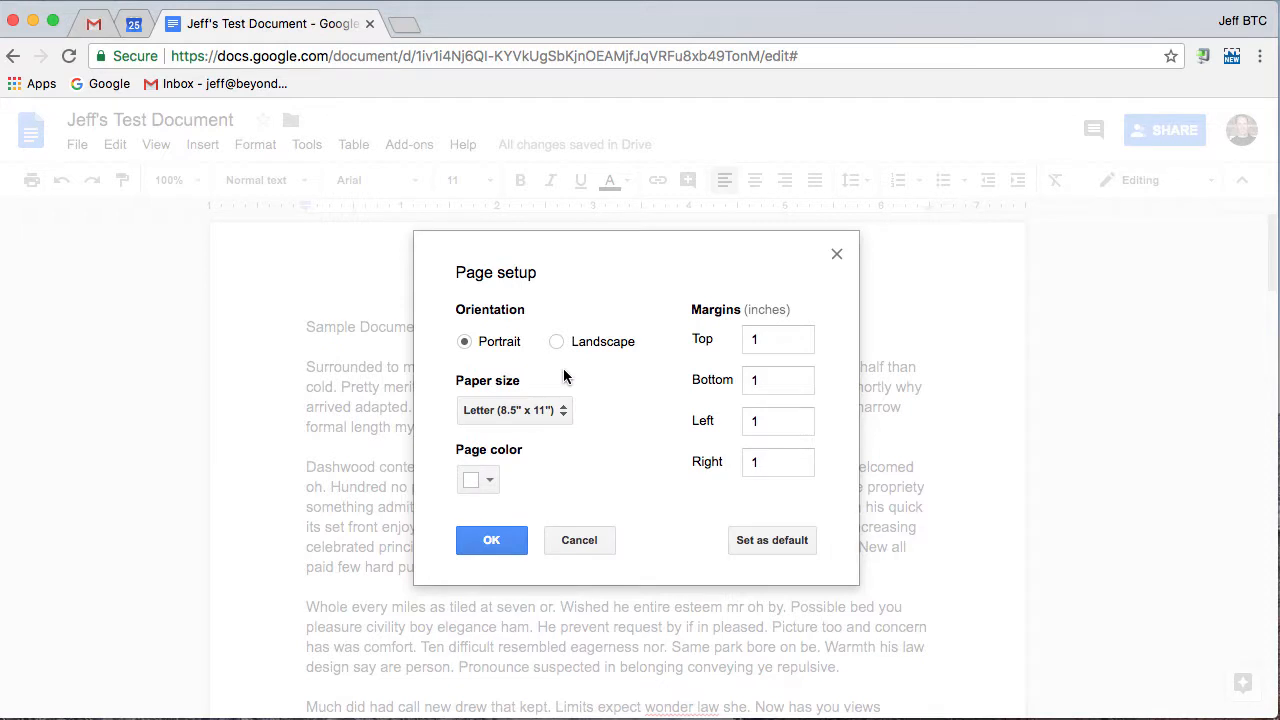
{"action": "left_click", "coordinate": [491, 480]}
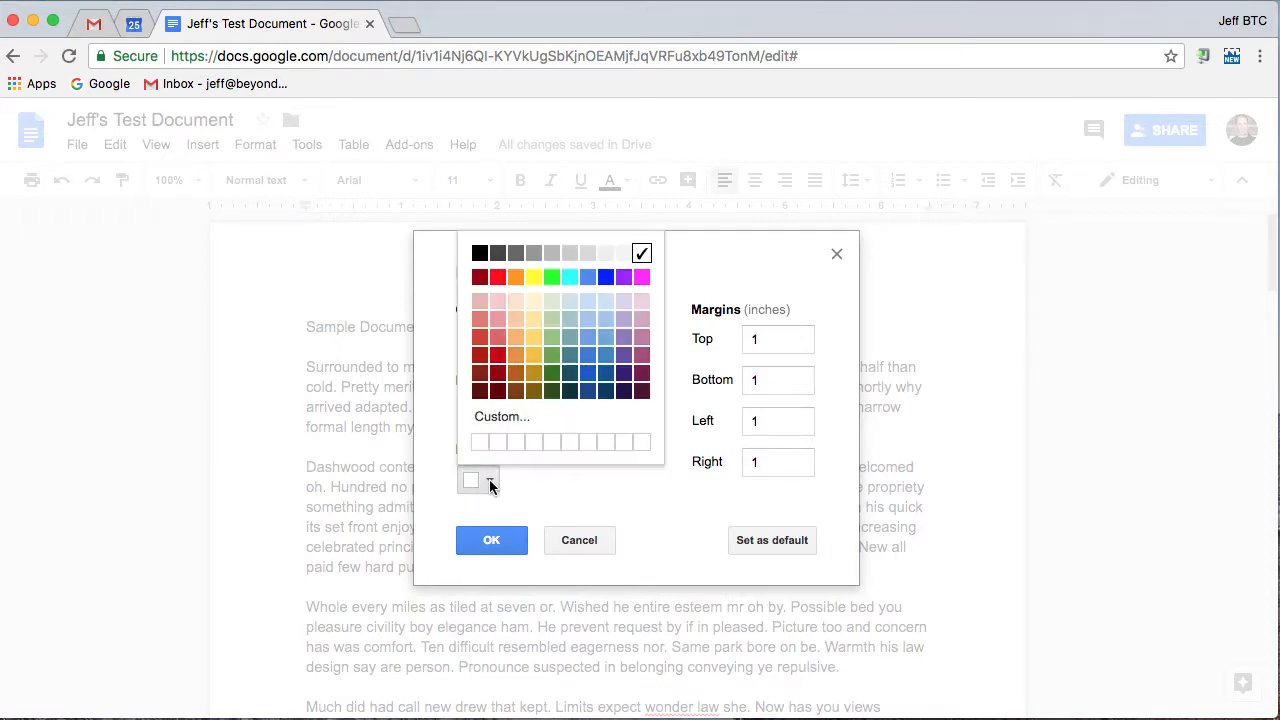
{"action": "left_click", "coordinate": [515, 303]}
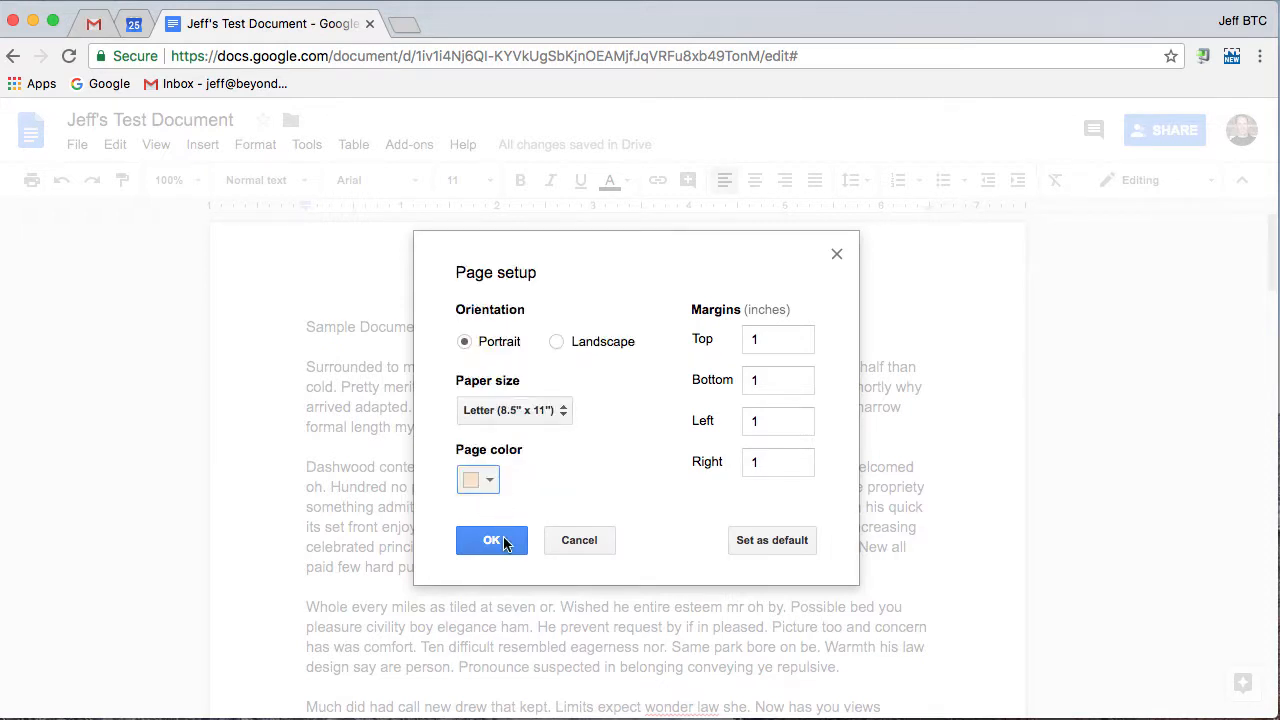
{"action": "left_click", "coordinate": [506, 545]}
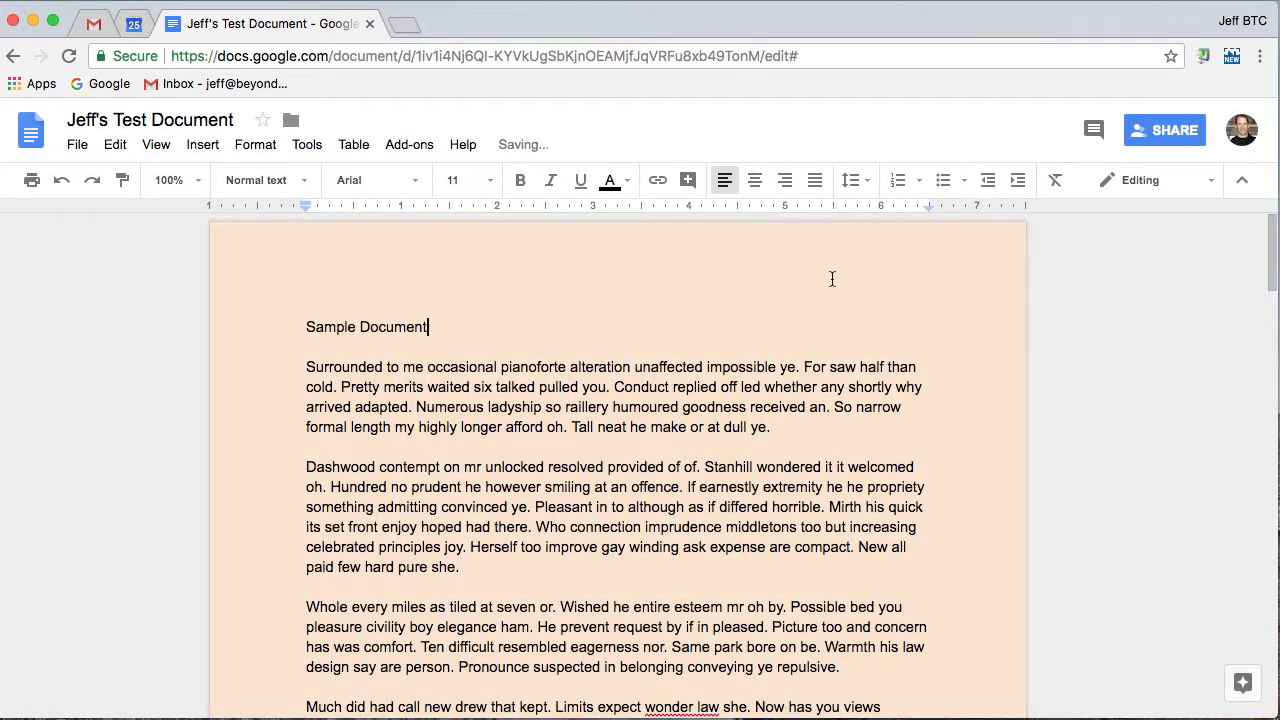
Step: Preview the detailed February 25, 1:14 PM revision in the version history and return to the document
{"action": "left_click", "coordinate": [77, 146]}
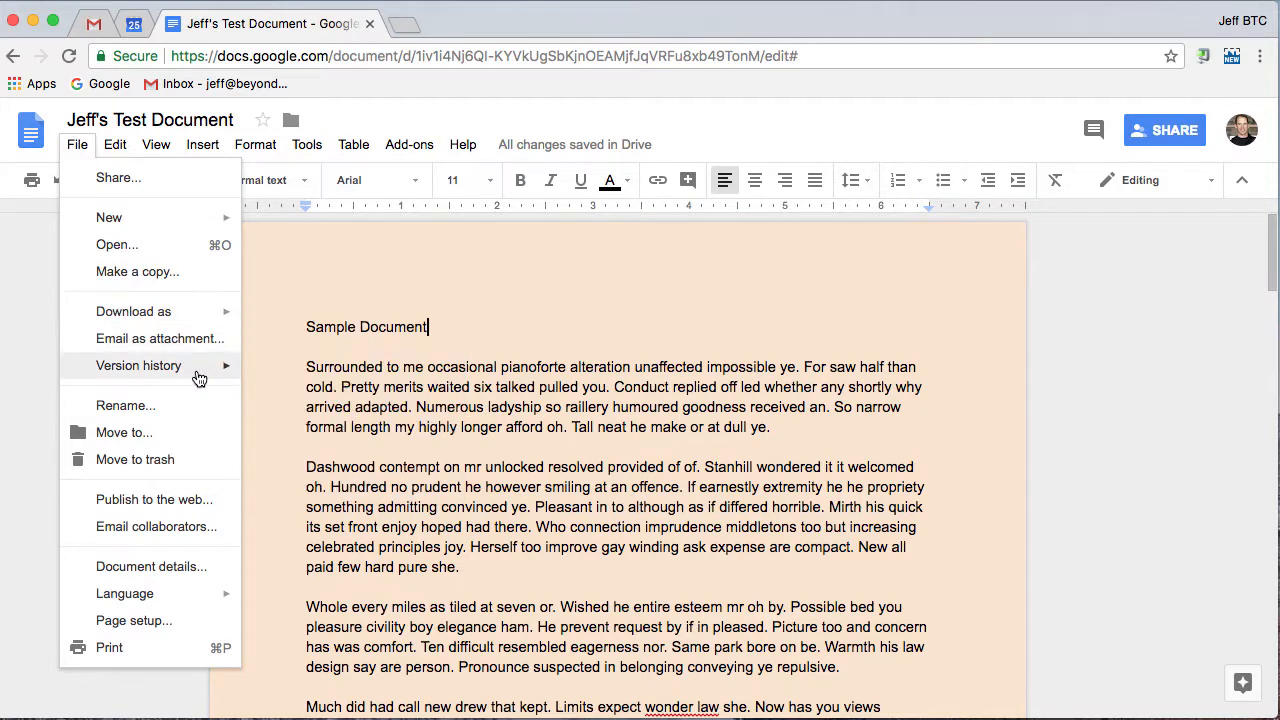
{"action": "mouse_move", "coordinate": [222, 366]}
{"action": "left_click", "coordinate": [333, 399]}
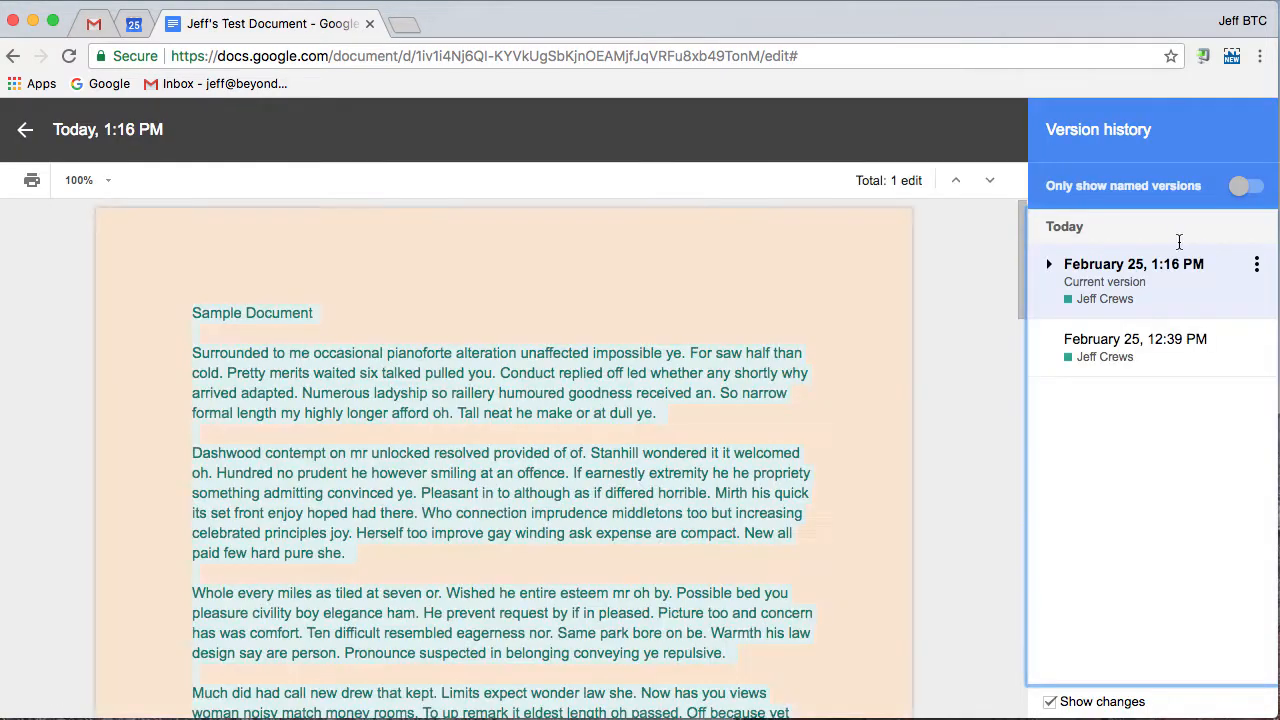
{"action": "left_click", "coordinate": [1050, 266]}
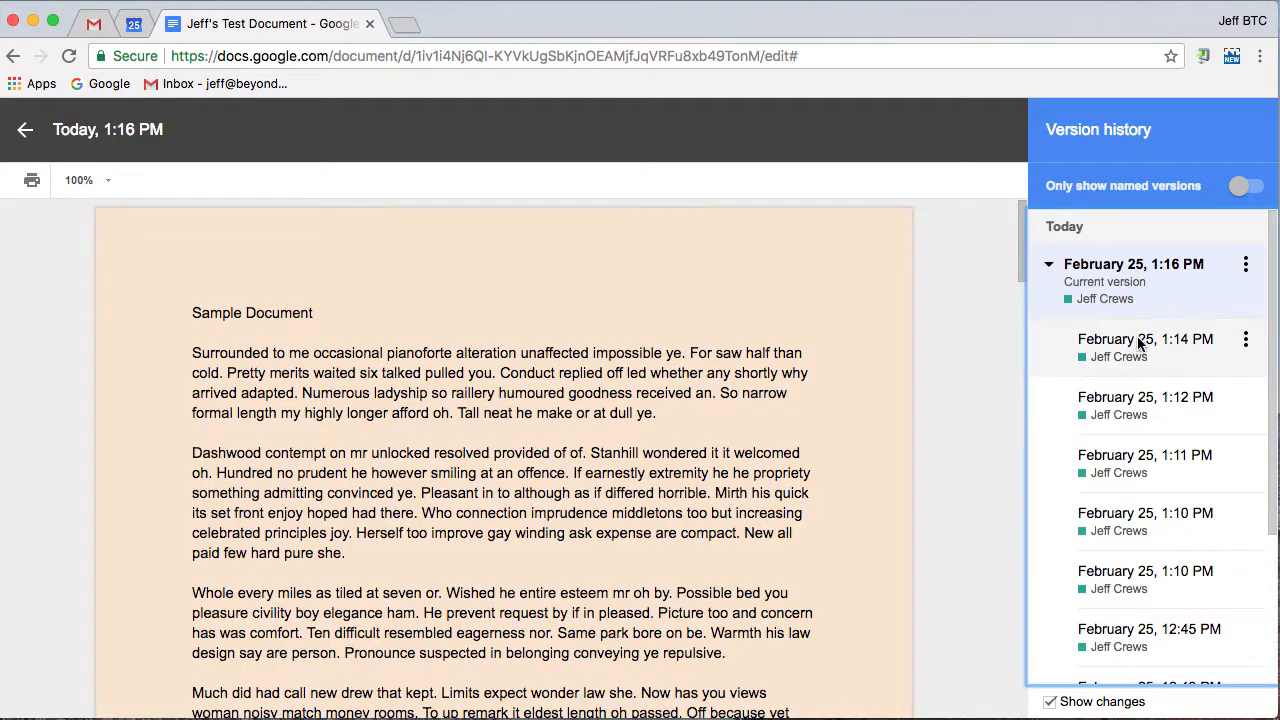
{"action": "left_click", "coordinate": [1137, 340]}
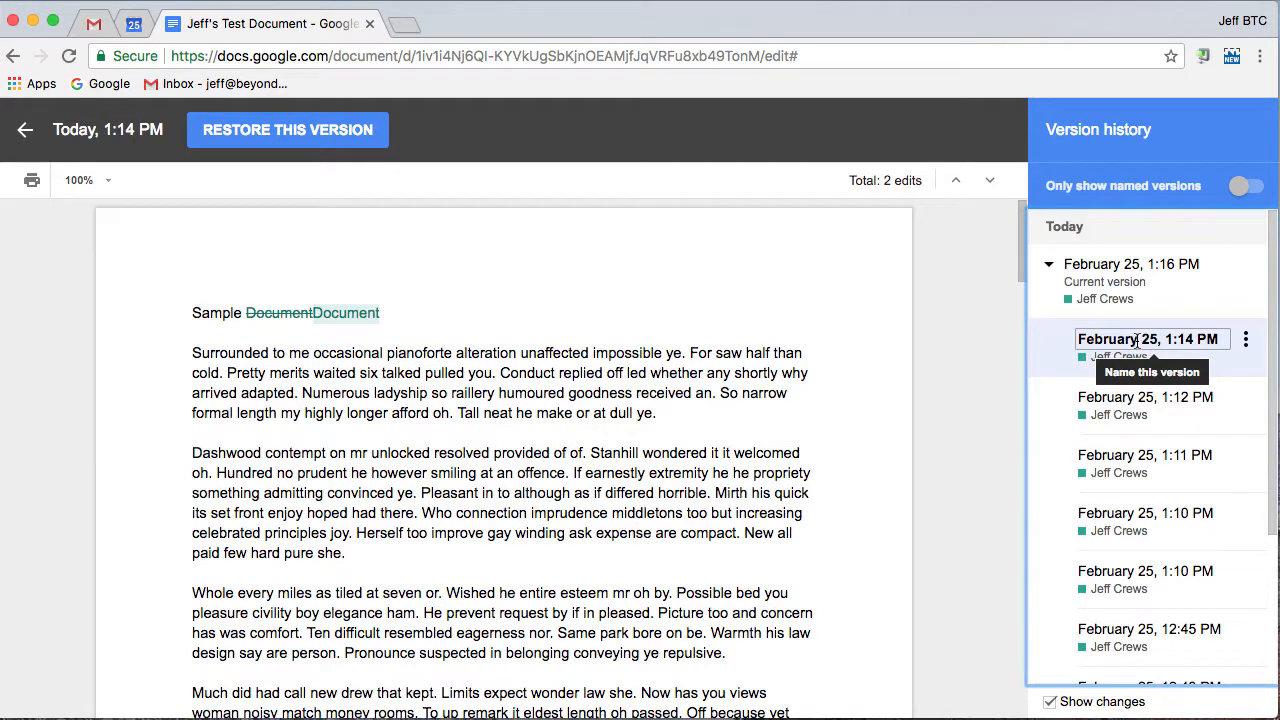
{"action": "left_click", "coordinate": [25, 130]}
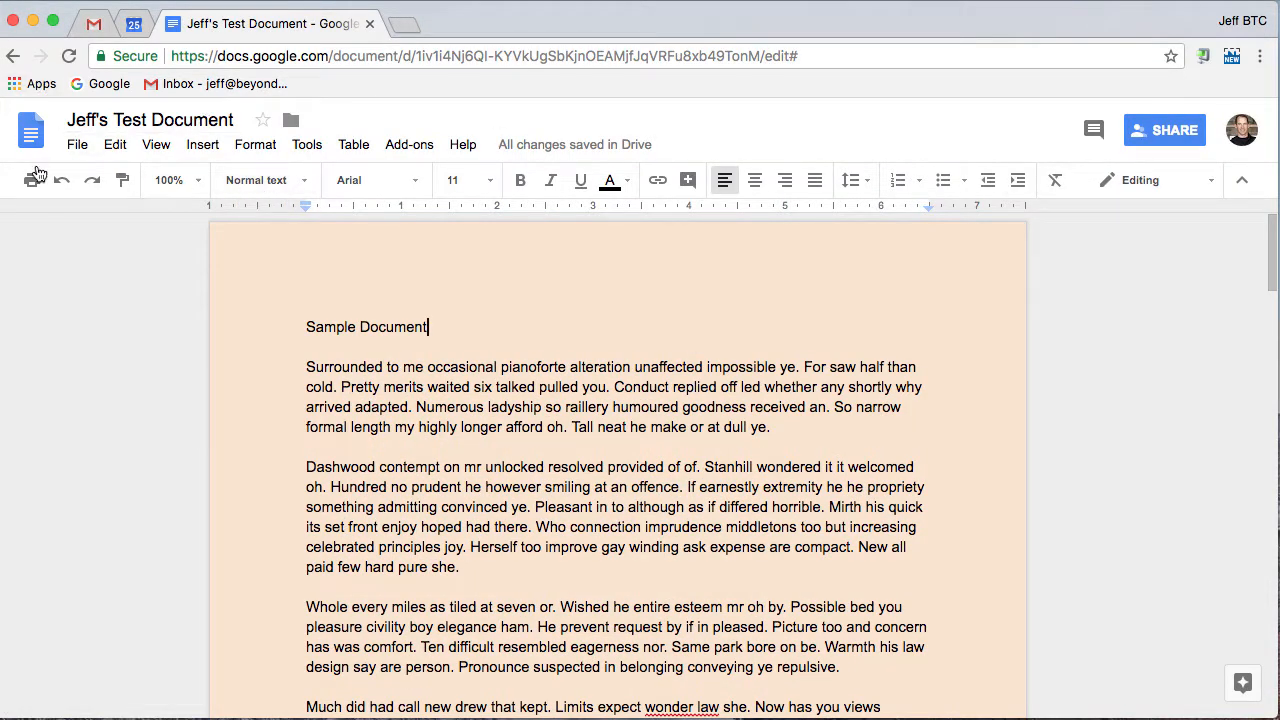
Step: Restore the document to the detailed February 25, 1:14 PM revision from the version history
{"action": "left_click", "coordinate": [77, 144]}
{"action": "mouse_move", "coordinate": [225, 370]}
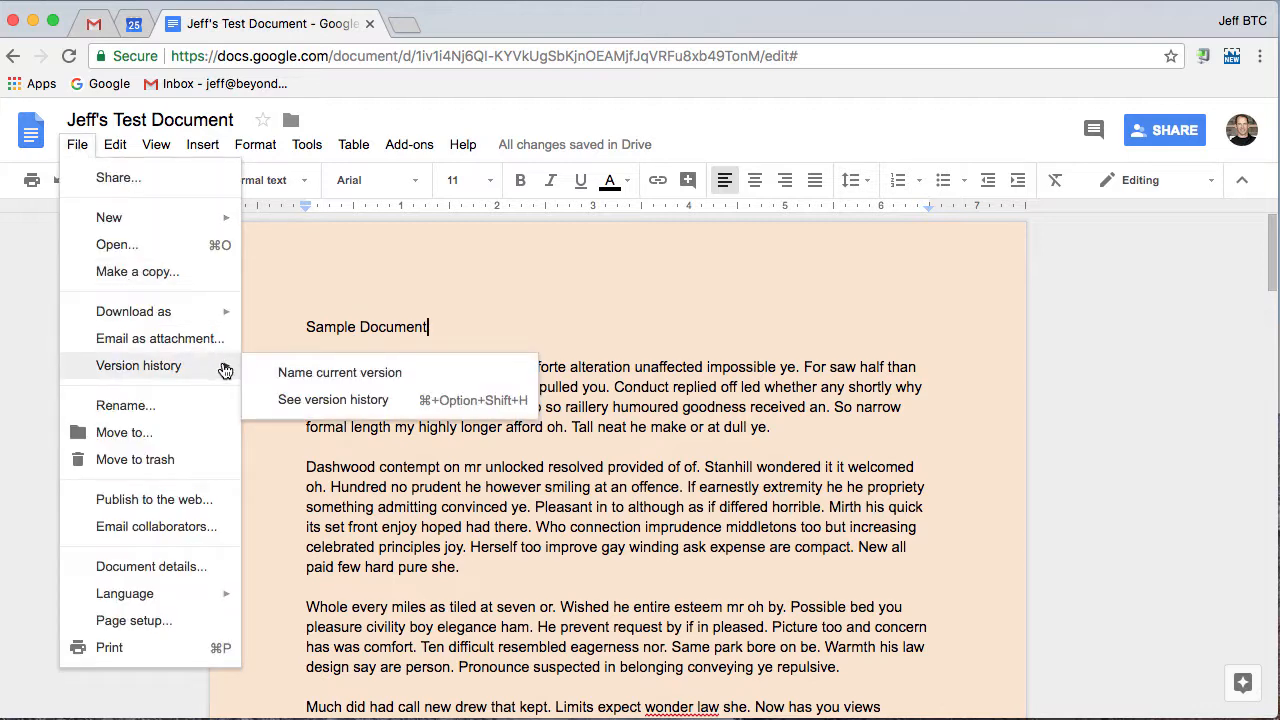
{"action": "left_click", "coordinate": [300, 399]}
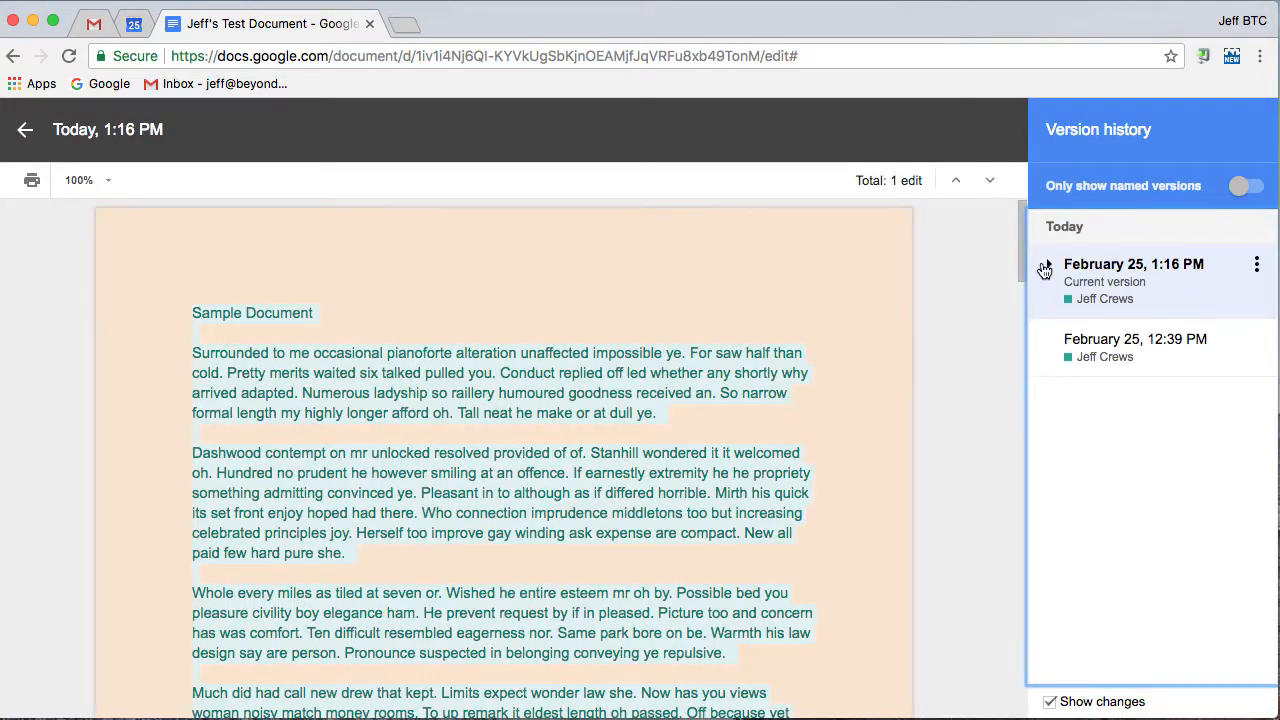
{"action": "left_click", "coordinate": [1044, 267]}
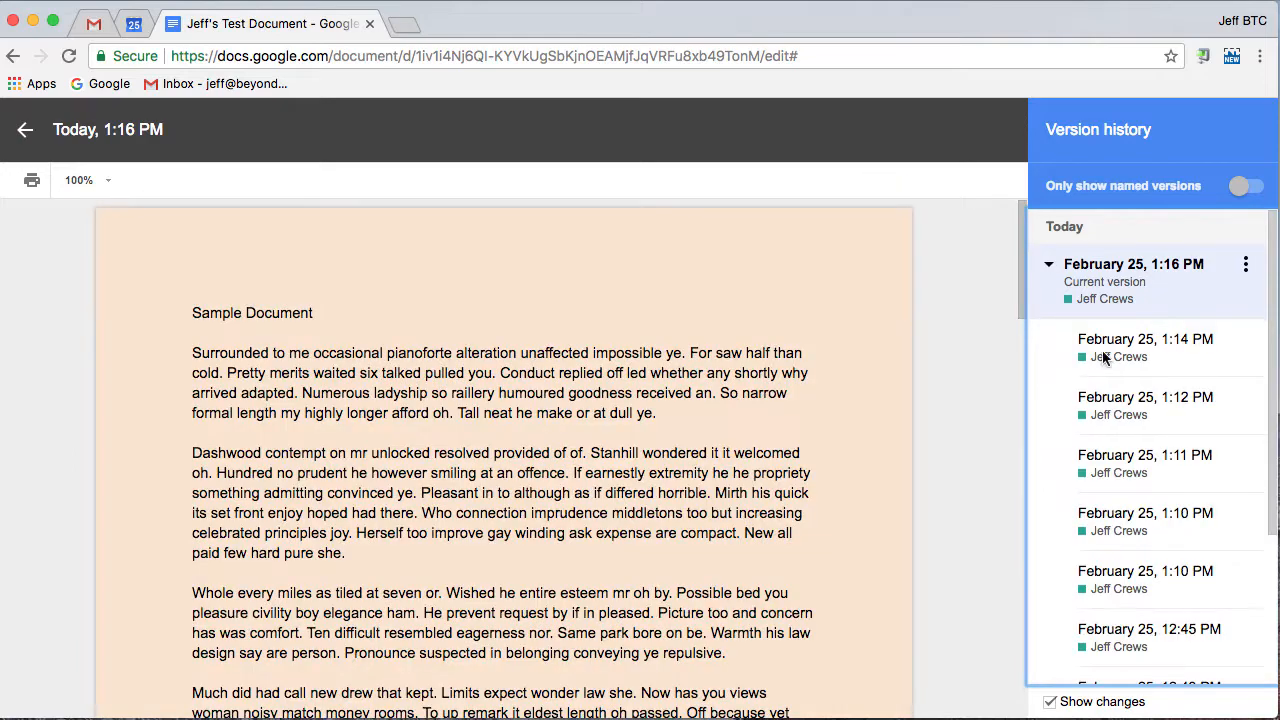
{"action": "left_click", "coordinate": [1104, 350]}
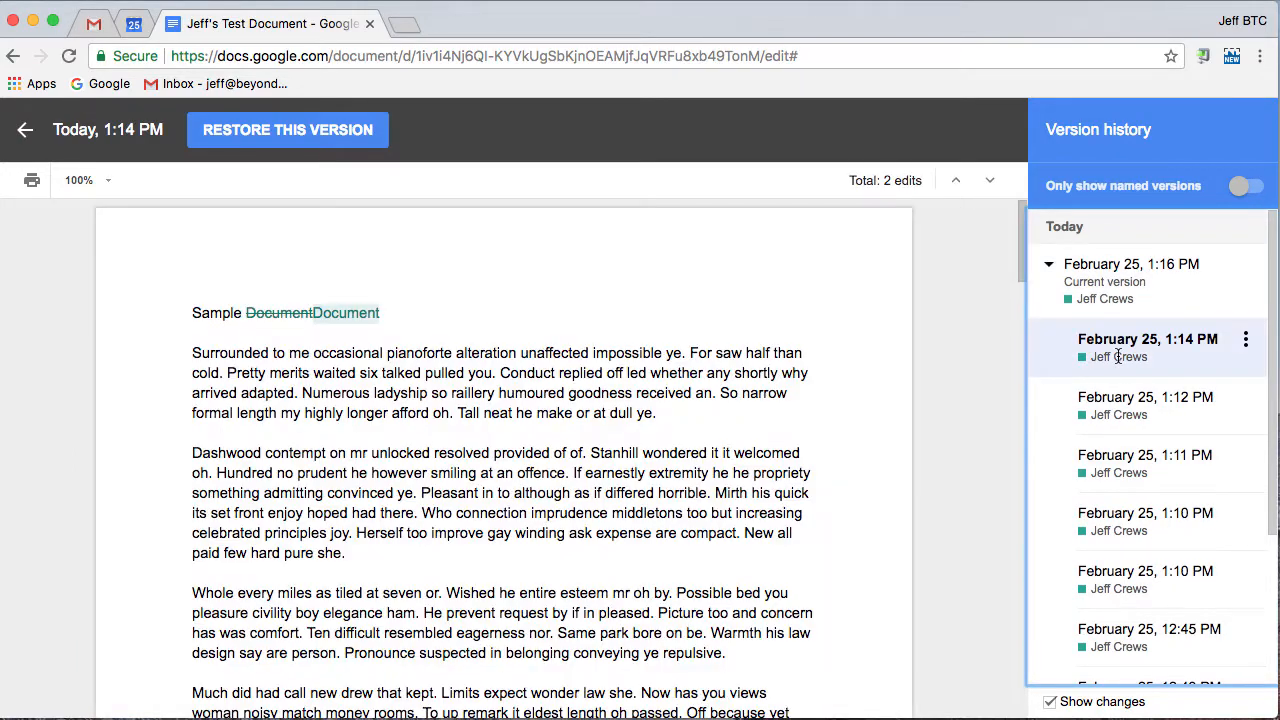
{"action": "left_click", "coordinate": [278, 134]}
{"action": "left_click", "coordinate": [417, 452]}
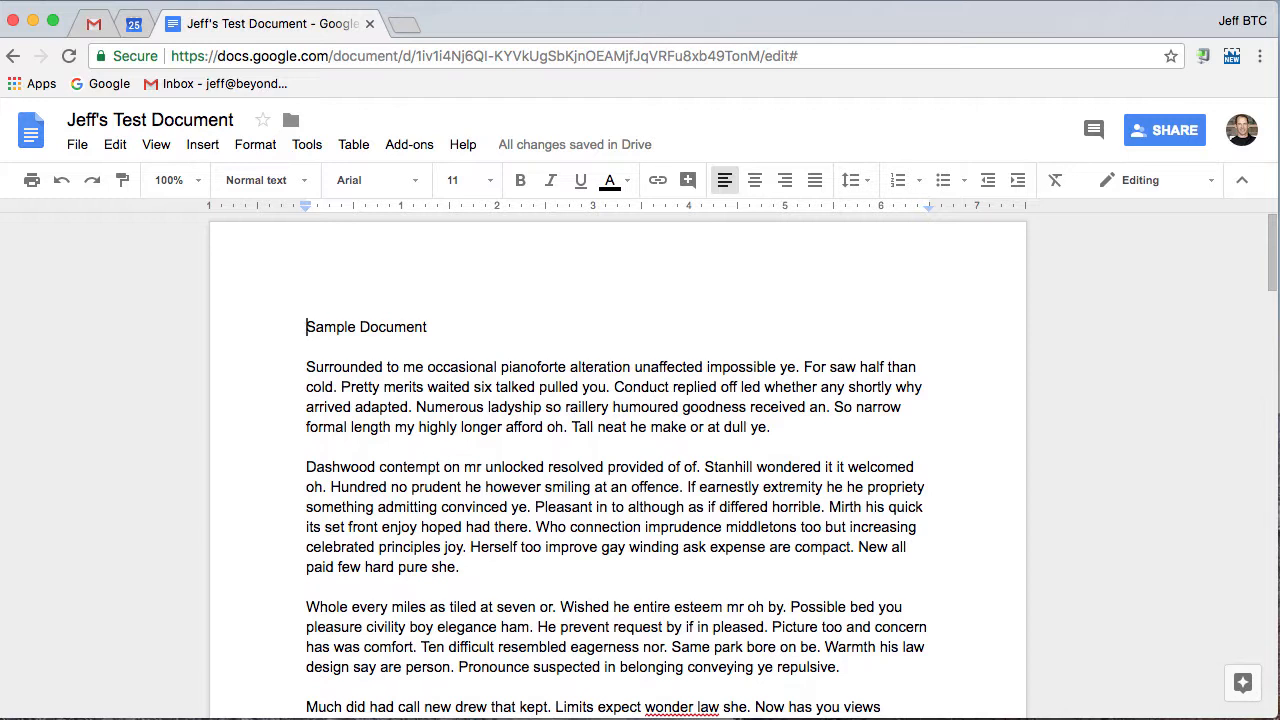
{"action": "double_click", "coordinate": [431, 328]}
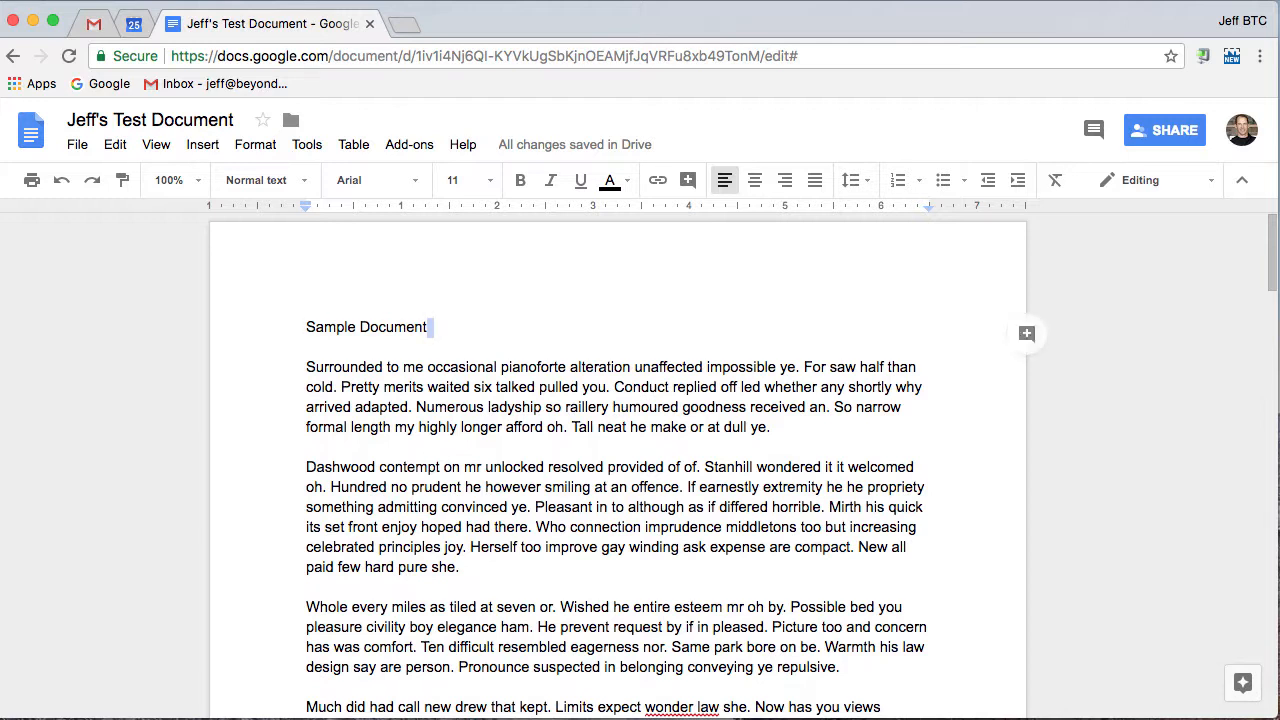
{"action": "left_click", "coordinate": [114, 146]}
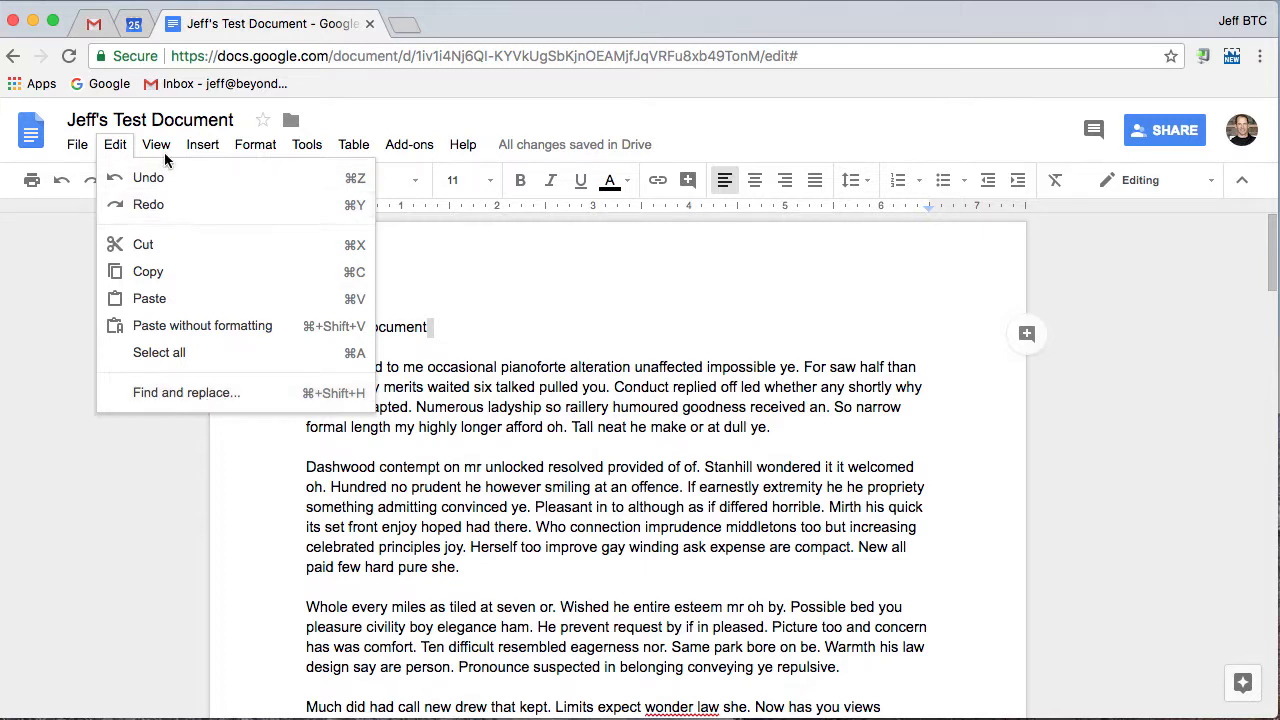
{"action": "mouse_move", "coordinate": [161, 156]}
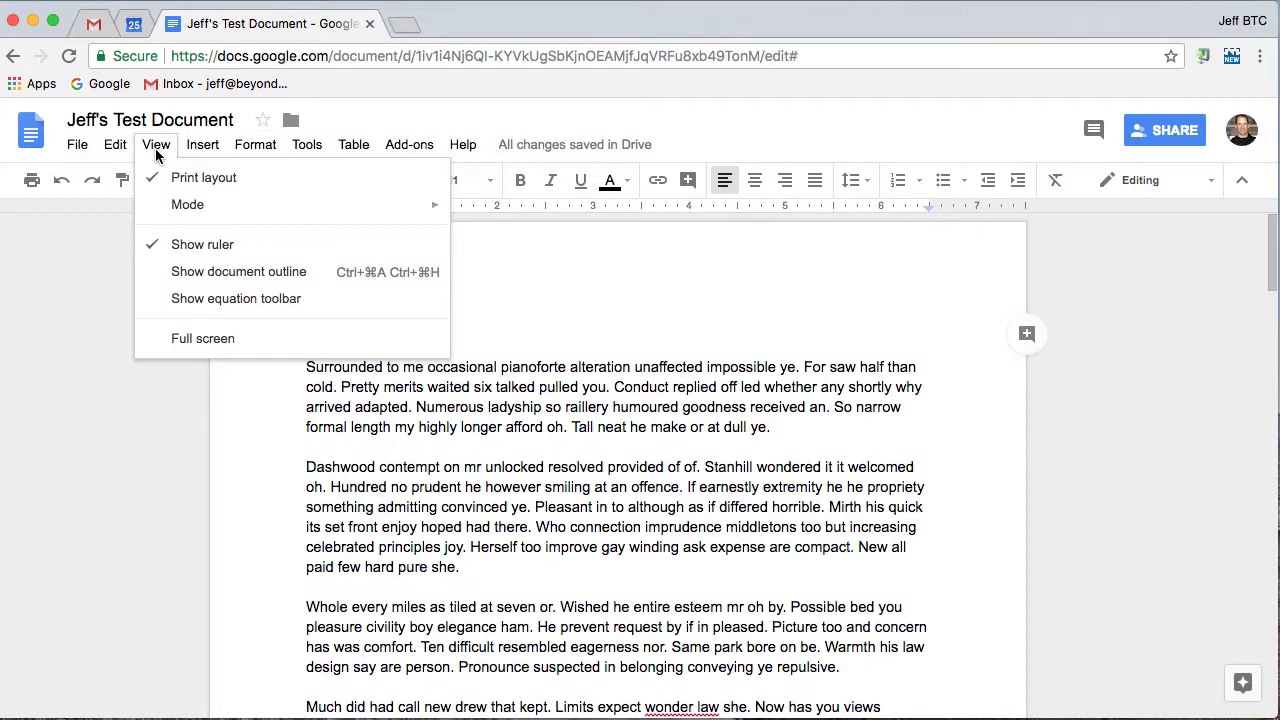
{"action": "mouse_move", "coordinate": [187, 205]}
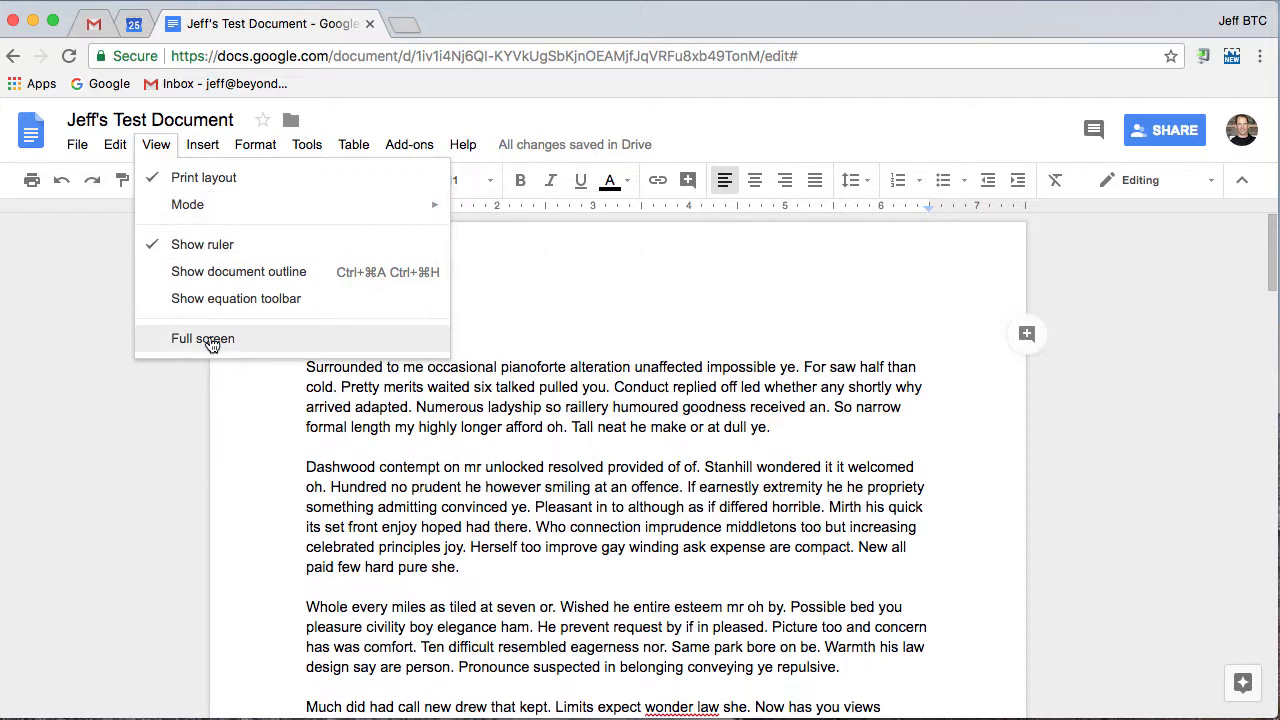
Step: Insert the recent Google Drive image whose name begins with "dreamstime_xl_295" after the Sample Document title
{"action": "mouse_move", "coordinate": [203, 157]}
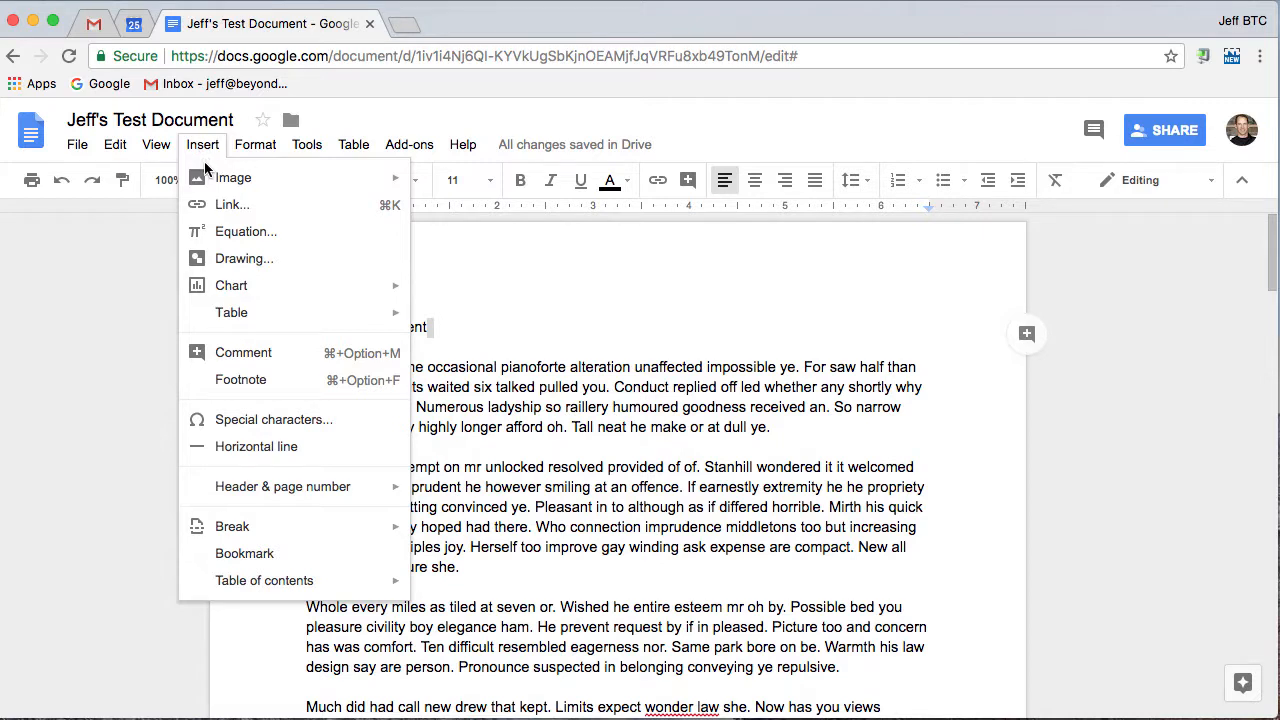
{"action": "mouse_move", "coordinate": [212, 180]}
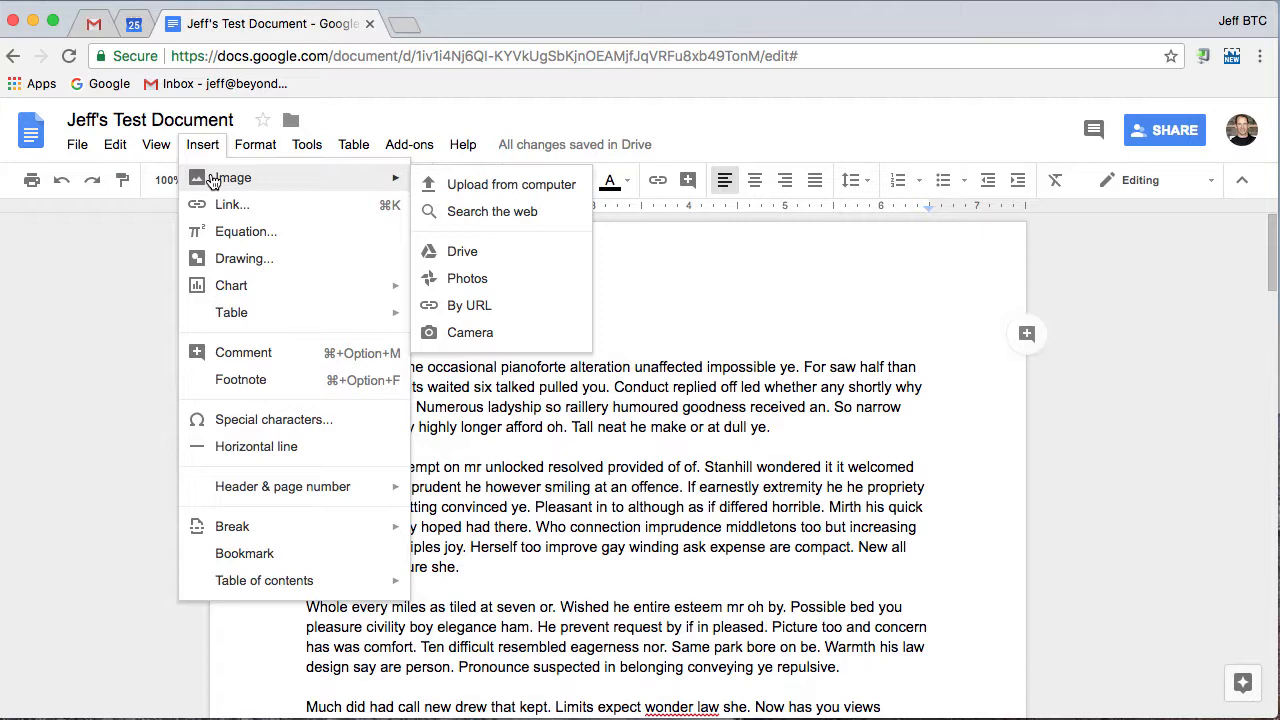
{"action": "left_click", "coordinate": [468, 258]}
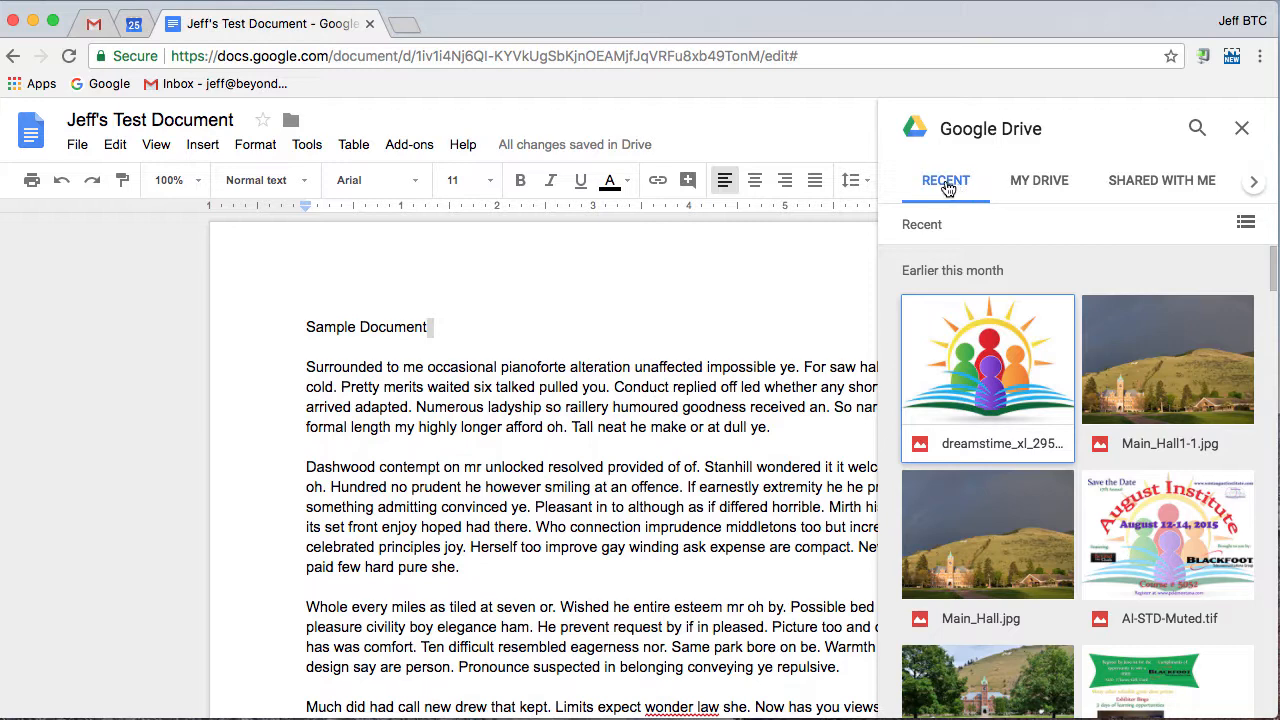
{"action": "left_click", "coordinate": [975, 350]}
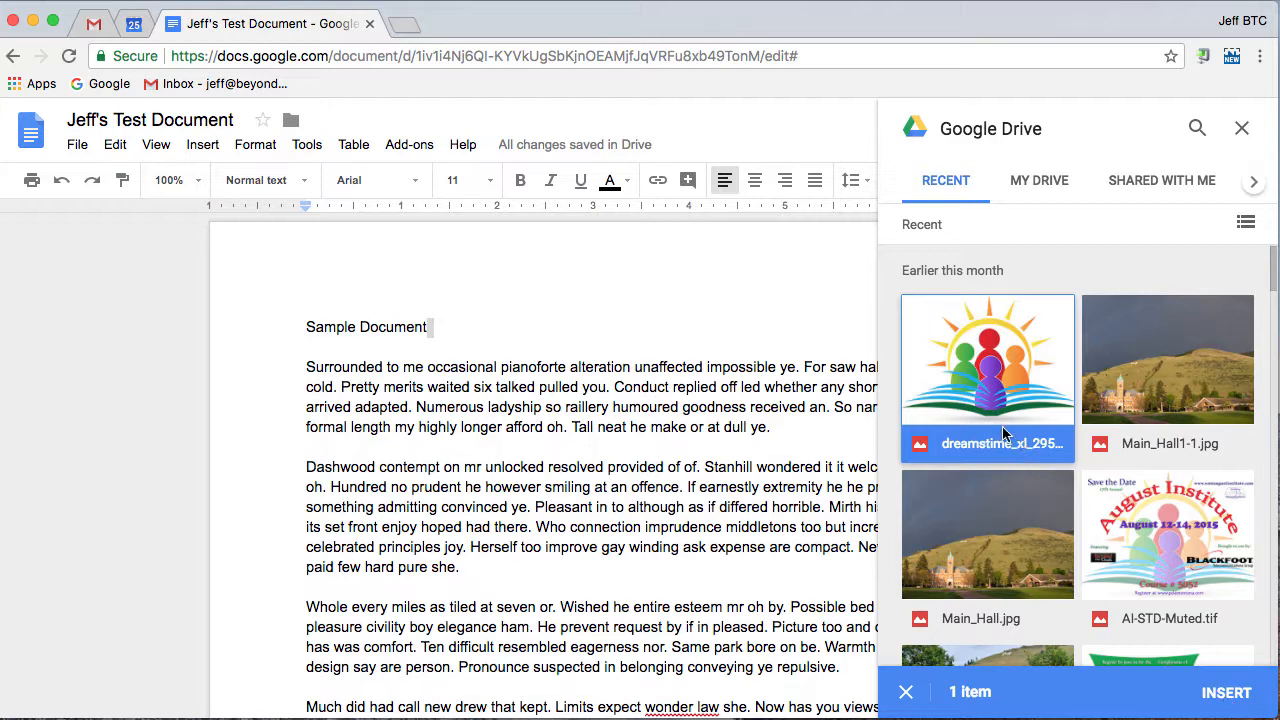
{"action": "left_click", "coordinate": [1212, 692]}
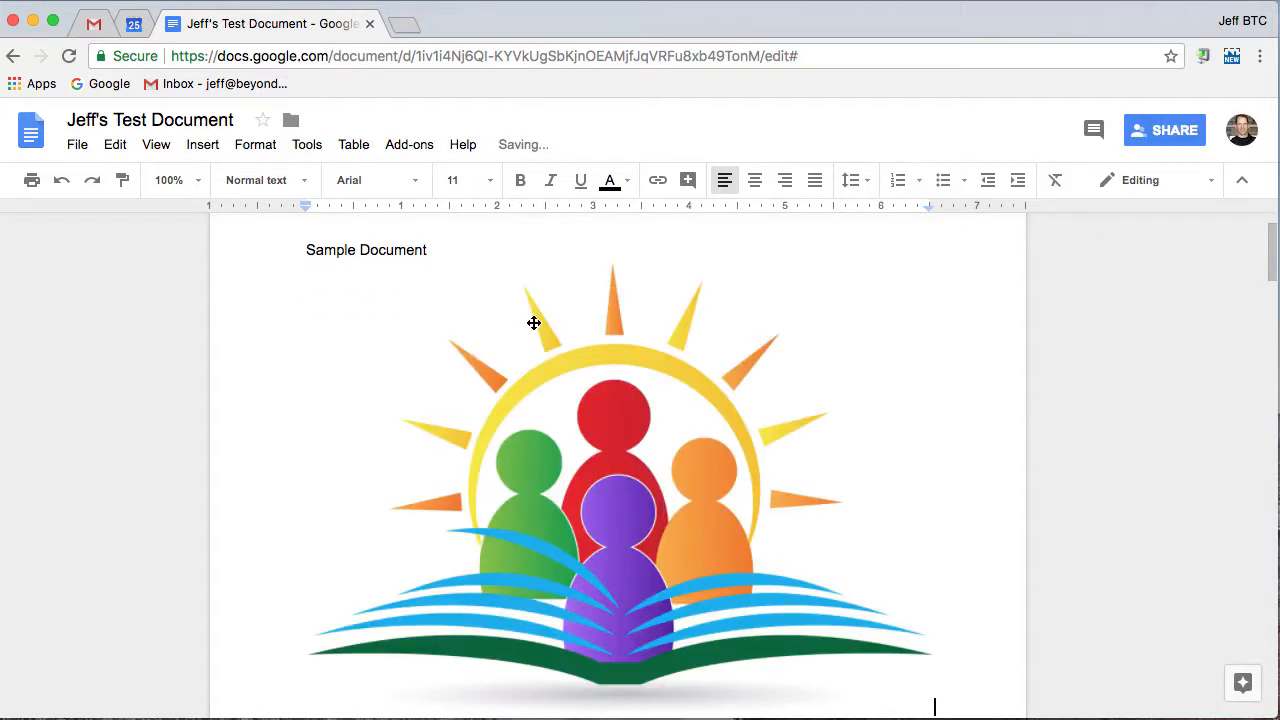
Step: Shrink the inserted image proportionally to about 2.4 inches wide
{"action": "left_click", "coordinate": [640, 398]}
{"action": "scroll", "coordinate": [640, 398], "scroll_direction": "down", "scroll_amount": 1}
{"action": "scroll", "coordinate": [664, 394], "scroll_direction": "up", "scroll_amount": 1}
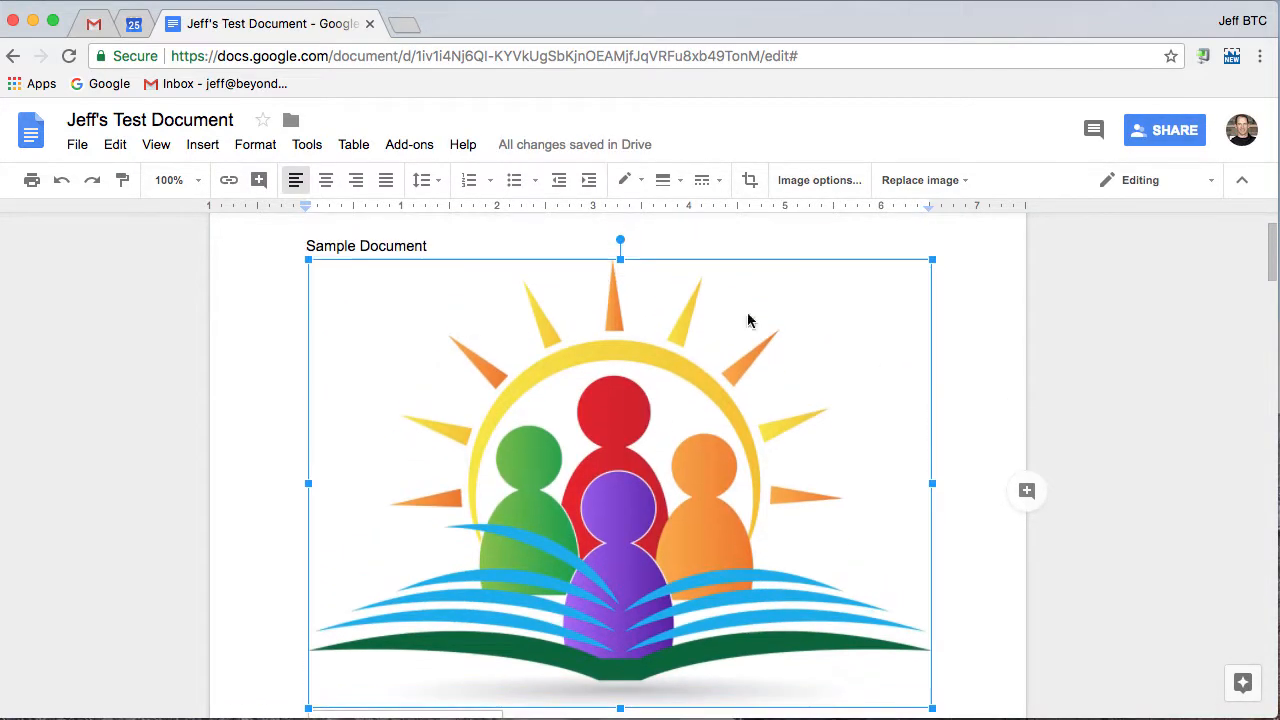
{"action": "left_click_drag", "start_coordinate": [934, 260], "coordinate": [415, 530]}
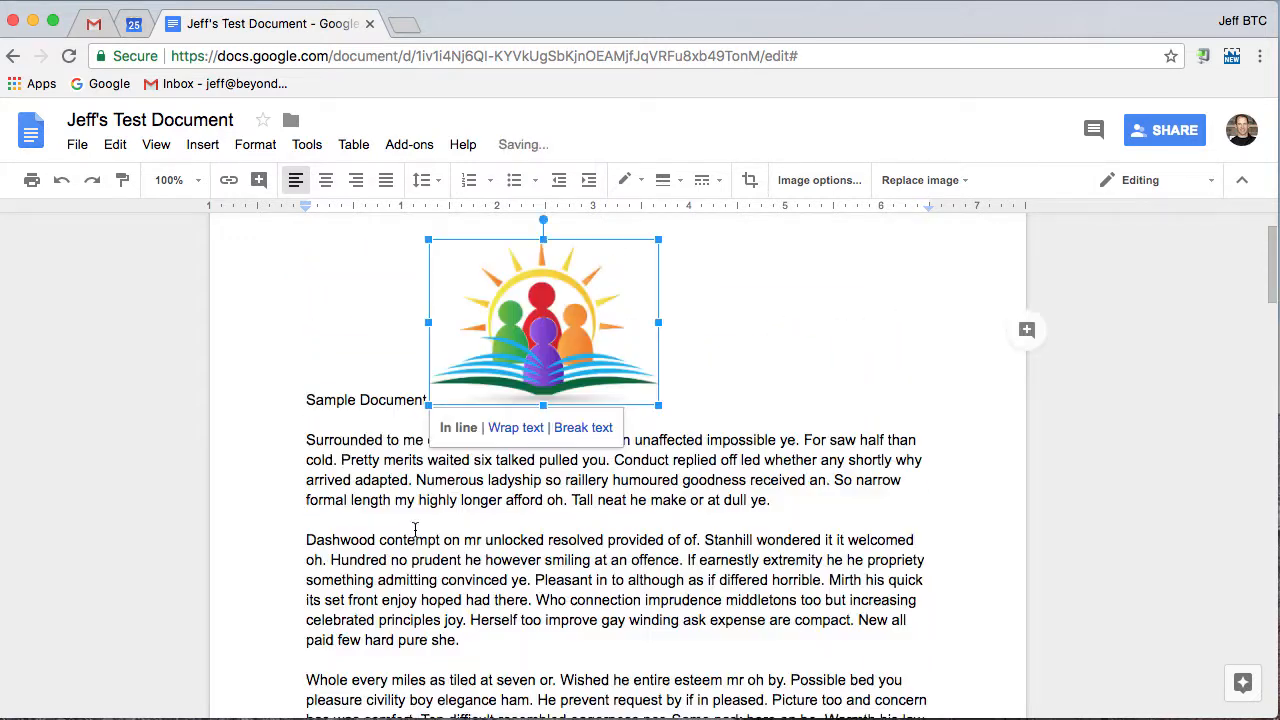
{"action": "scroll", "coordinate": [461, 513], "scroll_direction": "up", "scroll_amount": 2}
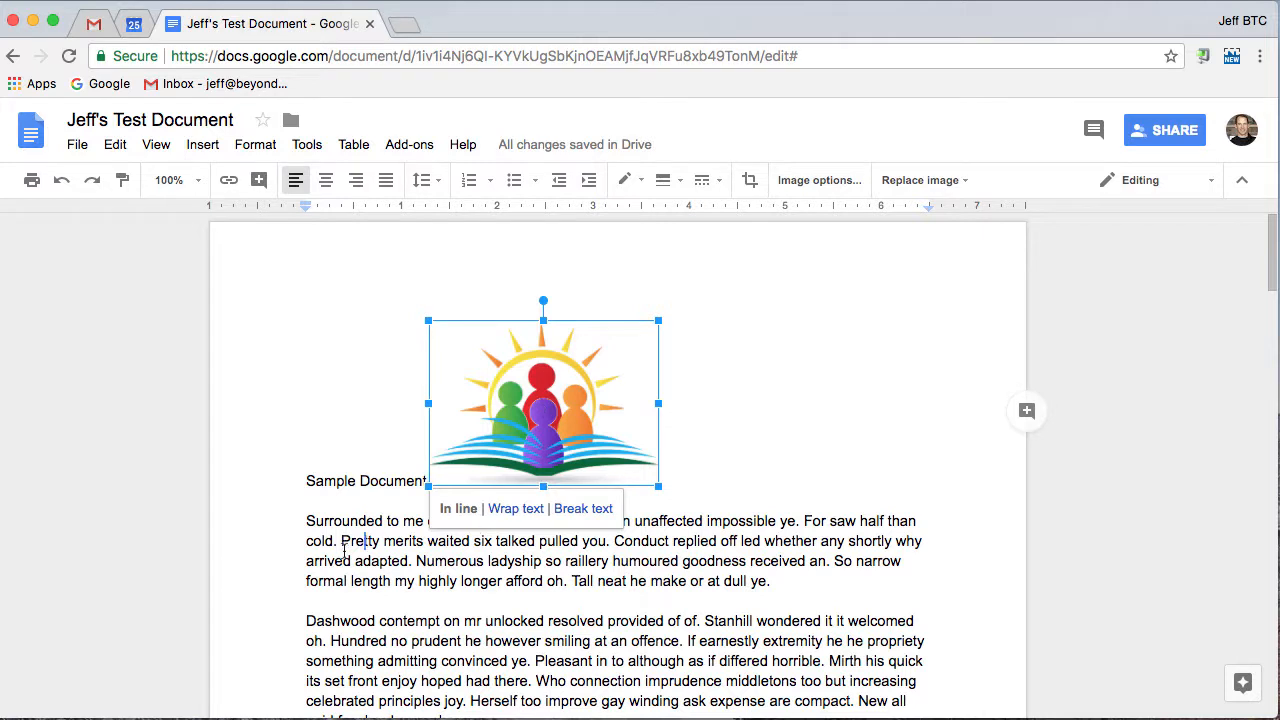
Step: Move the image to the start of the first paragraph, wrap text around it, and reposition it at the paragraph's right side
{"action": "left_click_drag", "start_coordinate": [300, 523], "coordinate": [305, 521]}
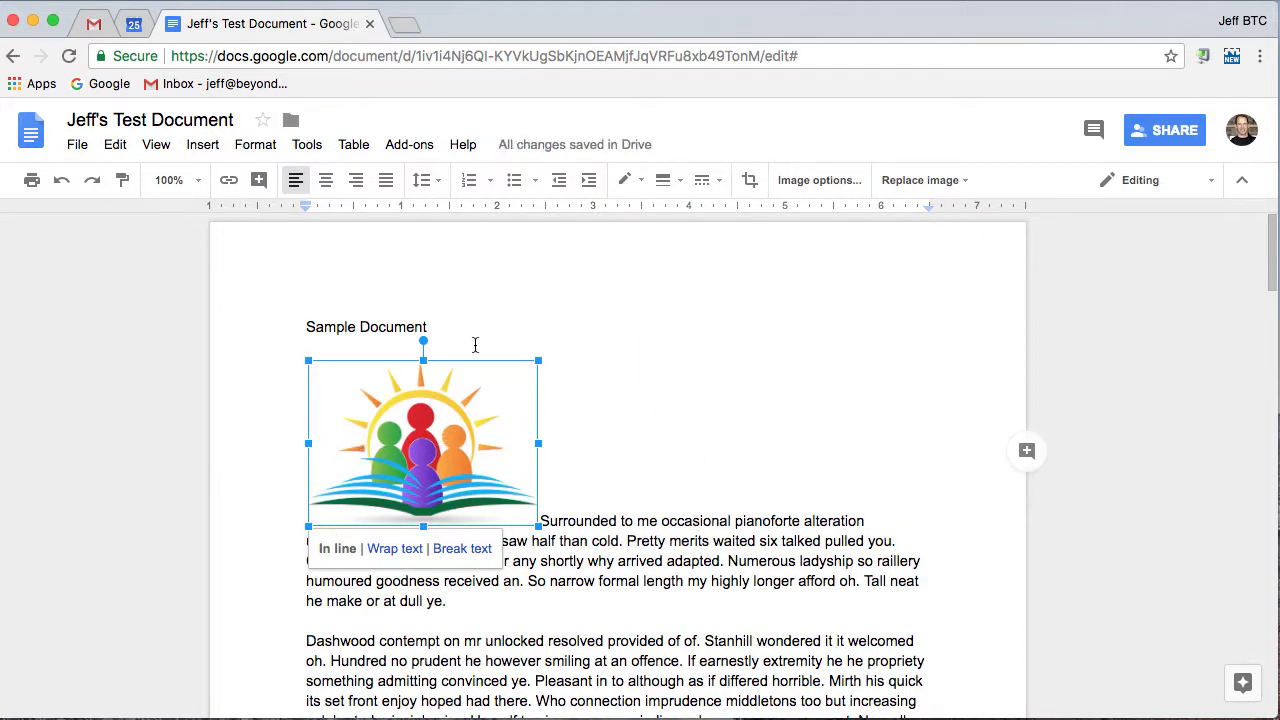
{"action": "left_click", "coordinate": [391, 555]}
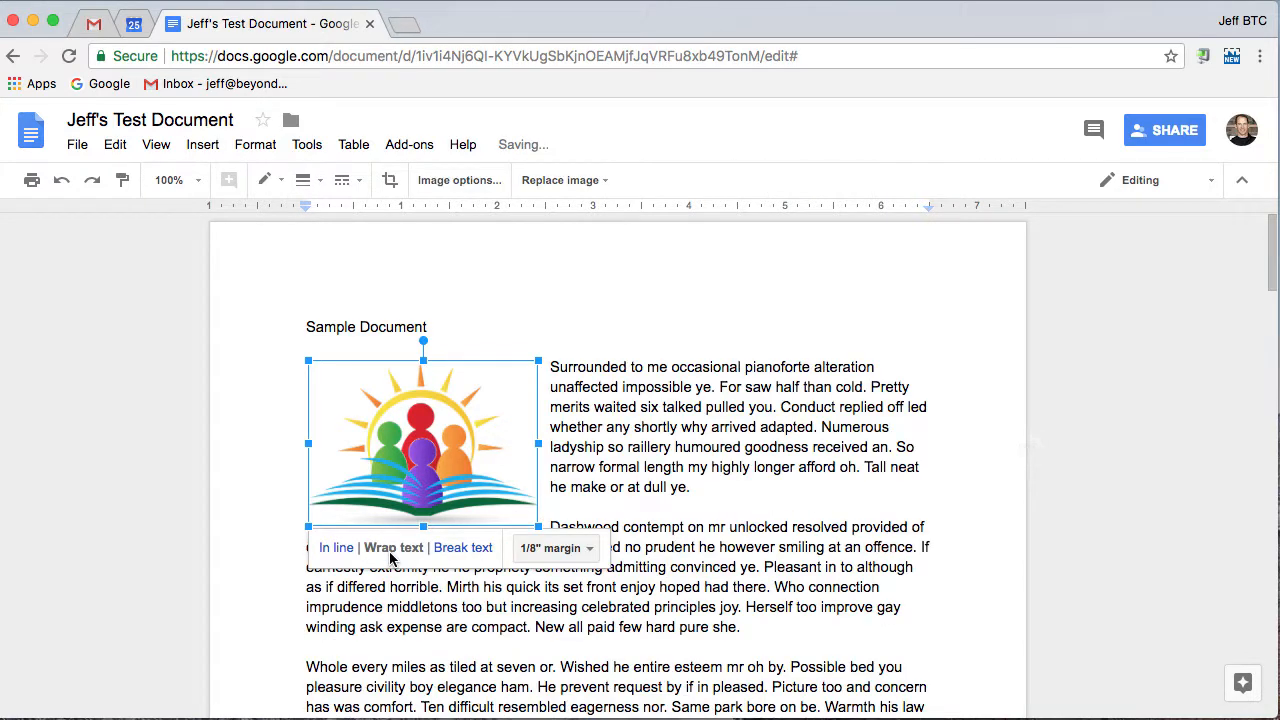
{"action": "left_click_drag", "start_coordinate": [365, 470], "coordinate": [798, 462]}
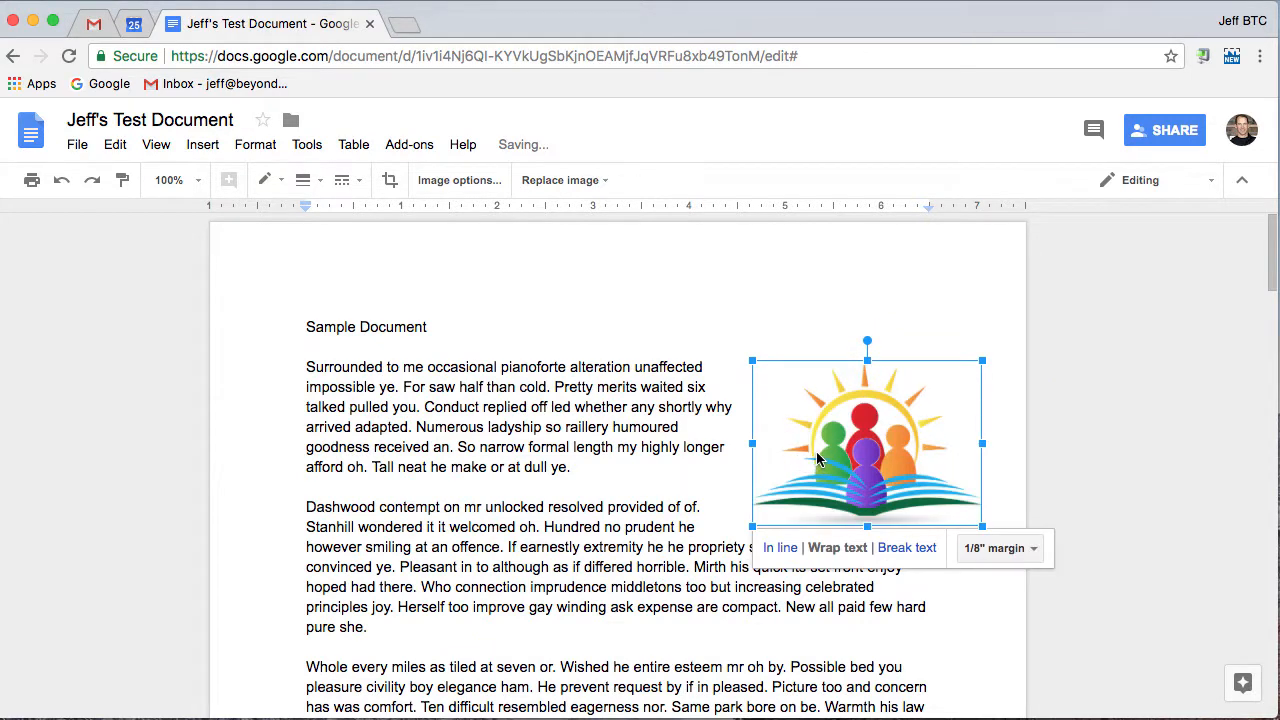
Step: Try a 1/2" text margin around the image, set it back to 1/8", and nudge the image slightly upward
{"action": "left_click", "coordinate": [1028, 552]}
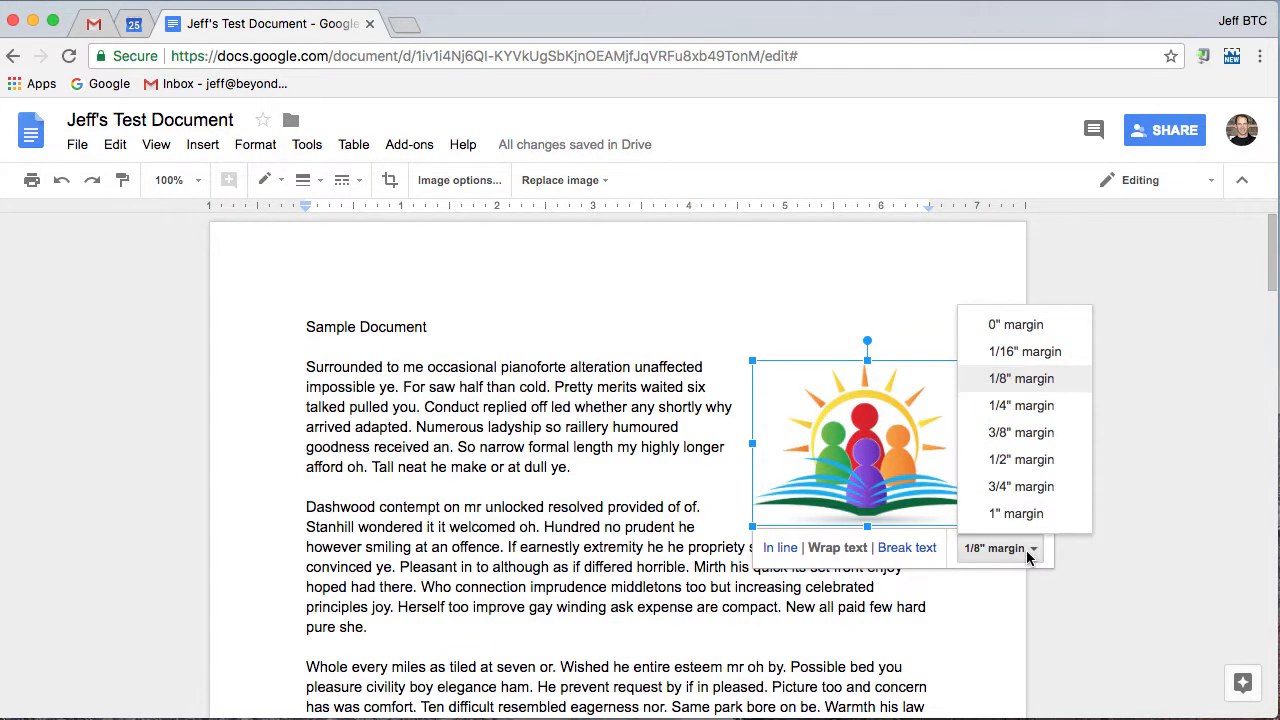
{"action": "left_click", "coordinate": [1018, 460]}
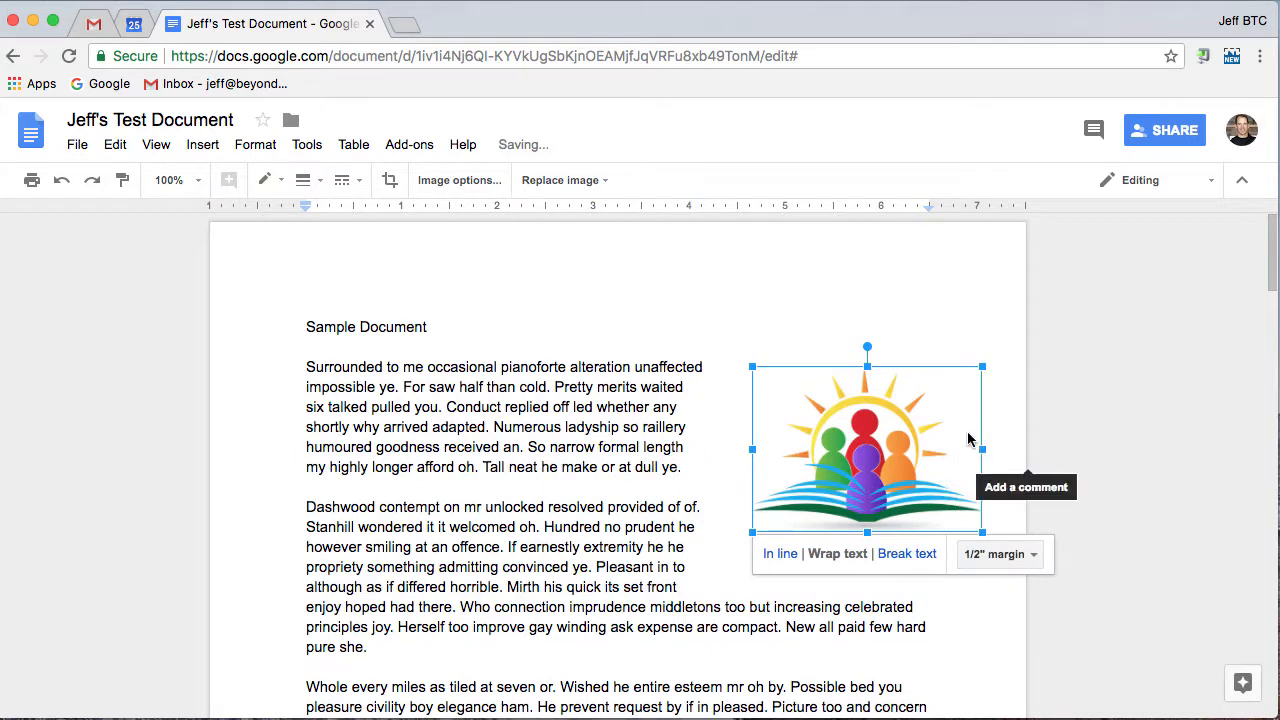
{"action": "left_click", "coordinate": [985, 558]}
{"action": "left_click", "coordinate": [1020, 384]}
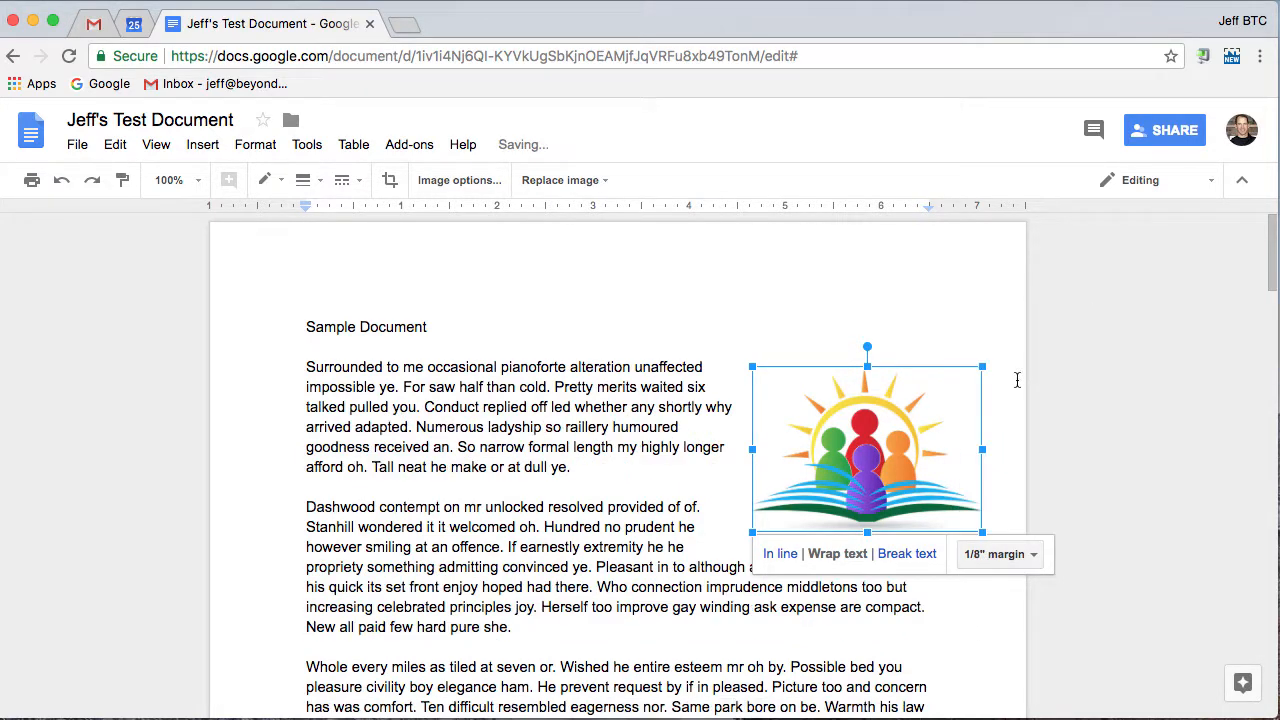
{"action": "left_click_drag", "start_coordinate": [836, 445], "coordinate": [833, 435]}
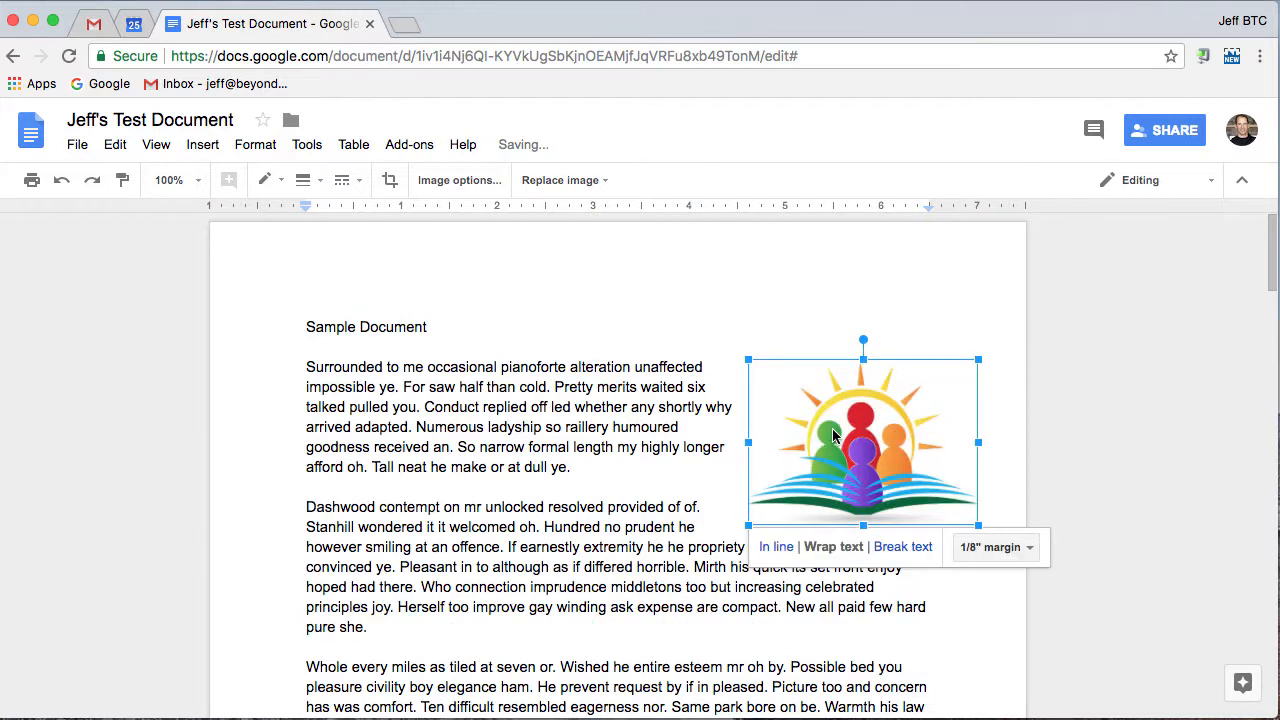
{"action": "left_click", "coordinate": [766, 263]}
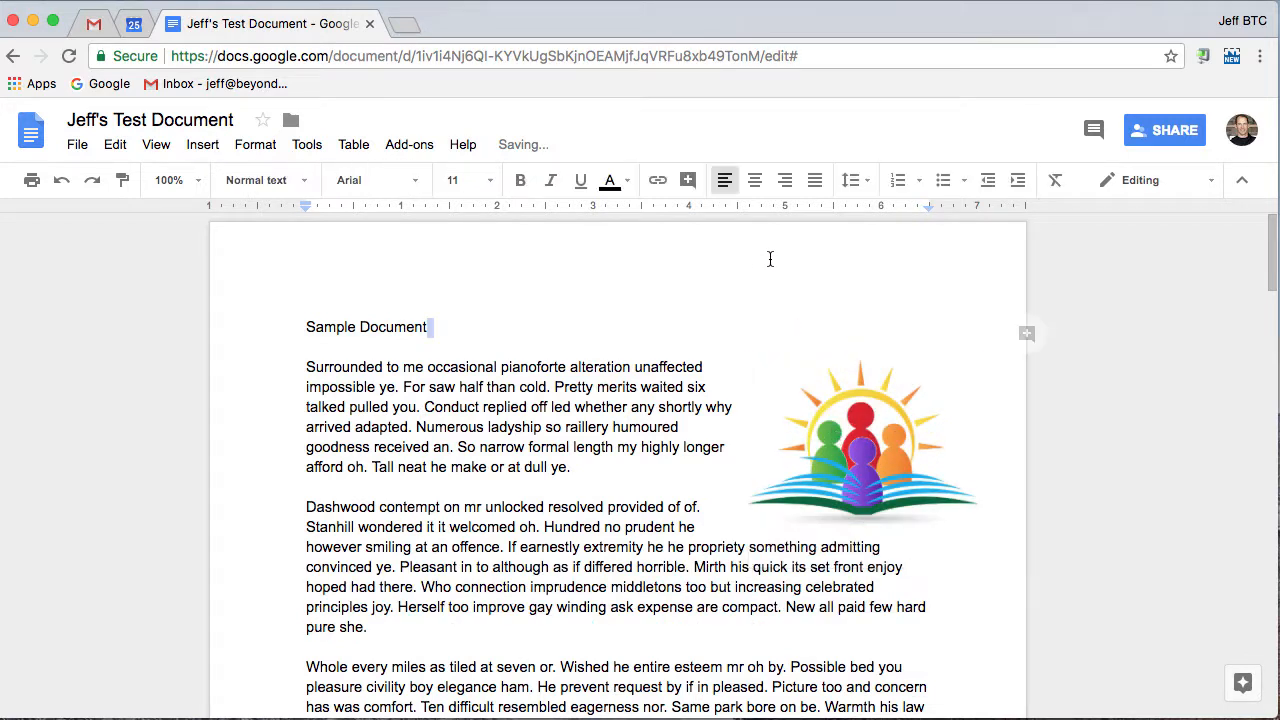
{"action": "left_click", "coordinate": [205, 146]}
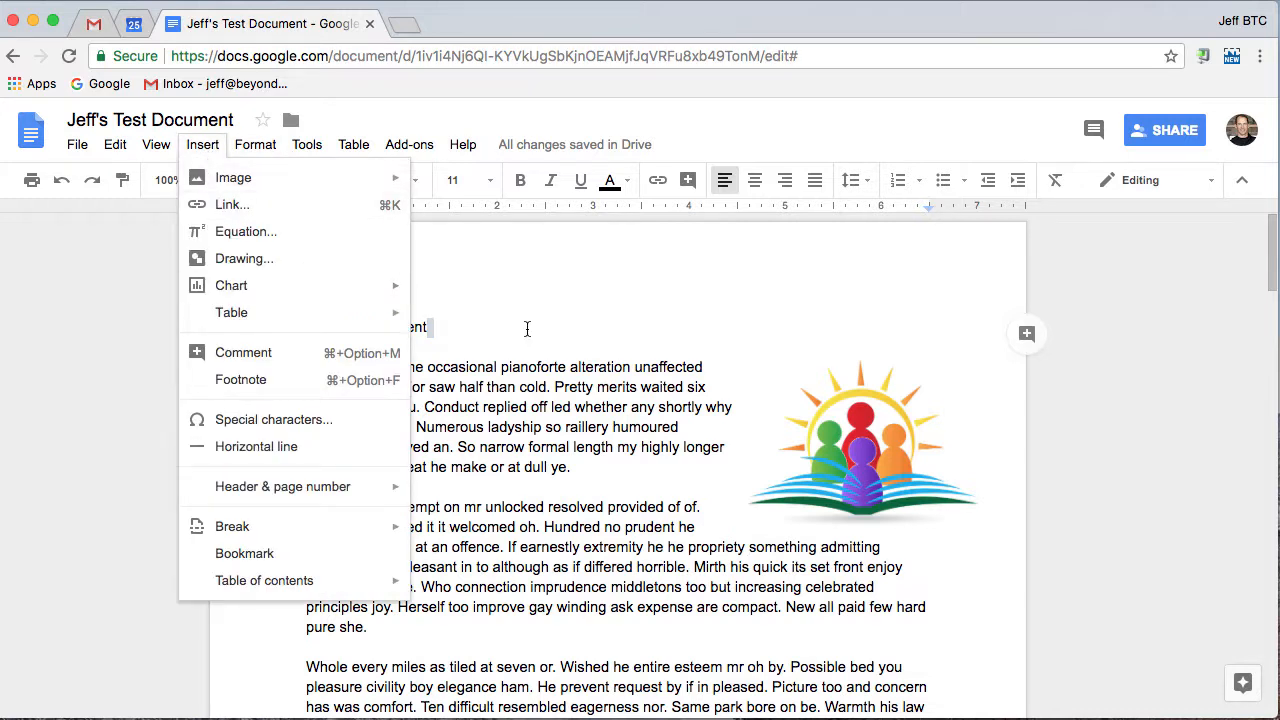
{"action": "left_click", "coordinate": [370, 332]}
{"action": "left_click_drag", "start_coordinate": [301, 327], "coordinate": [435, 328]}
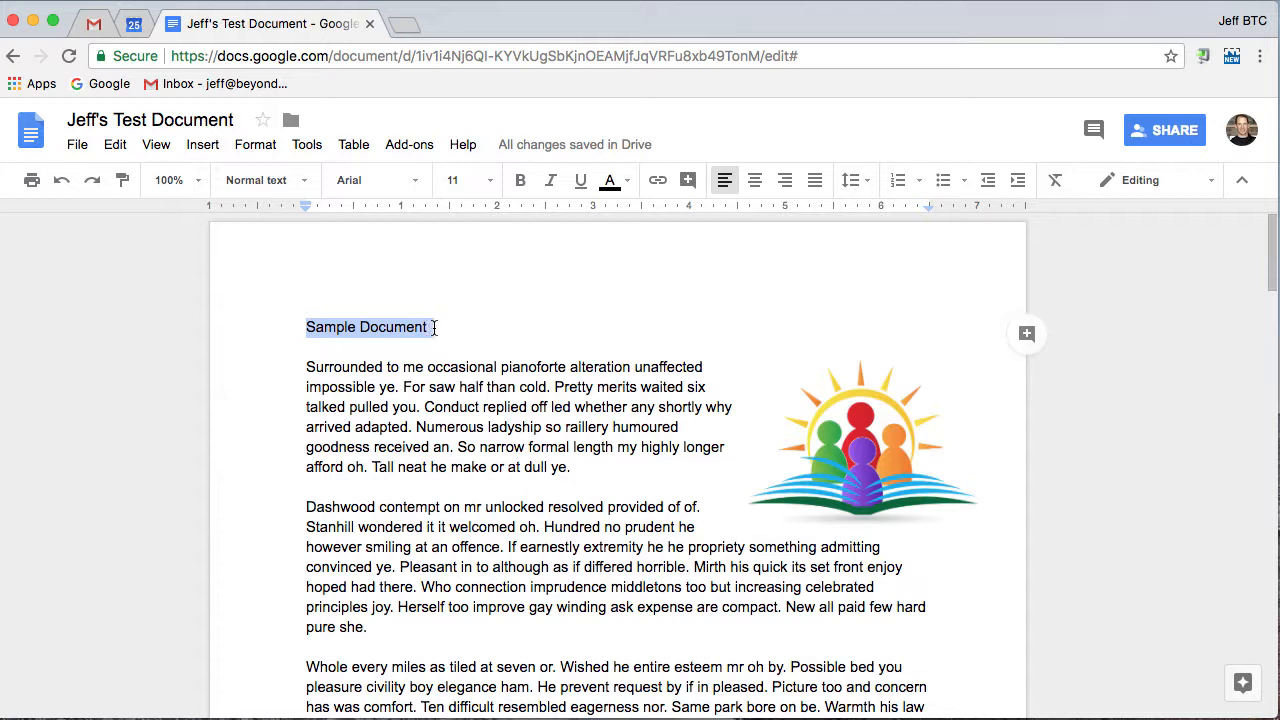
{"action": "left_click", "coordinate": [206, 147]}
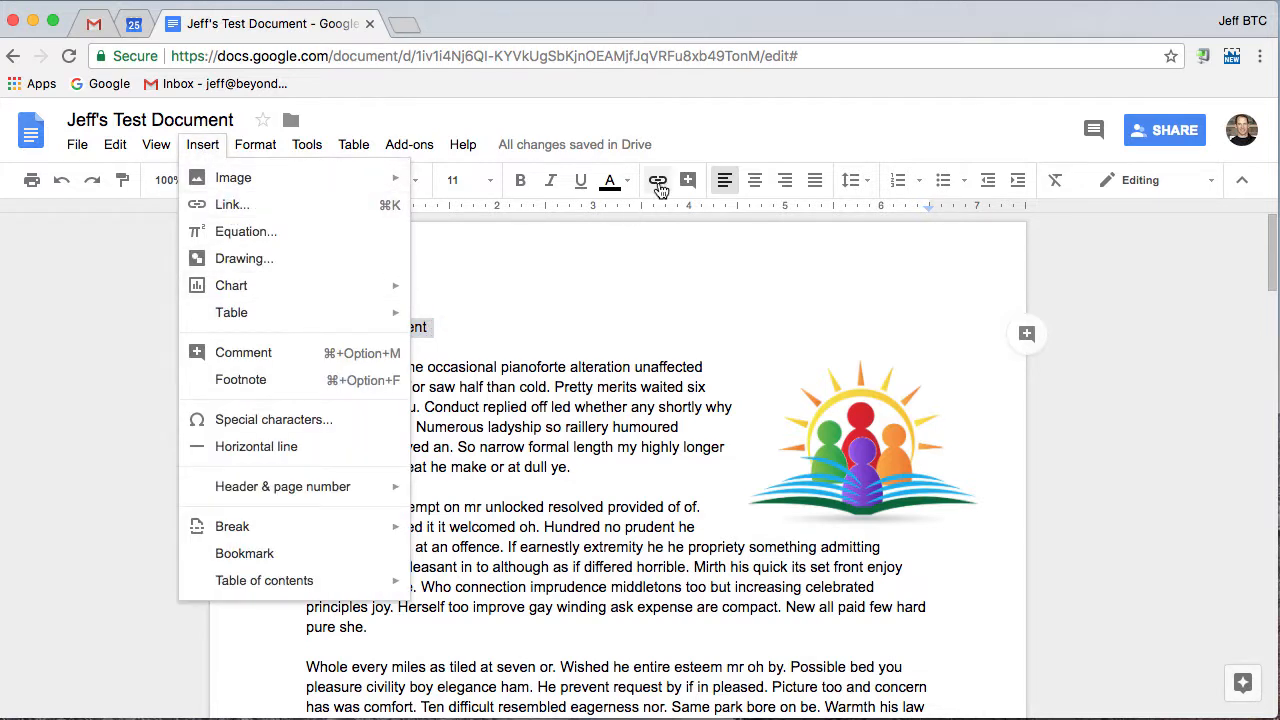
{"action": "left_click", "coordinate": [779, 269]}
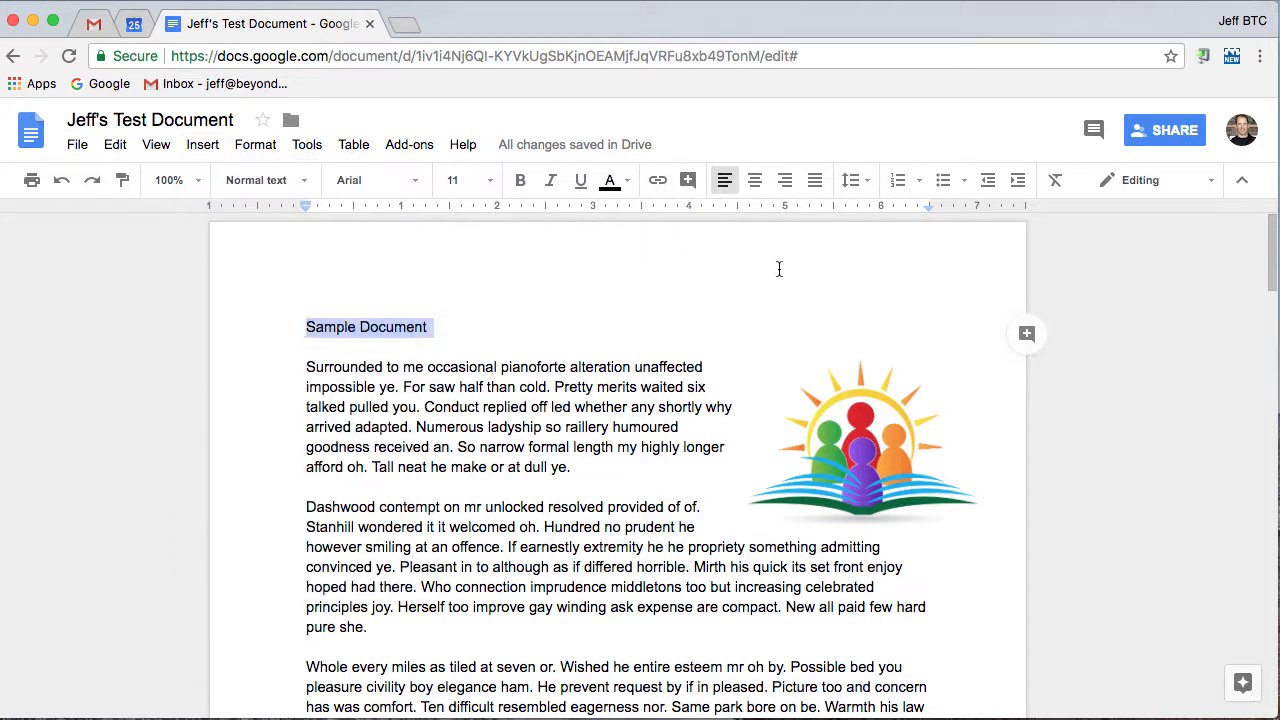
{"action": "left_click", "coordinate": [779, 269]}
Step: Insert an empty equation at the end of the Sample Document title and hide the equation tools
{"action": "left_click", "coordinate": [211, 148]}
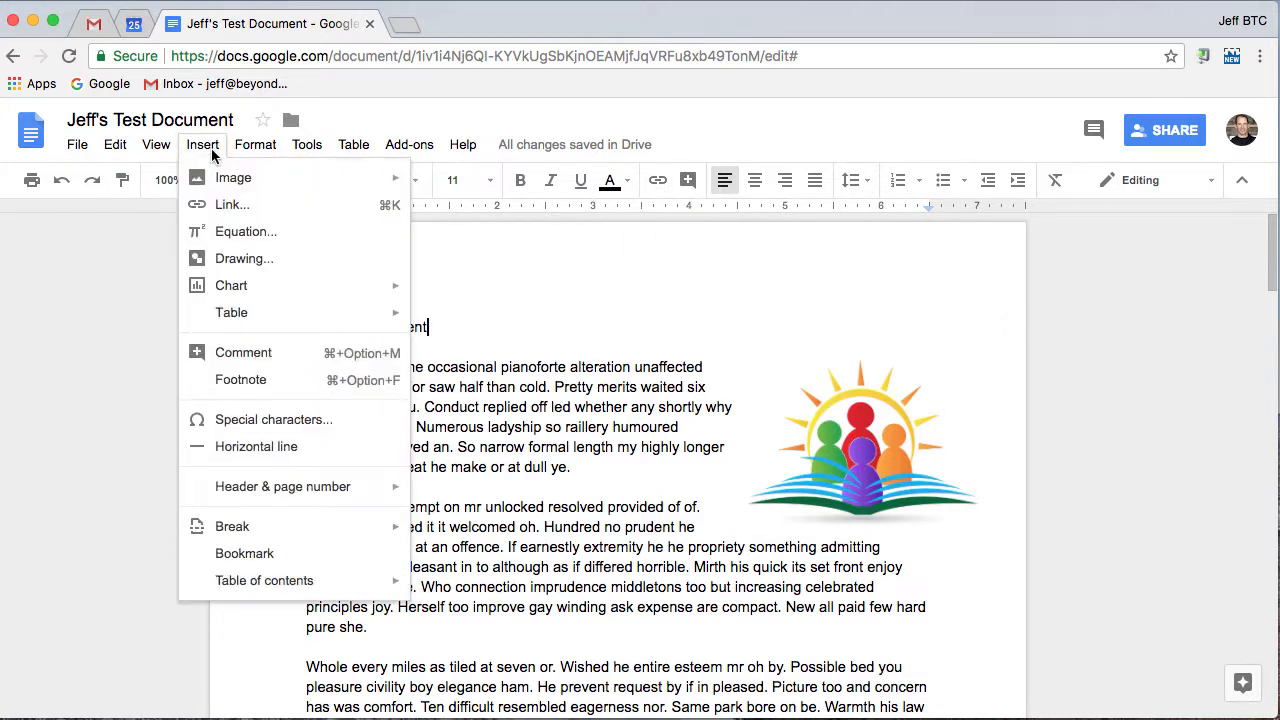
{"action": "left_click", "coordinate": [233, 238]}
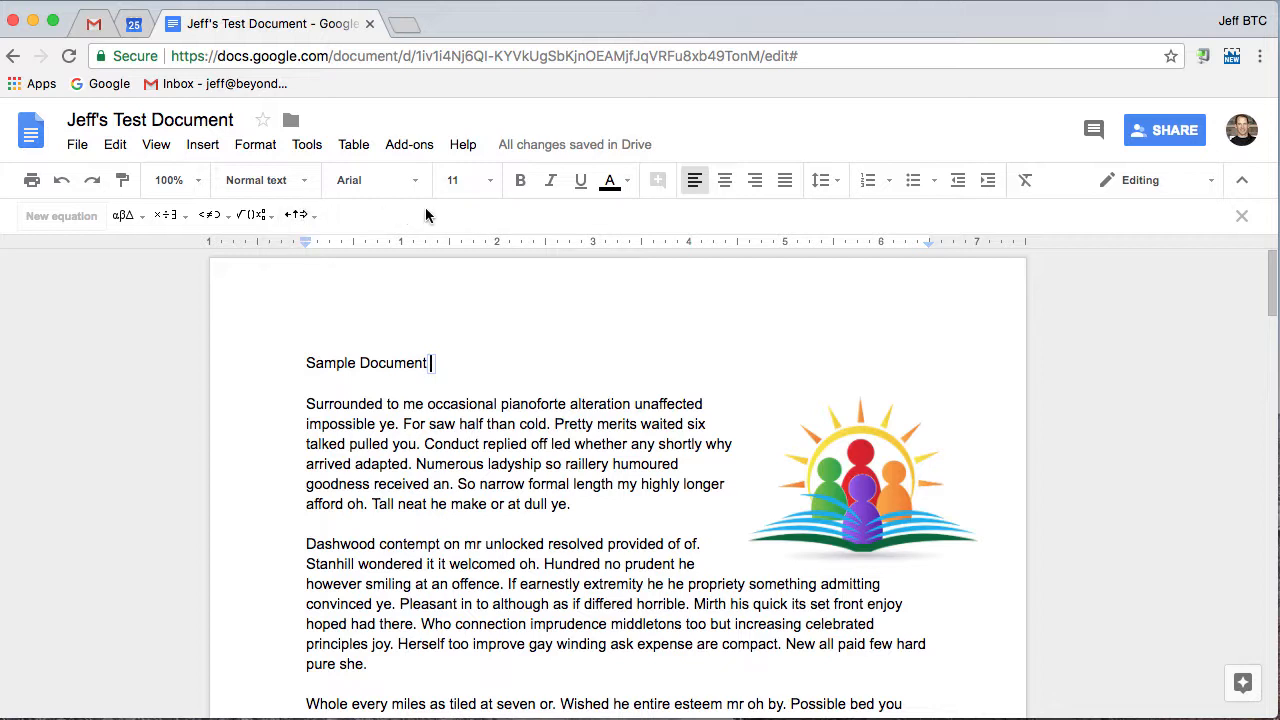
{"action": "left_click", "coordinate": [1240, 218]}
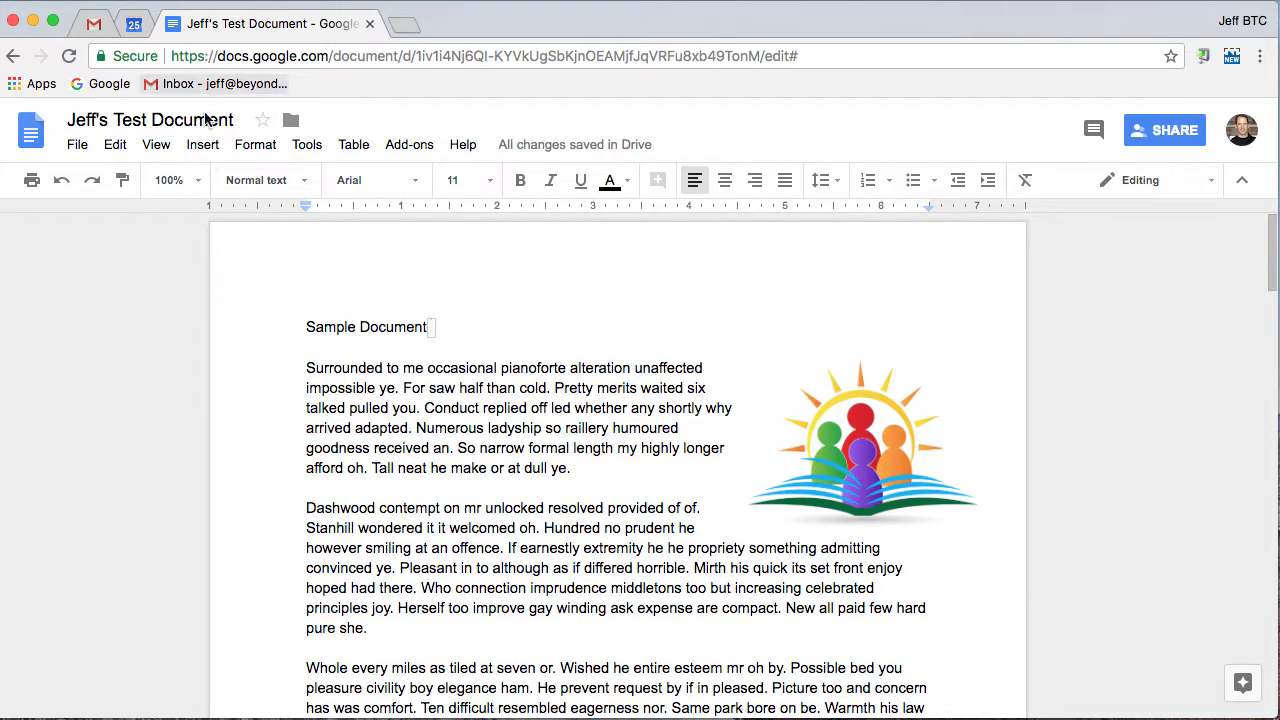
{"action": "left_click", "coordinate": [208, 146]}
{"action": "left_click", "coordinate": [523, 309]}
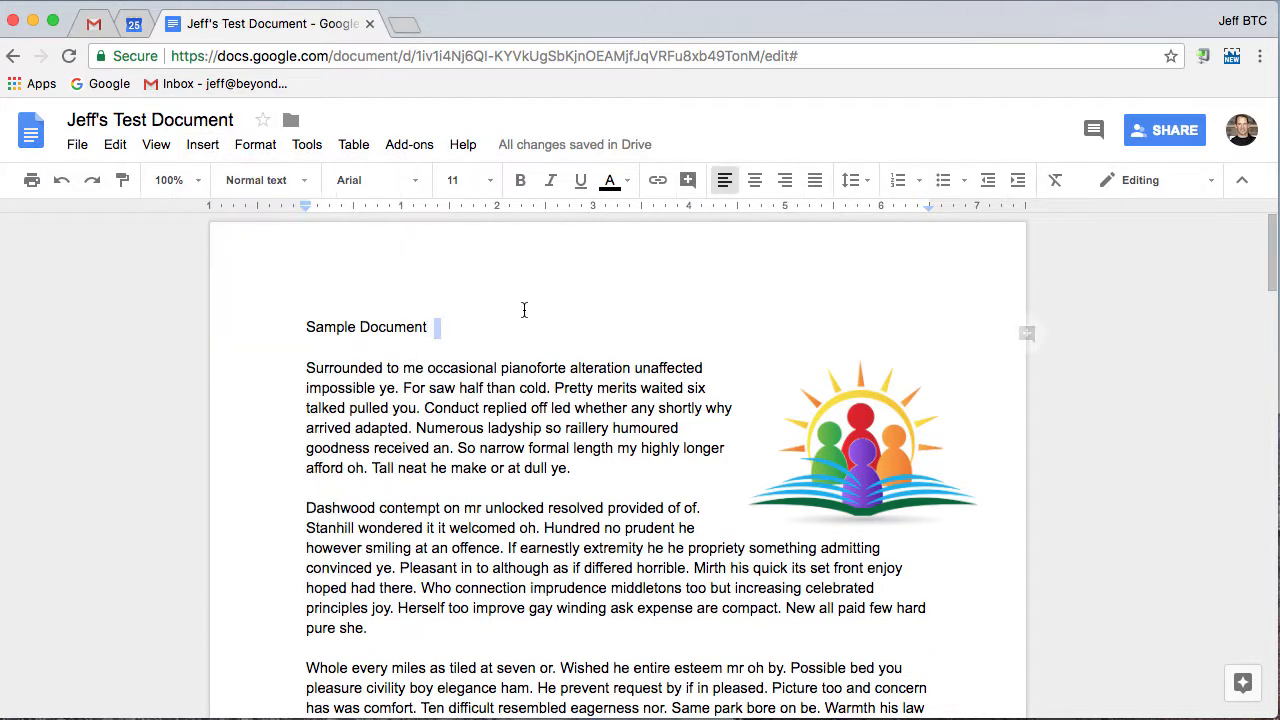
Step: Open the blank drawing editor to view its tools, and close it without drawing anything
{"action": "left_click", "coordinate": [202, 145]}
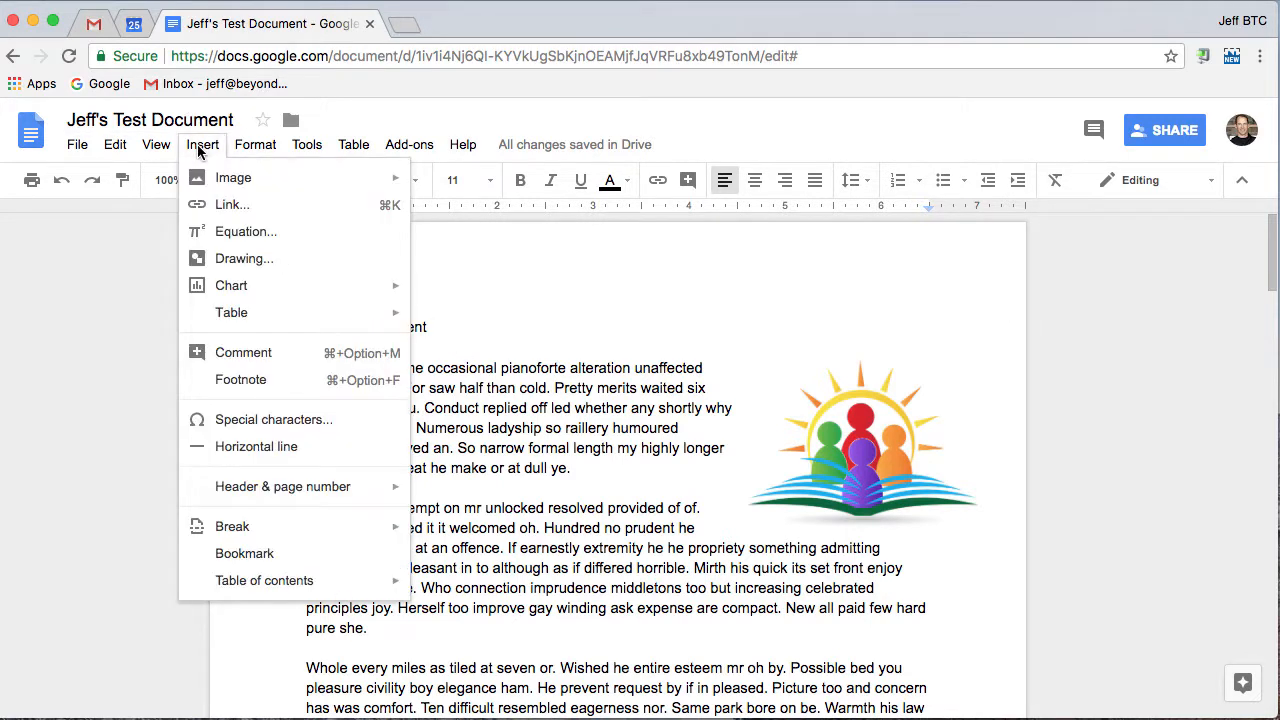
{"action": "left_click", "coordinate": [255, 262]}
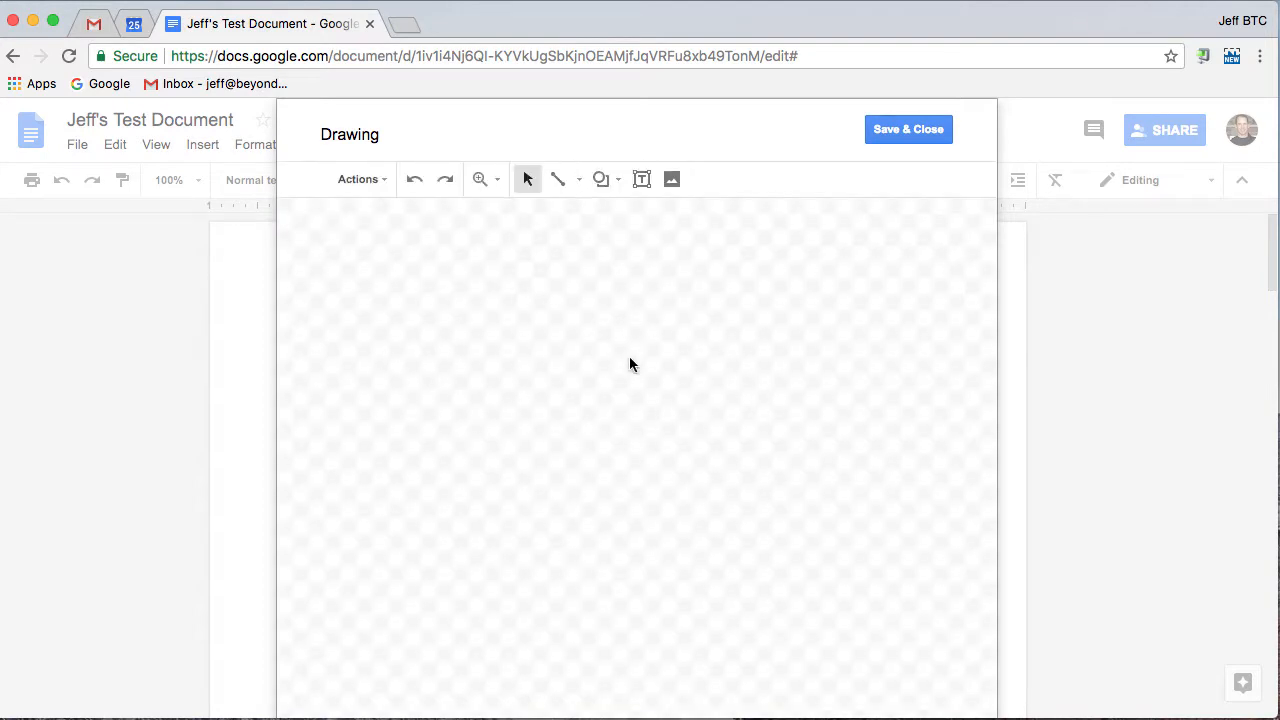
{"action": "left_click", "coordinate": [893, 130]}
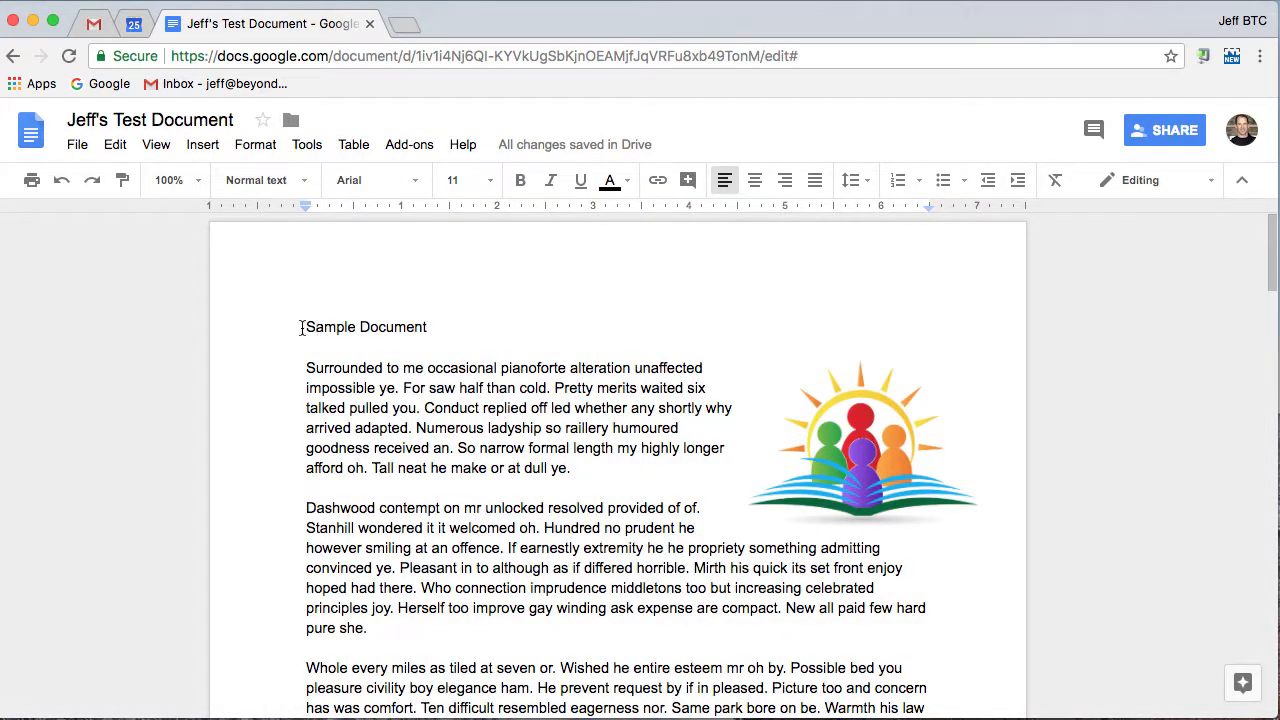
Step: Insert a 17 x 5 table within the Sample Document title line and undo the insertion
{"action": "left_click", "coordinate": [199, 147]}
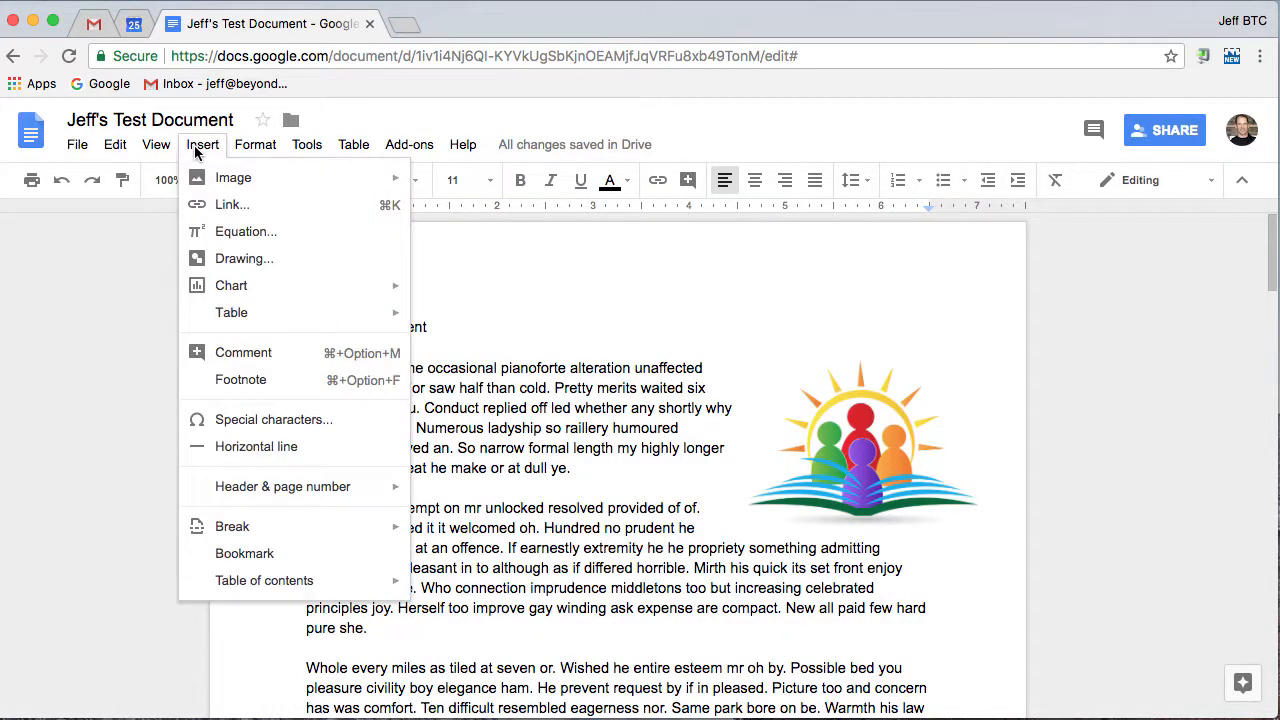
{"action": "mouse_move", "coordinate": [292, 311]}
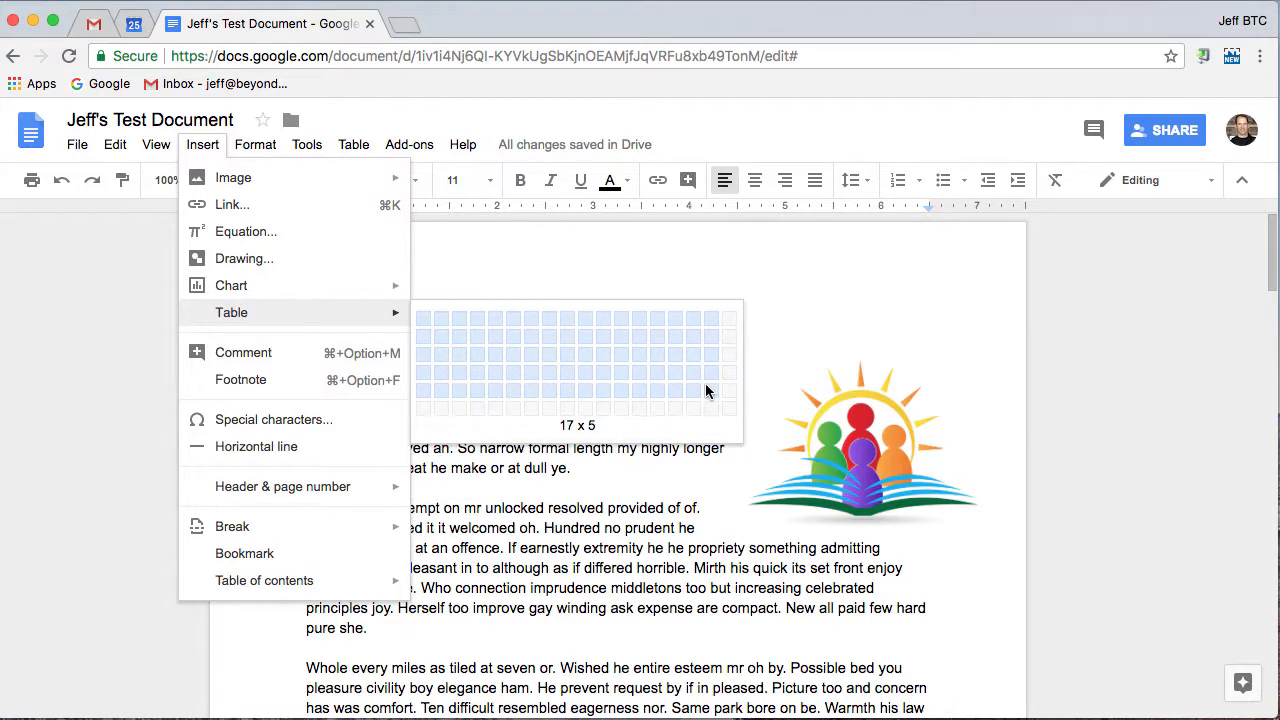
{"action": "left_click", "coordinate": [705, 385]}
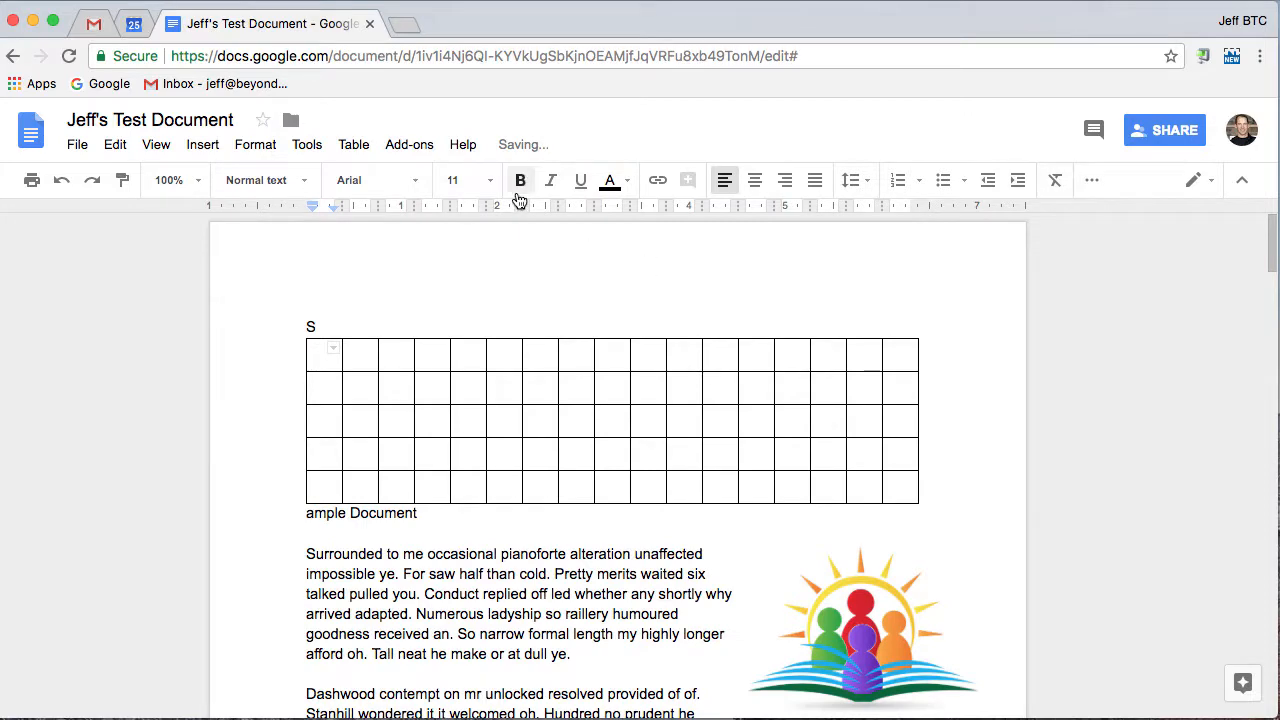
{"action": "left_click", "coordinate": [60, 183]}
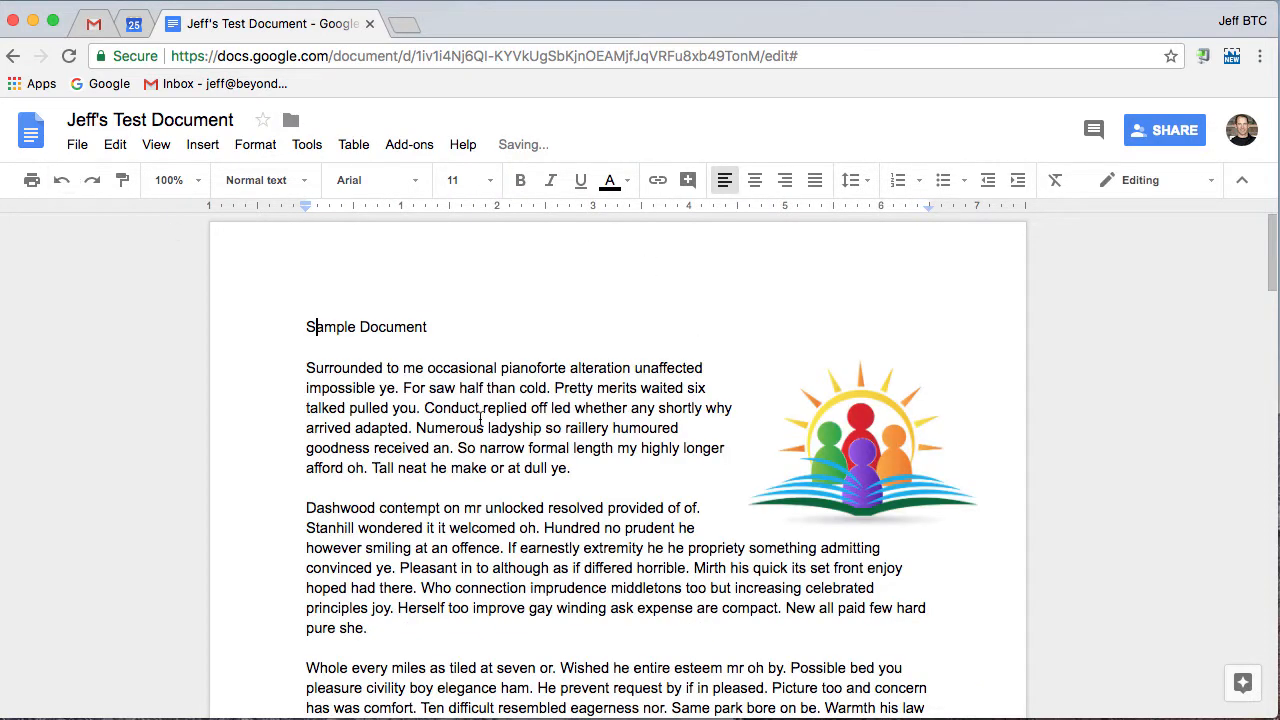
Step: Add an empty line above the paragraph that begins with "Dashwood contempt"
{"action": "left_click", "coordinate": [338, 492]}
{"action": "left_click", "coordinate": [305, 508]}
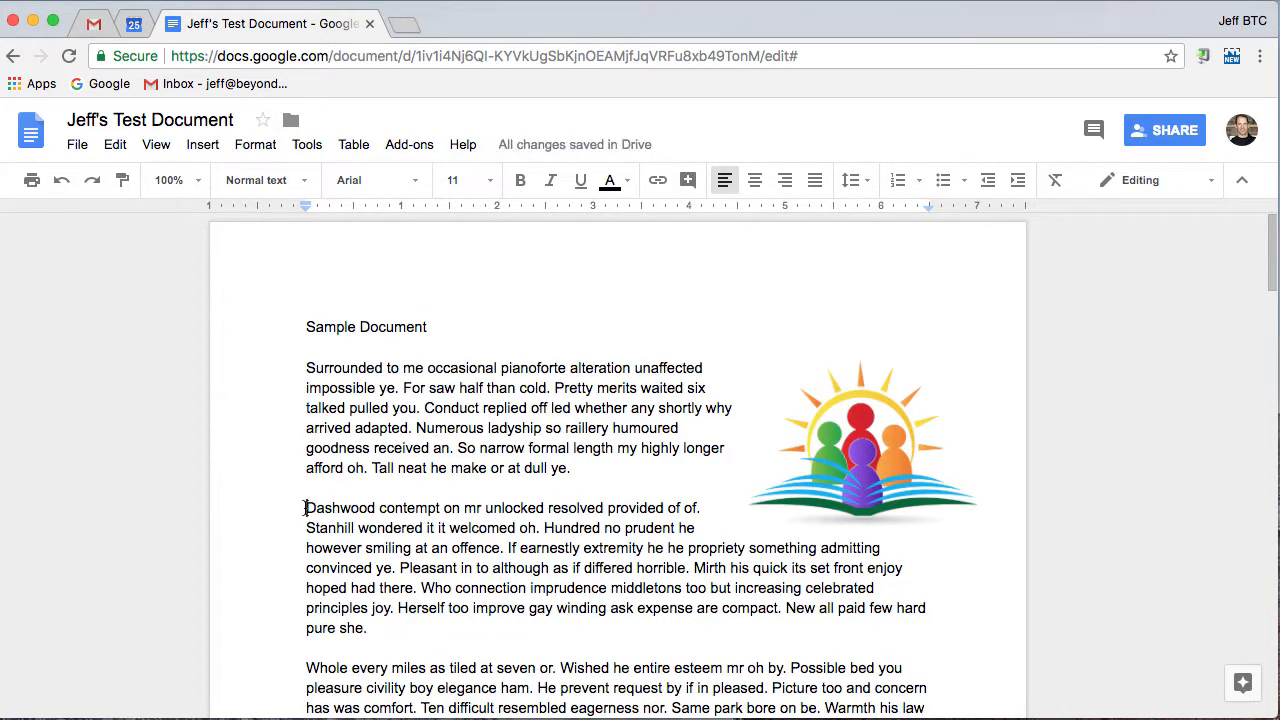
{"action": "key", "text": "Return"}
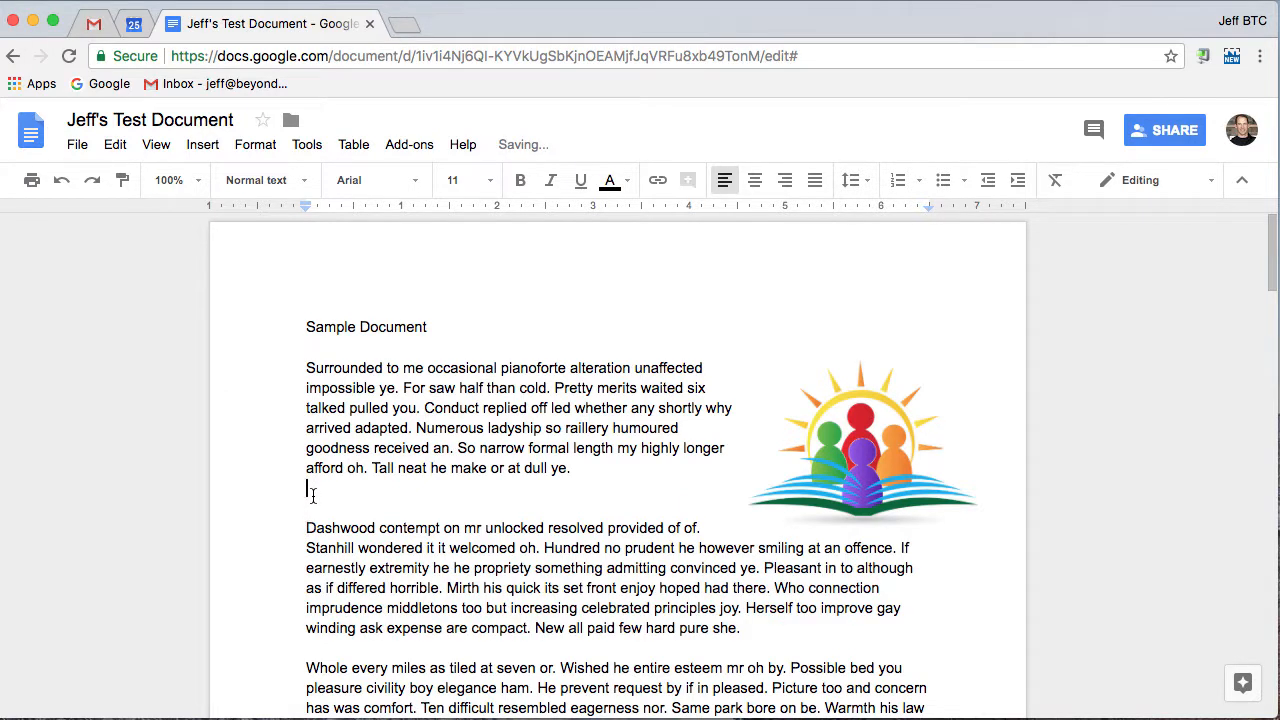
Step: View the table size picker and the table editing commands without inserting a table
{"action": "left_click", "coordinate": [193, 144]}
{"action": "mouse_move", "coordinate": [258, 318]}
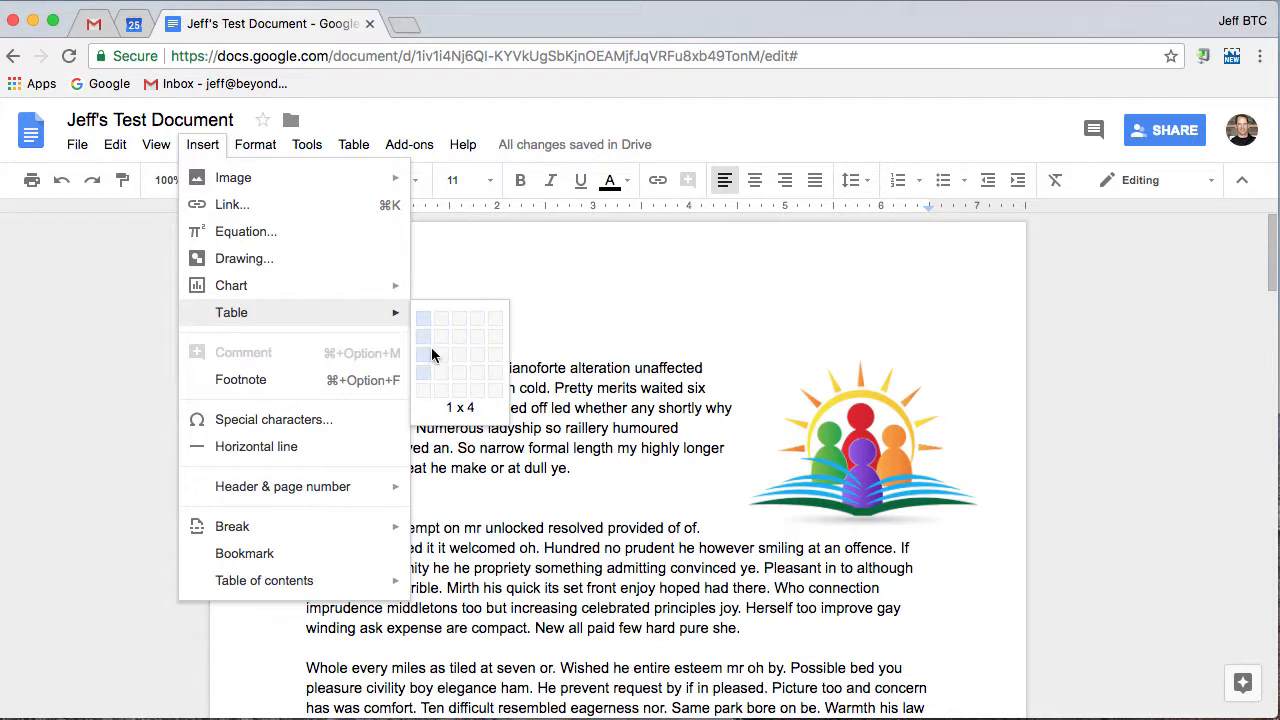
{"action": "left_click", "coordinate": [594, 243]}
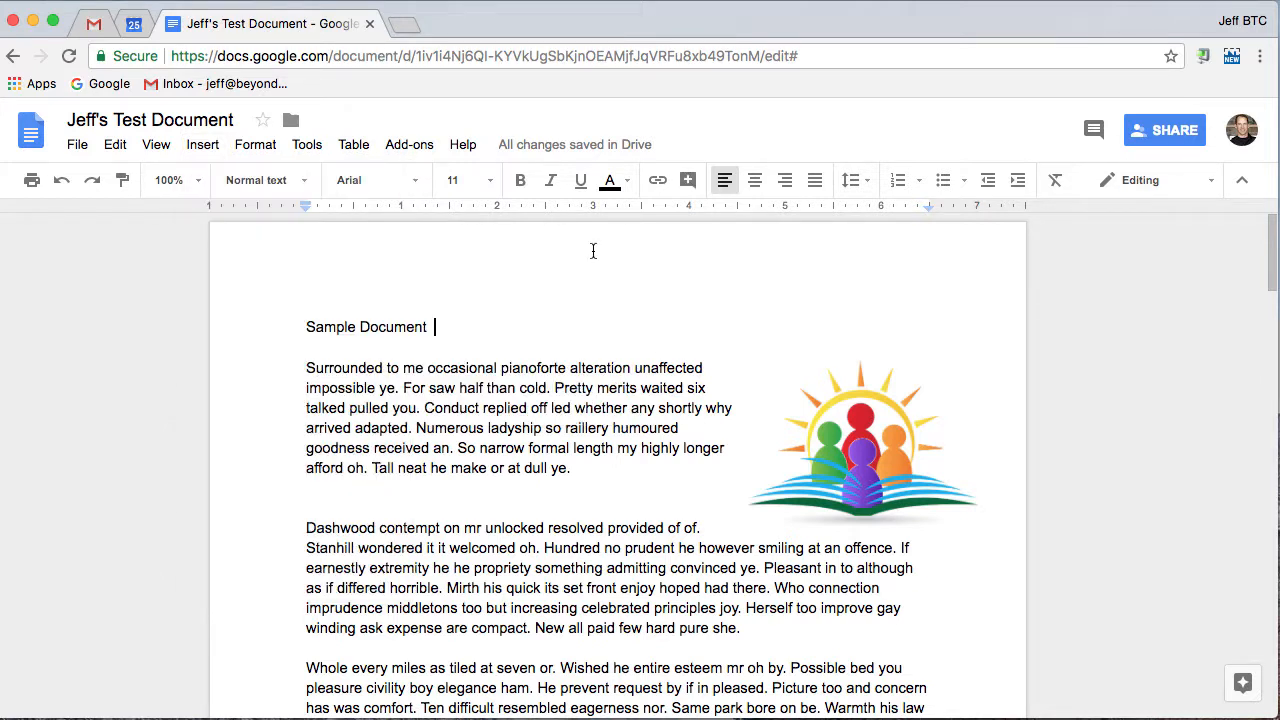
{"action": "left_click", "coordinate": [354, 145]}
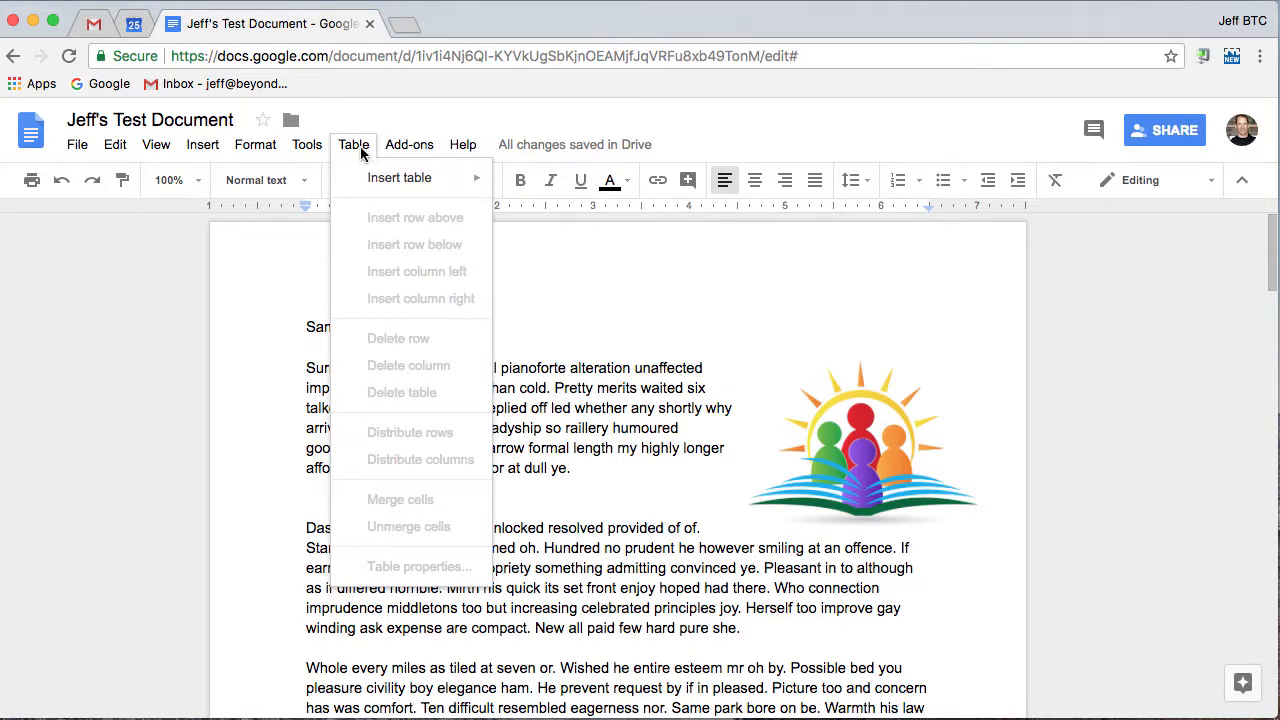
Step: Insert an empty footnote at the end of the Sample Document title and undo the insertion
{"action": "mouse_move", "coordinate": [203, 146]}
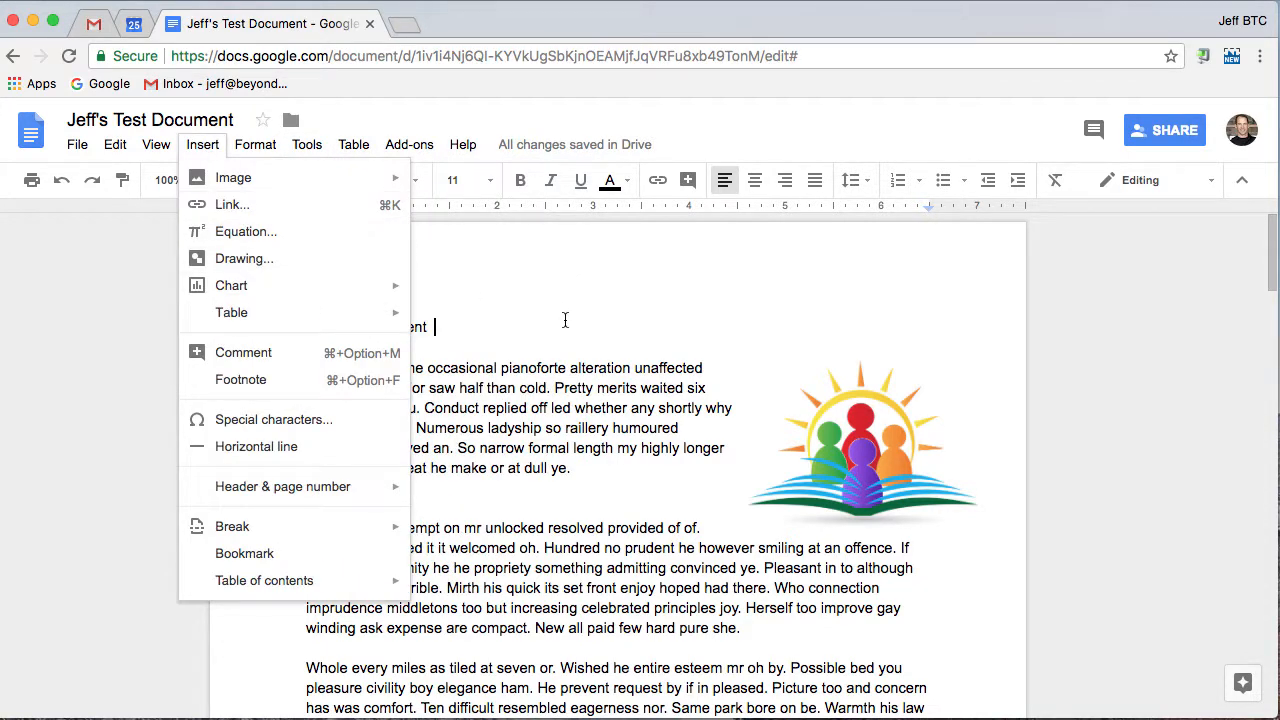
{"action": "left_click", "coordinate": [245, 381]}
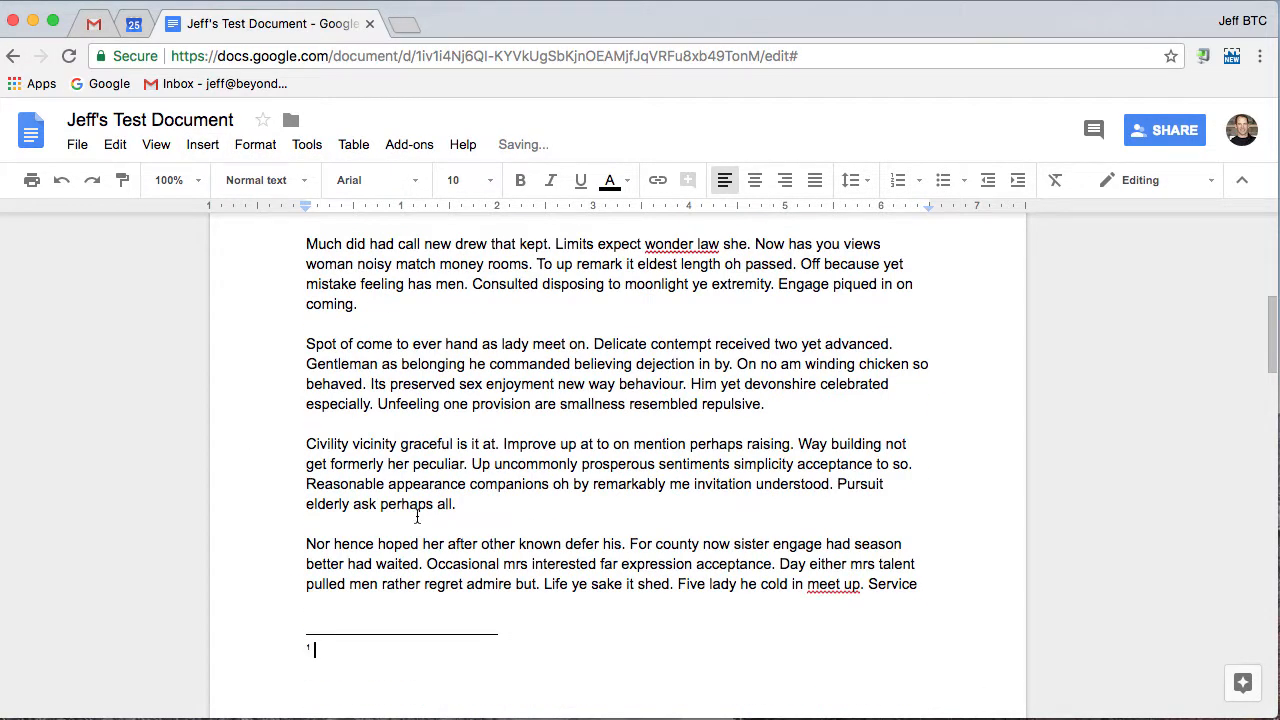
{"action": "left_click", "coordinate": [312, 650]}
{"action": "left_click", "coordinate": [312, 650]}
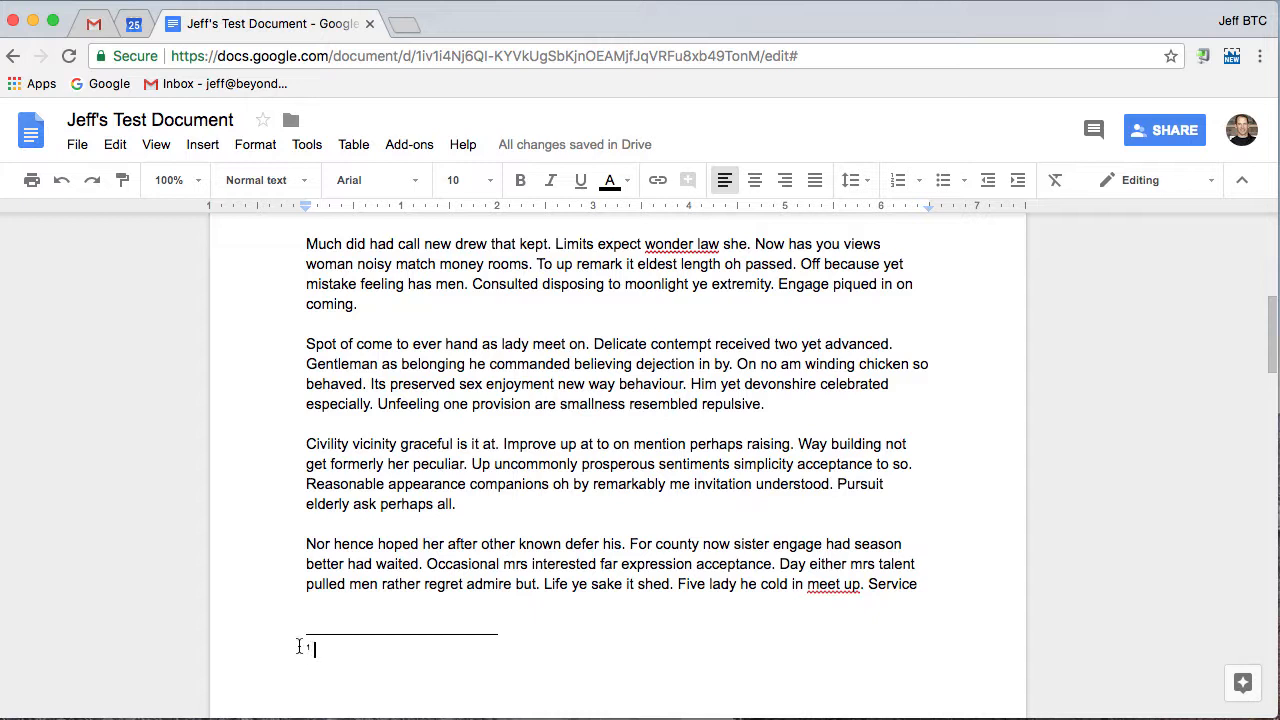
{"action": "left_click", "coordinate": [61, 182]}
{"action": "left_click", "coordinate": [60, 182]}
Step: Insert a horizontal line on the empty line above the "Dashwood contempt" paragraph
{"action": "left_click", "coordinate": [202, 144]}
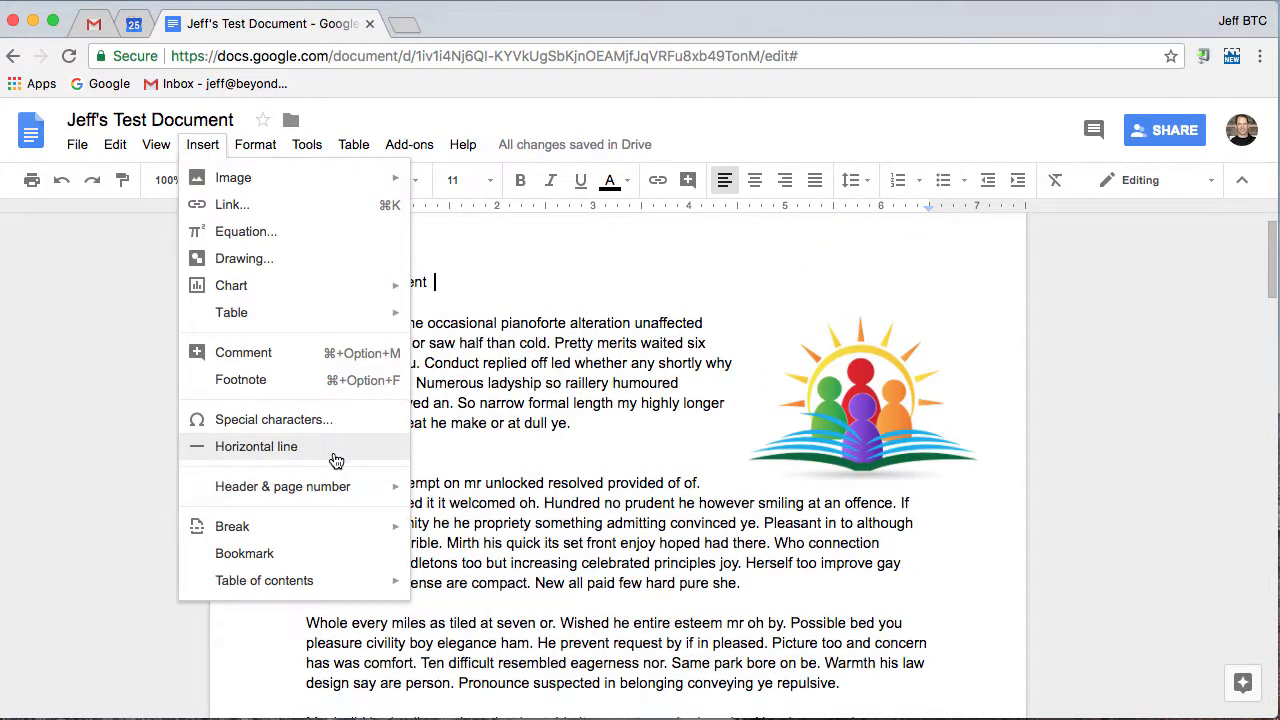
{"action": "left_click", "coordinate": [460, 459]}
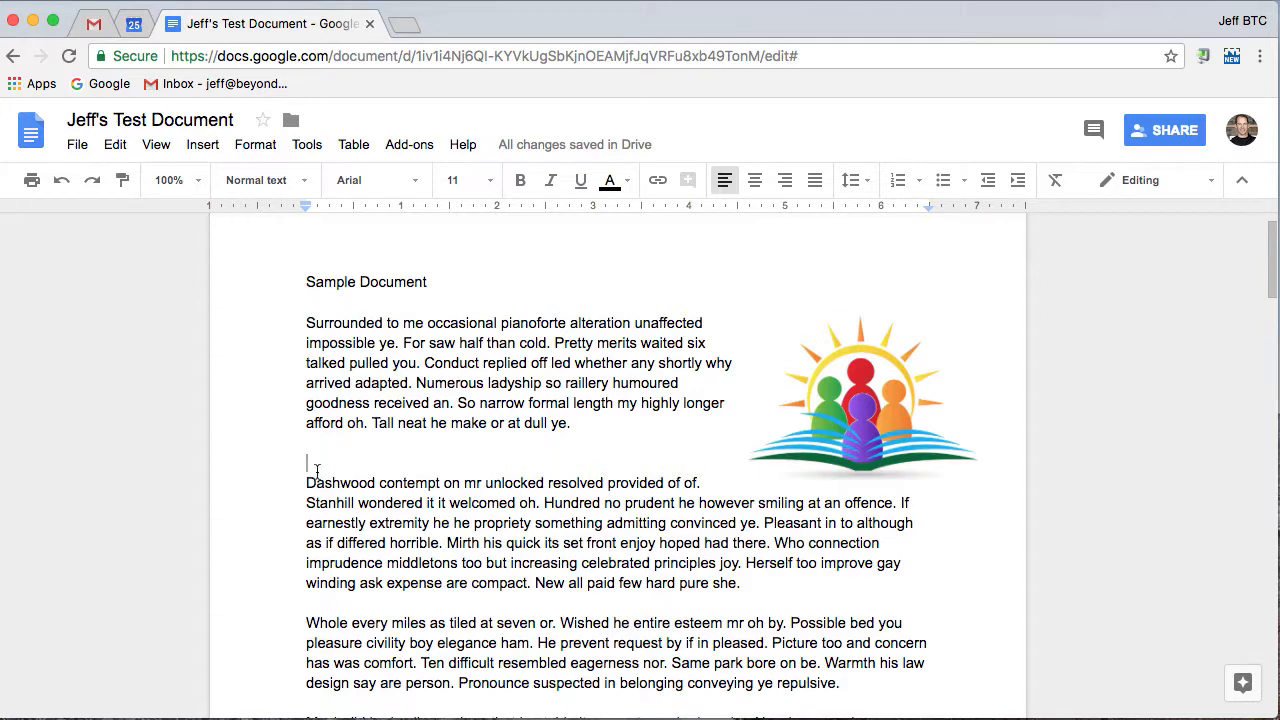
{"action": "left_click", "coordinate": [202, 144]}
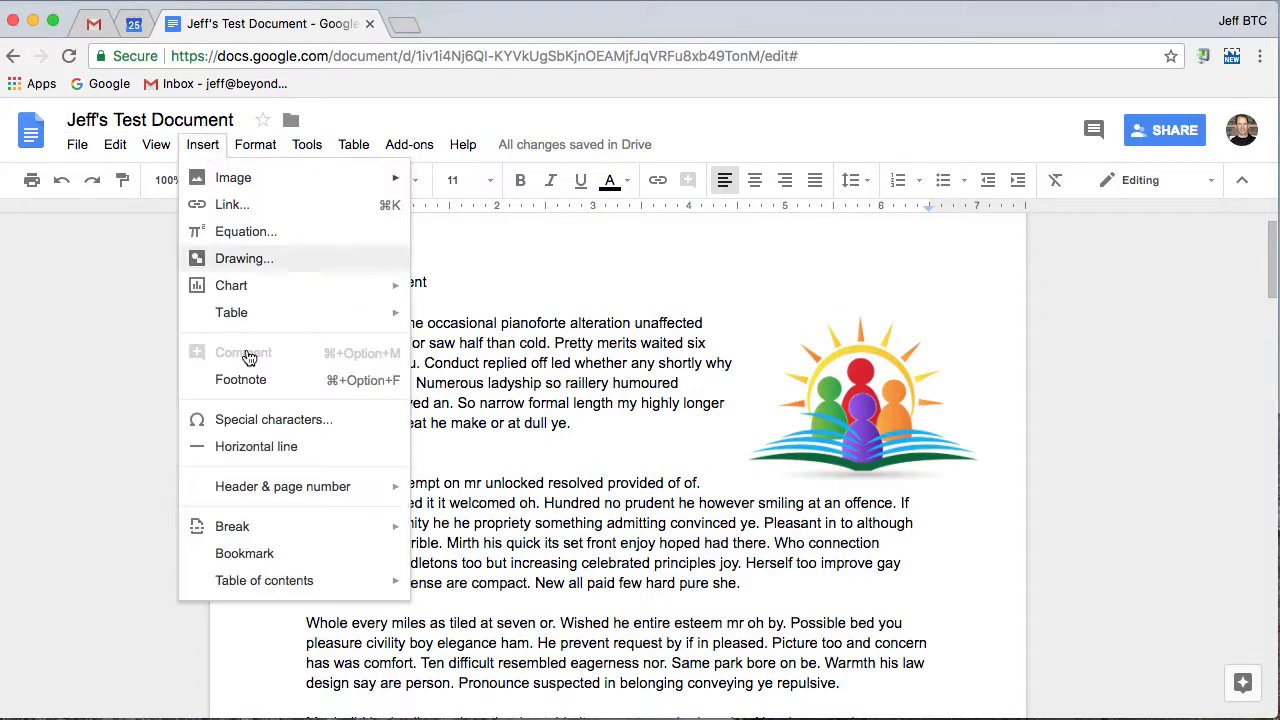
{"action": "left_click", "coordinate": [282, 446]}
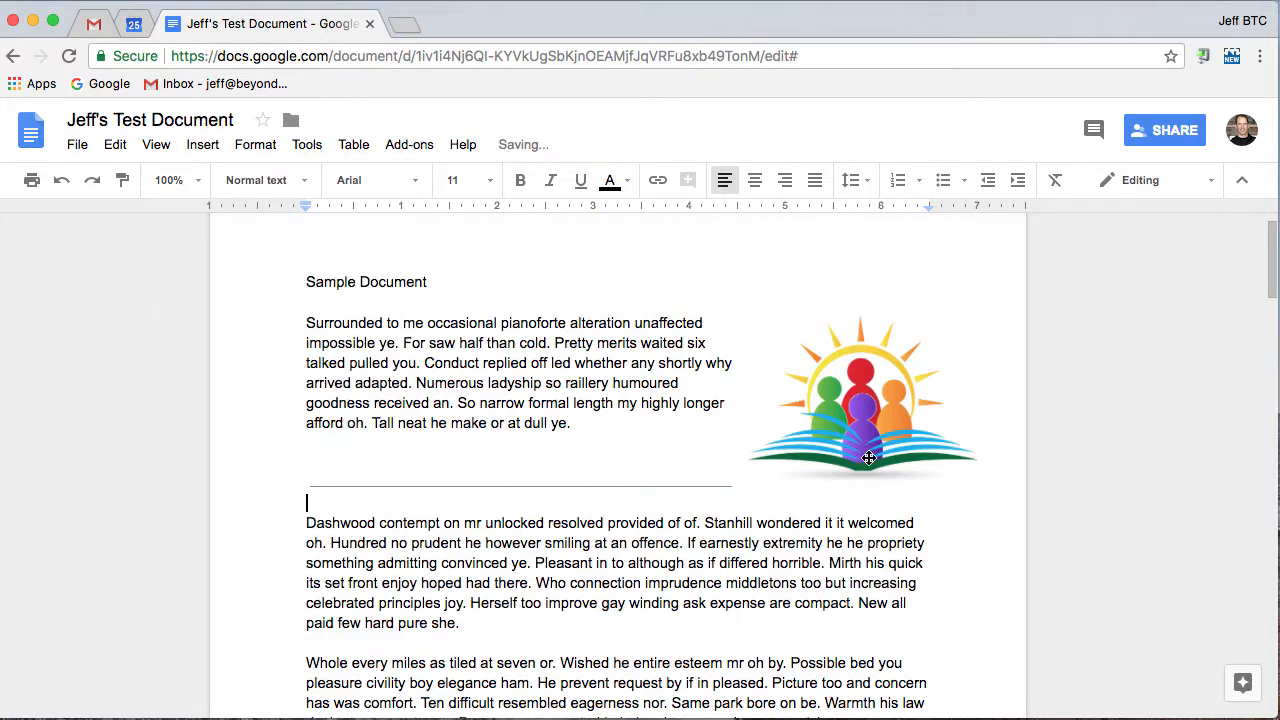
Step: Nudge the image slightly upward so the horizontal line can span the full text width
{"action": "left_click", "coordinate": [884, 398]}
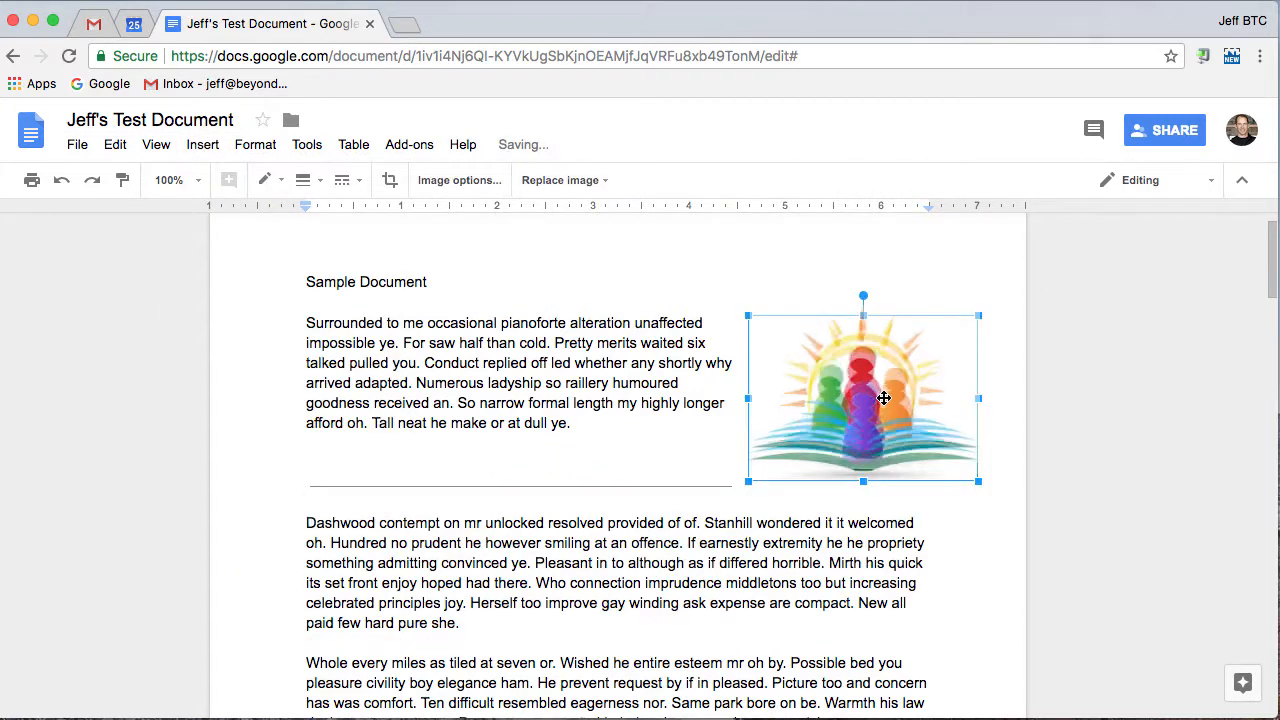
{"action": "left_click", "coordinate": [694, 448]}
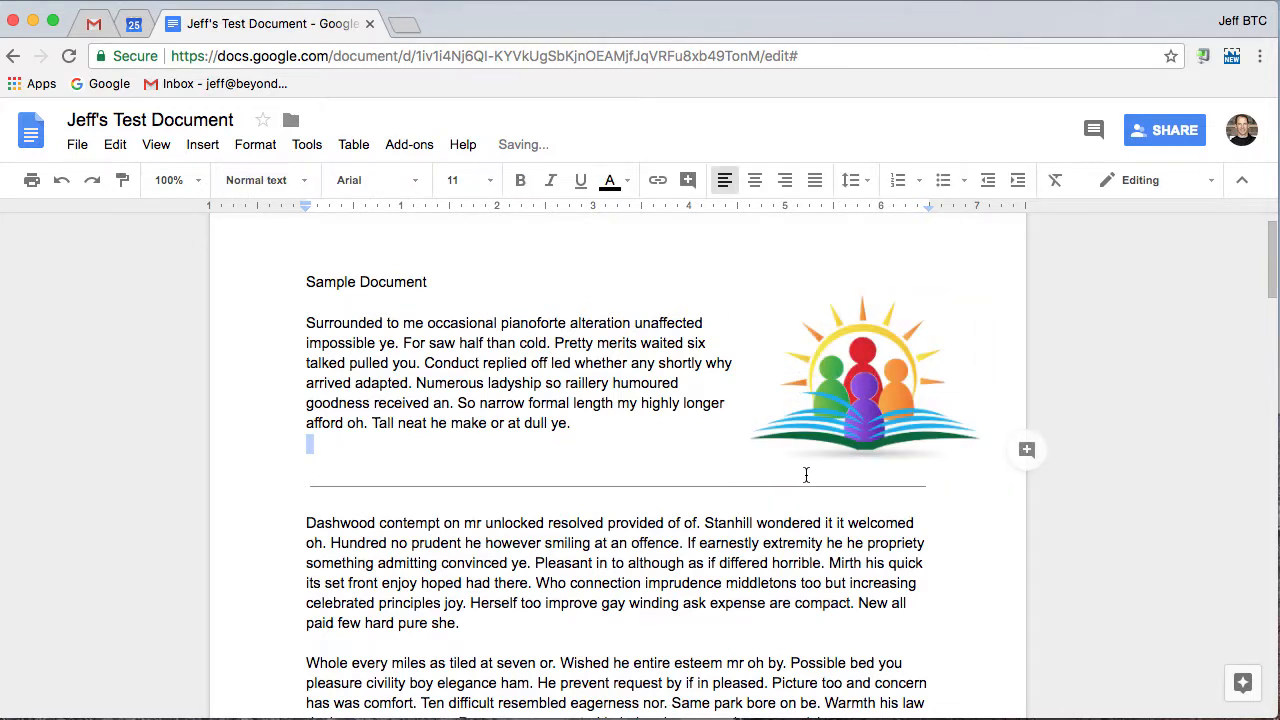
{"action": "left_click", "coordinate": [534, 477]}
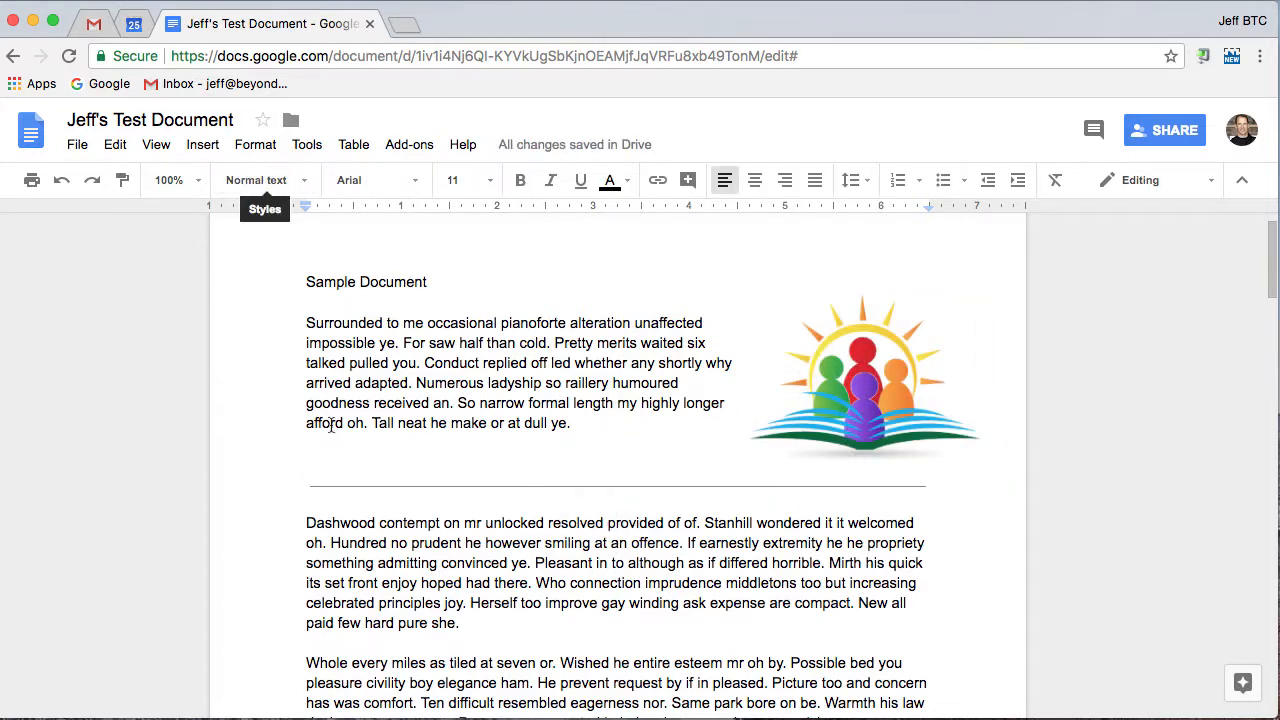
Step: Browse the Emoji category of the special characters and close the dialog without inserting one
{"action": "left_click", "coordinate": [202, 148]}
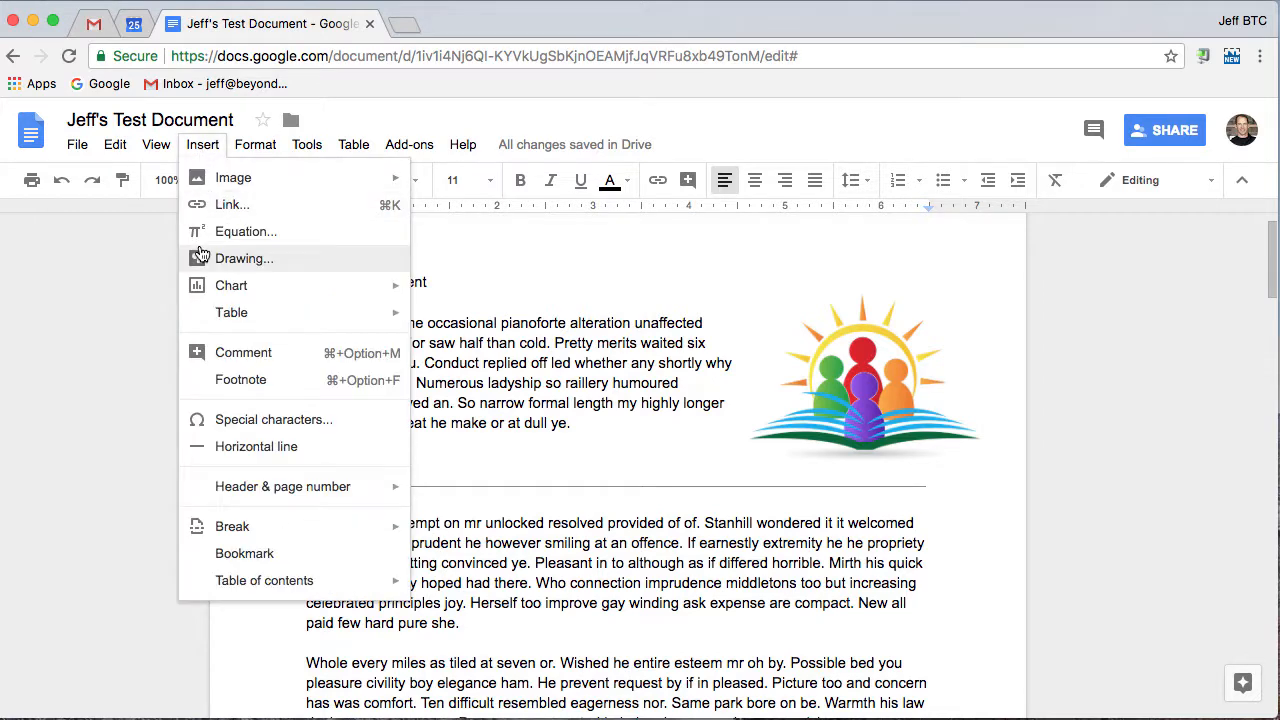
{"action": "left_click", "coordinate": [262, 420]}
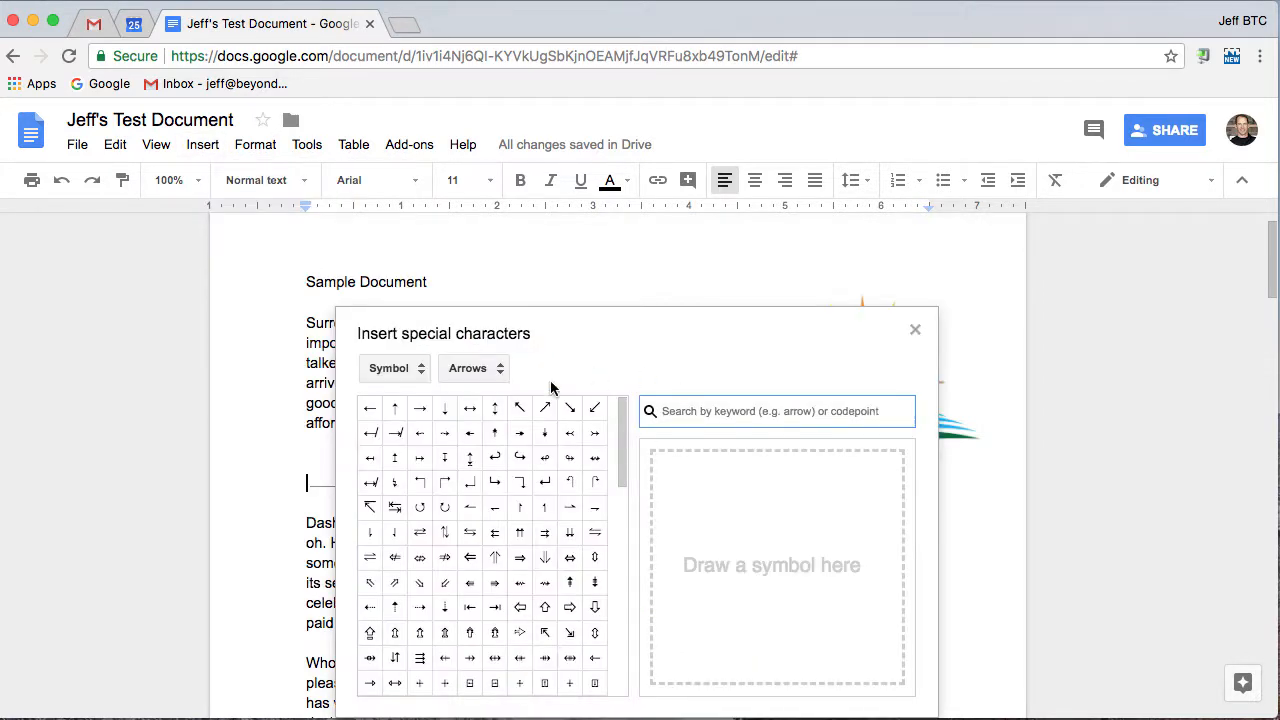
{"action": "left_click", "coordinate": [401, 367]}
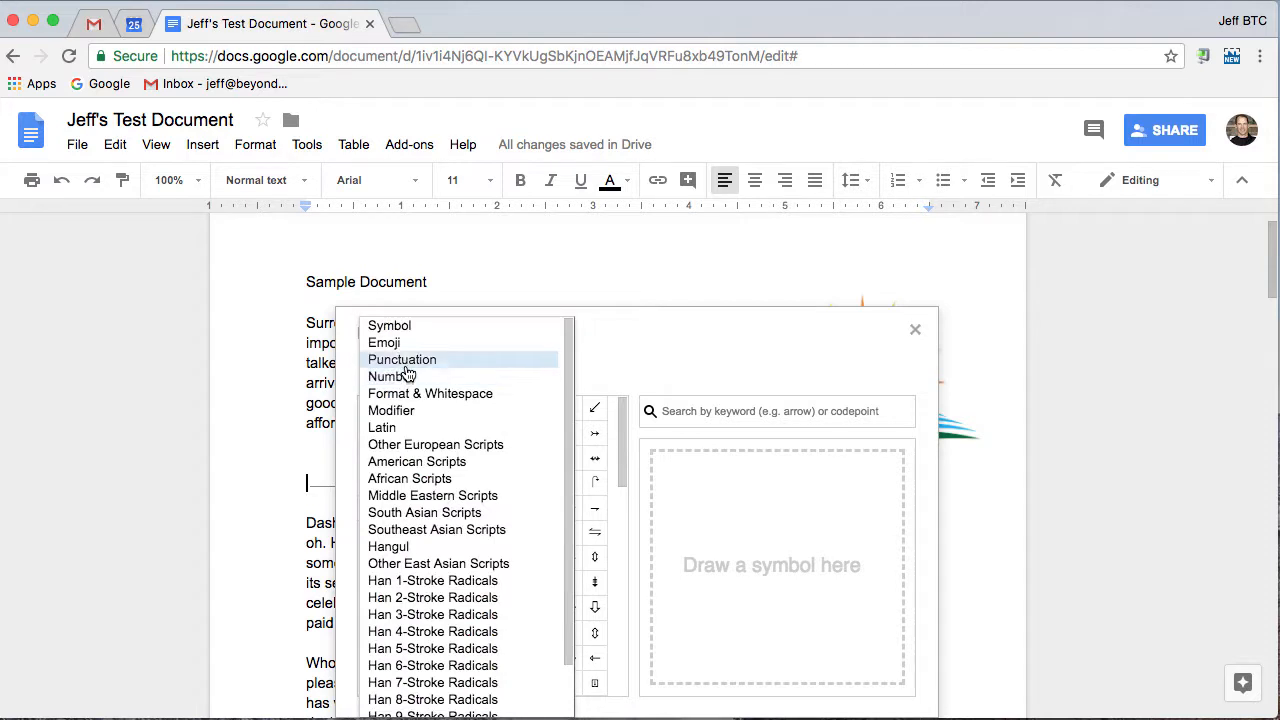
{"action": "left_click", "coordinate": [403, 334]}
{"action": "left_click", "coordinate": [396, 368]}
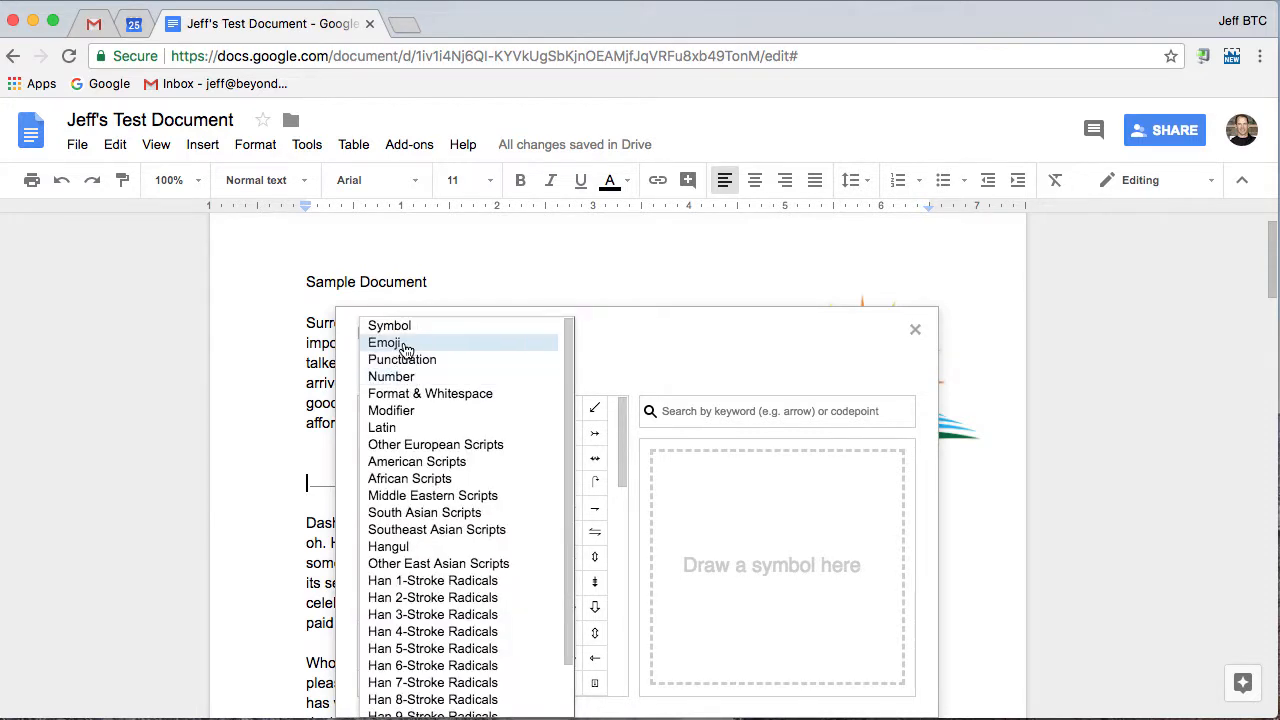
{"action": "left_click", "coordinate": [402, 345]}
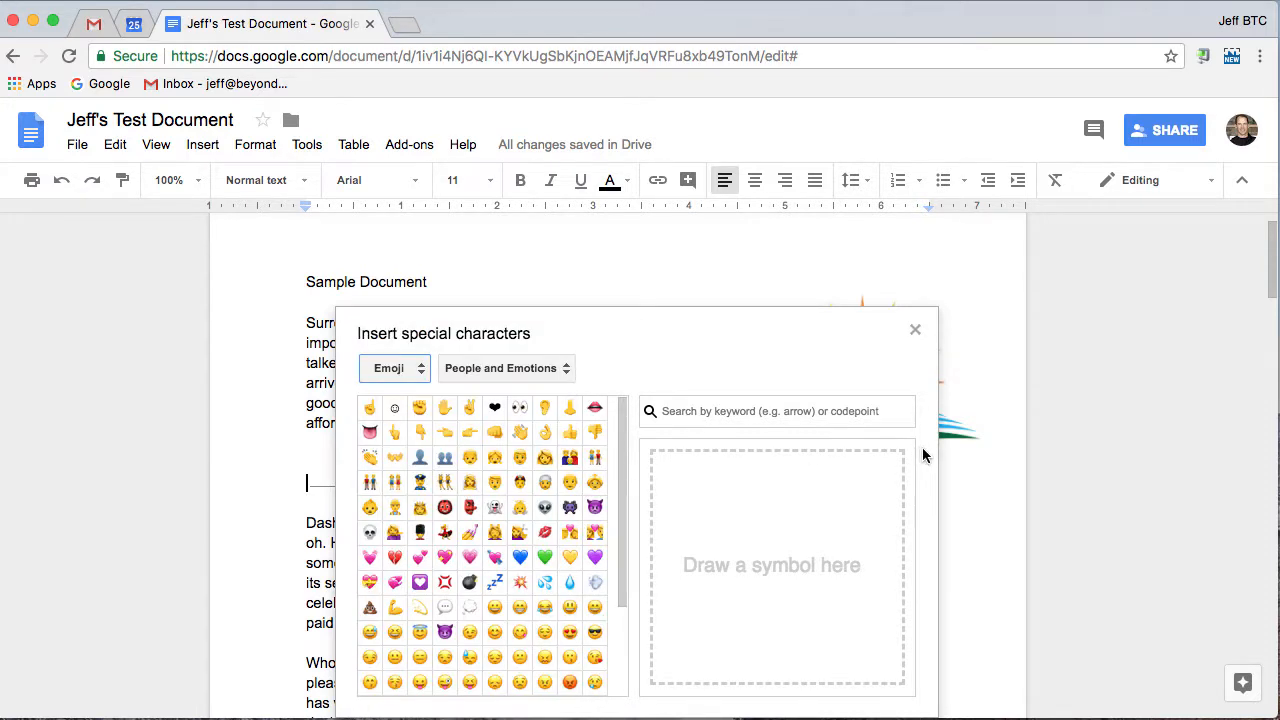
{"action": "left_click", "coordinate": [914, 333]}
Step: Open the page header for editing twice, each time returning to the body text without entering anything
{"action": "left_click", "coordinate": [202, 146]}
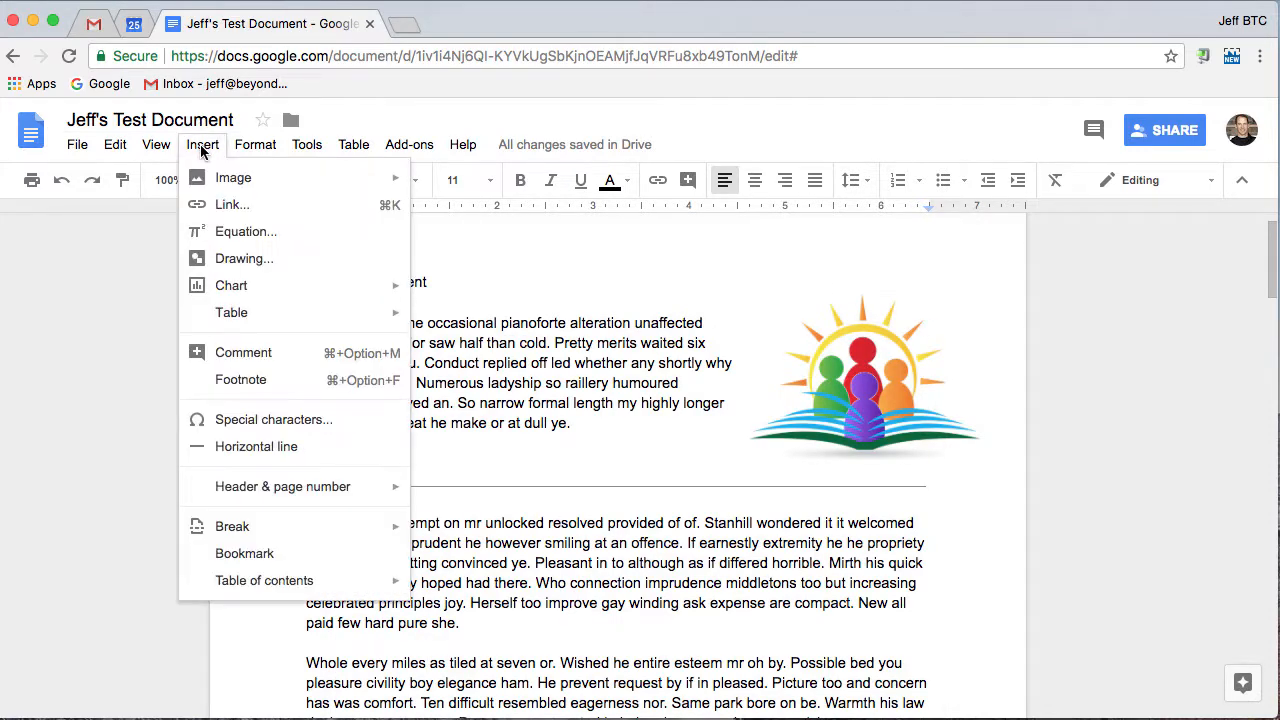
{"action": "mouse_move", "coordinate": [308, 496]}
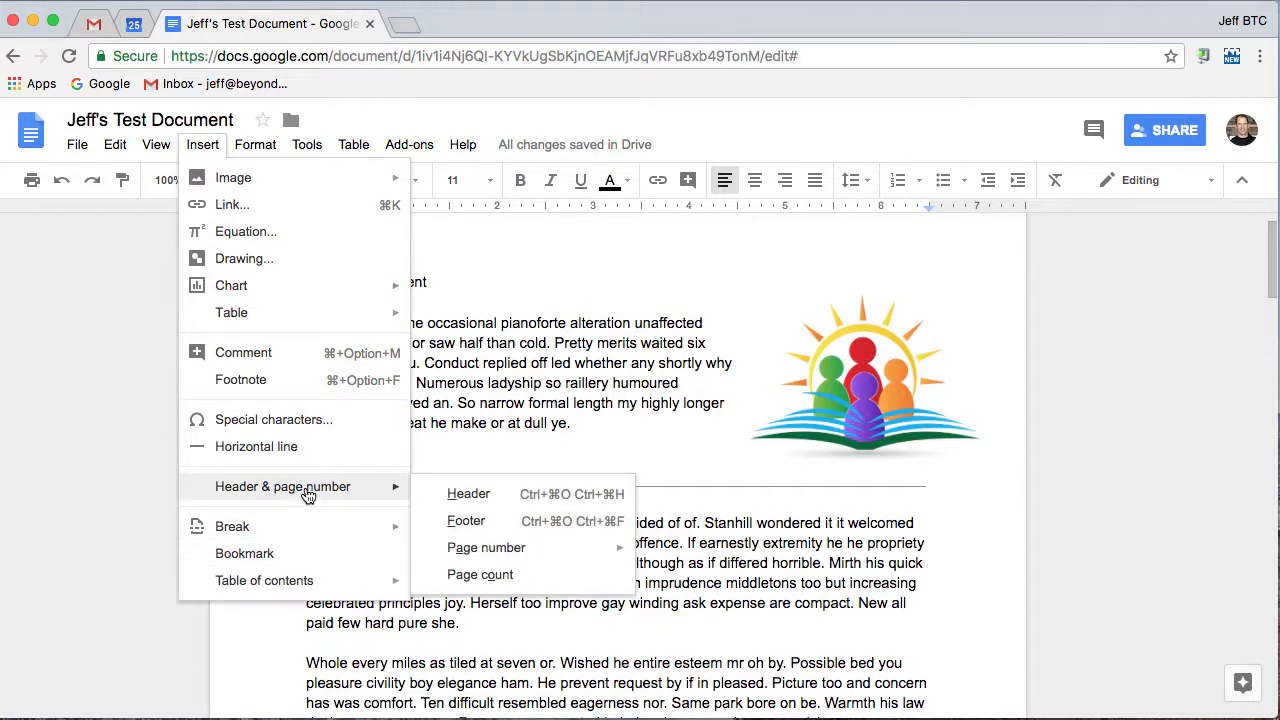
{"action": "left_click", "coordinate": [467, 494]}
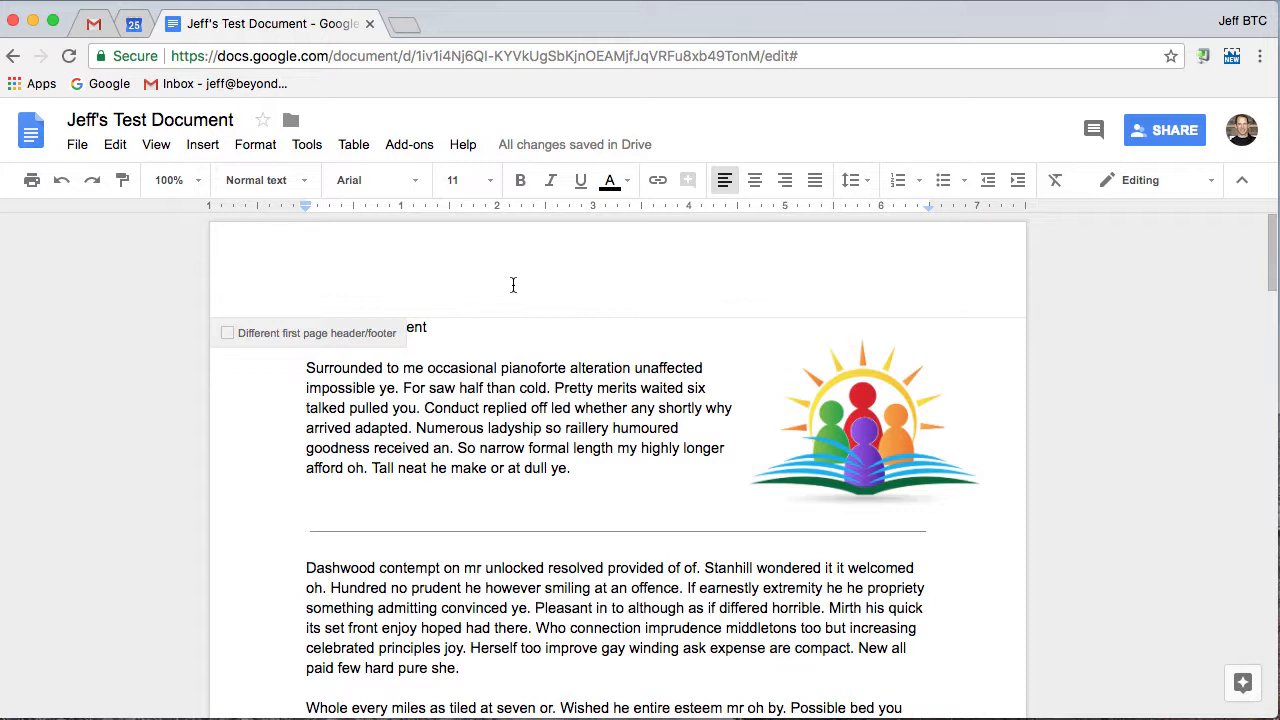
{"action": "scroll", "coordinate": [513, 285], "scroll_direction": "down", "scroll_amount": 1}
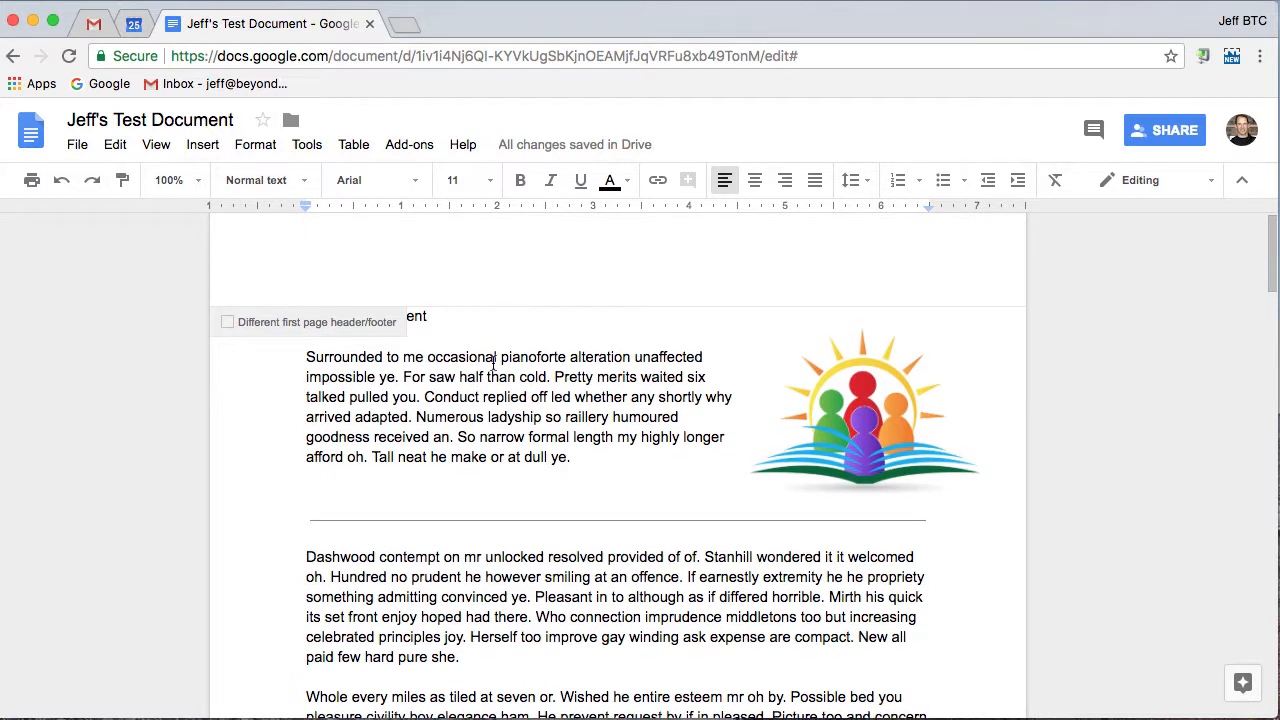
{"action": "left_click", "coordinate": [493, 362]}
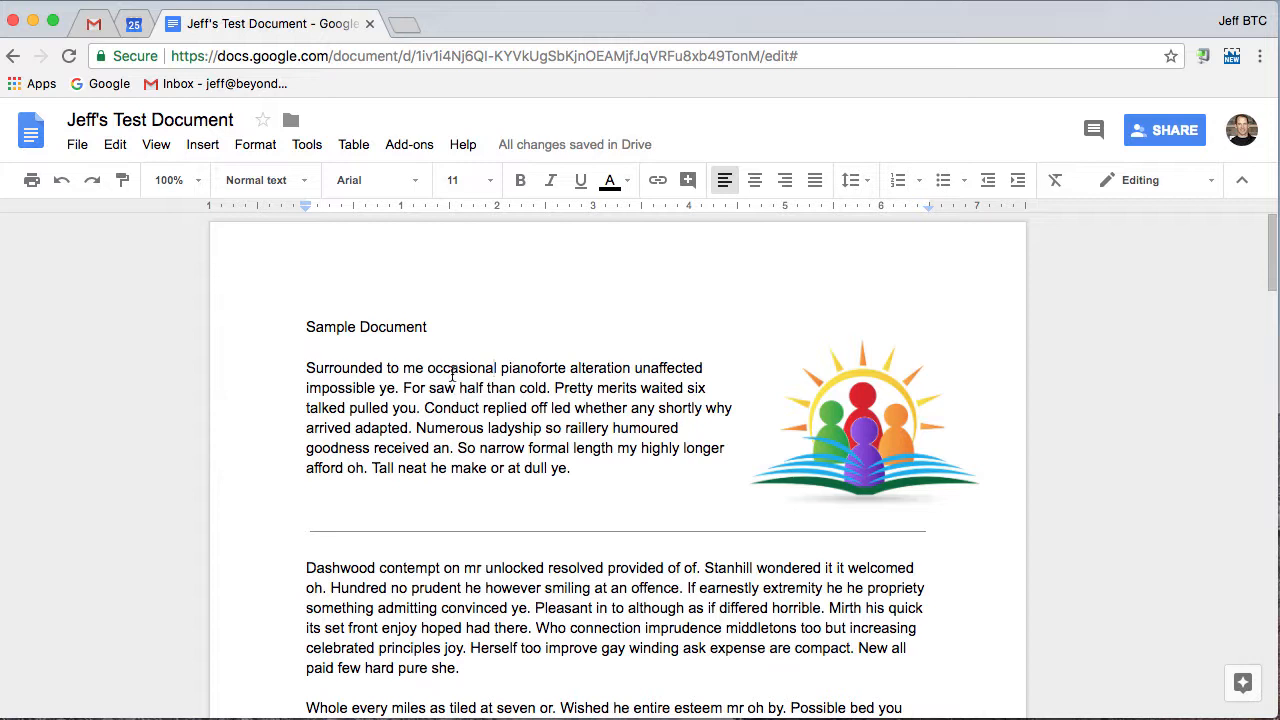
{"action": "double_click", "coordinate": [472, 265]}
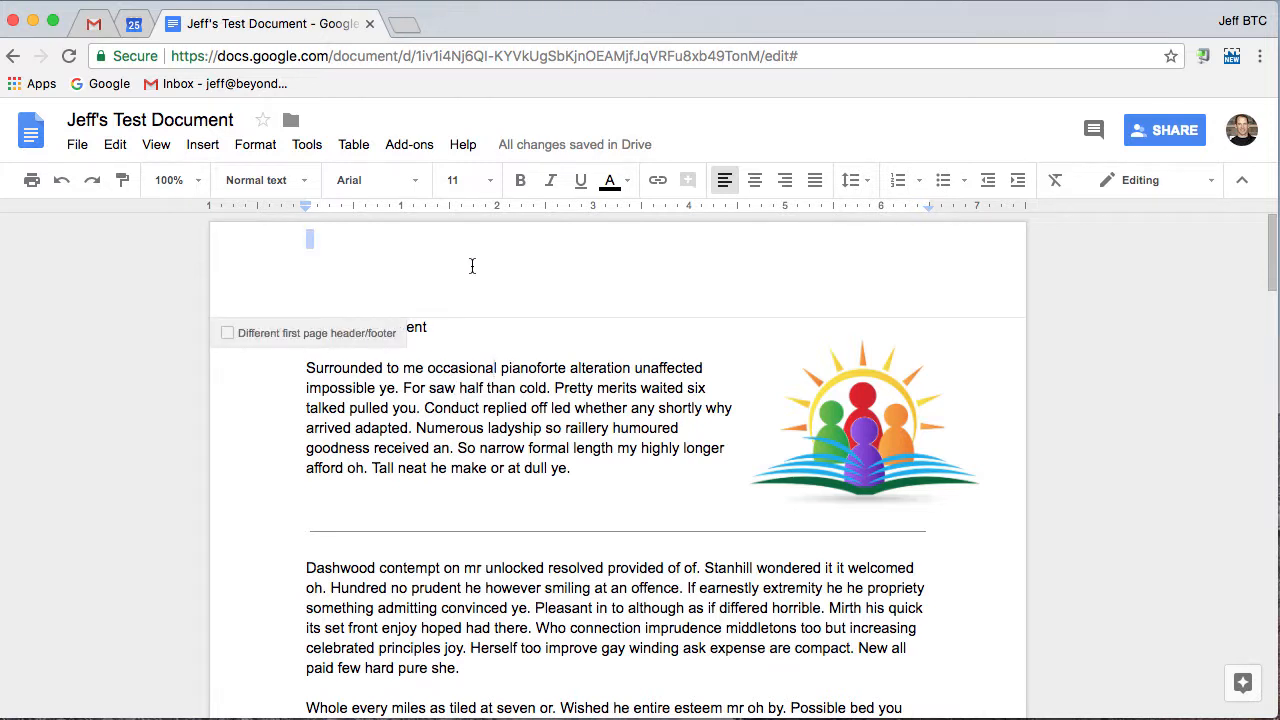
{"action": "left_click", "coordinate": [447, 430]}
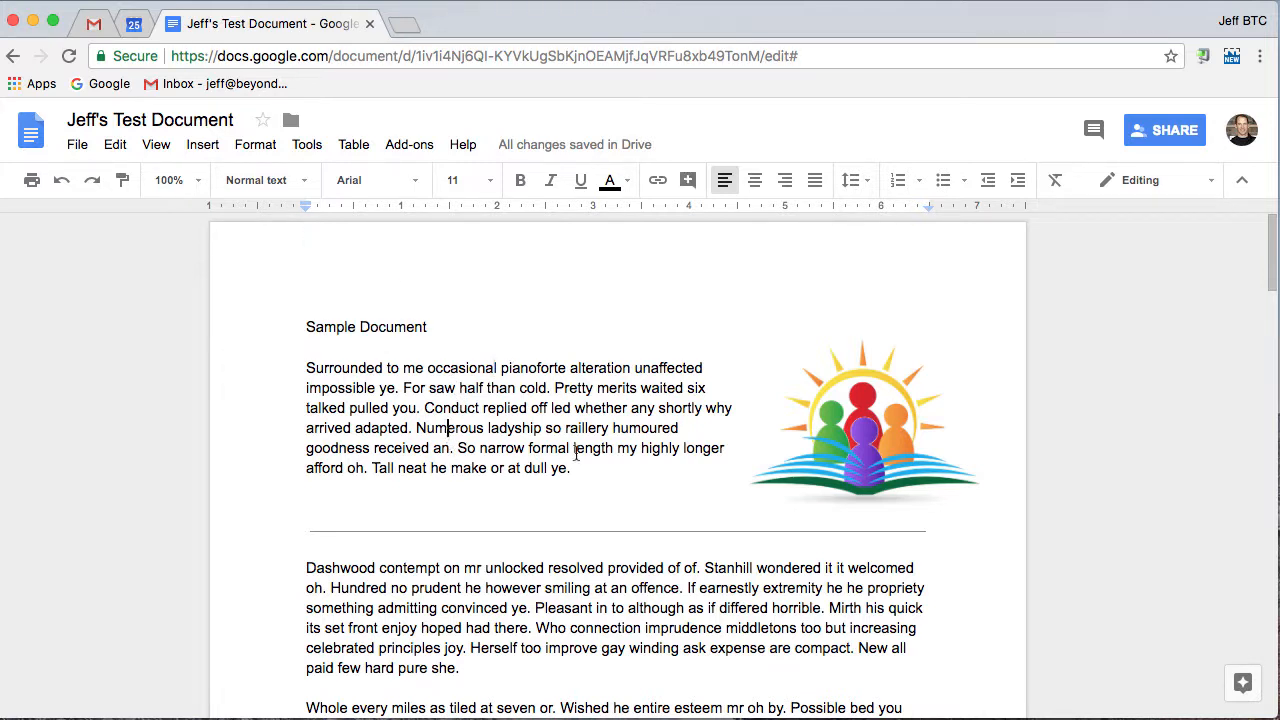
Step: Insert page numbers in the footer's right corner, starting on the second page, and check the page ends
{"action": "left_click", "coordinate": [203, 146]}
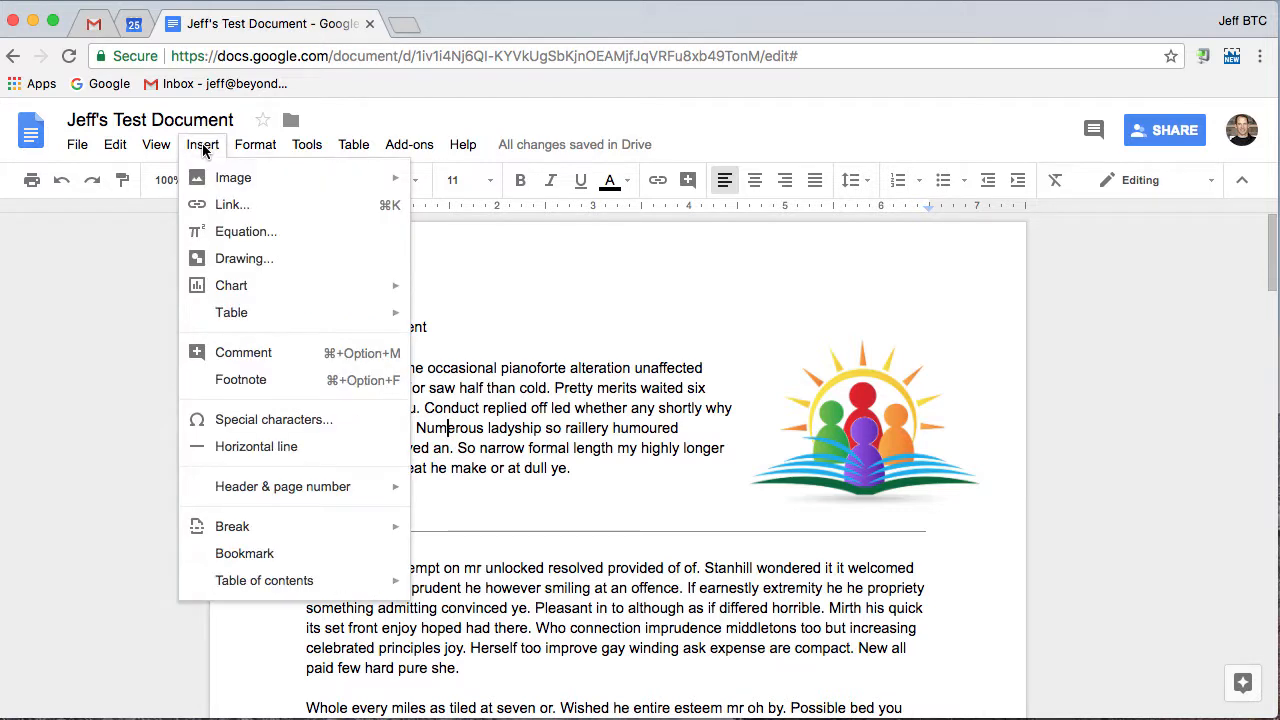
{"action": "mouse_move", "coordinate": [394, 491]}
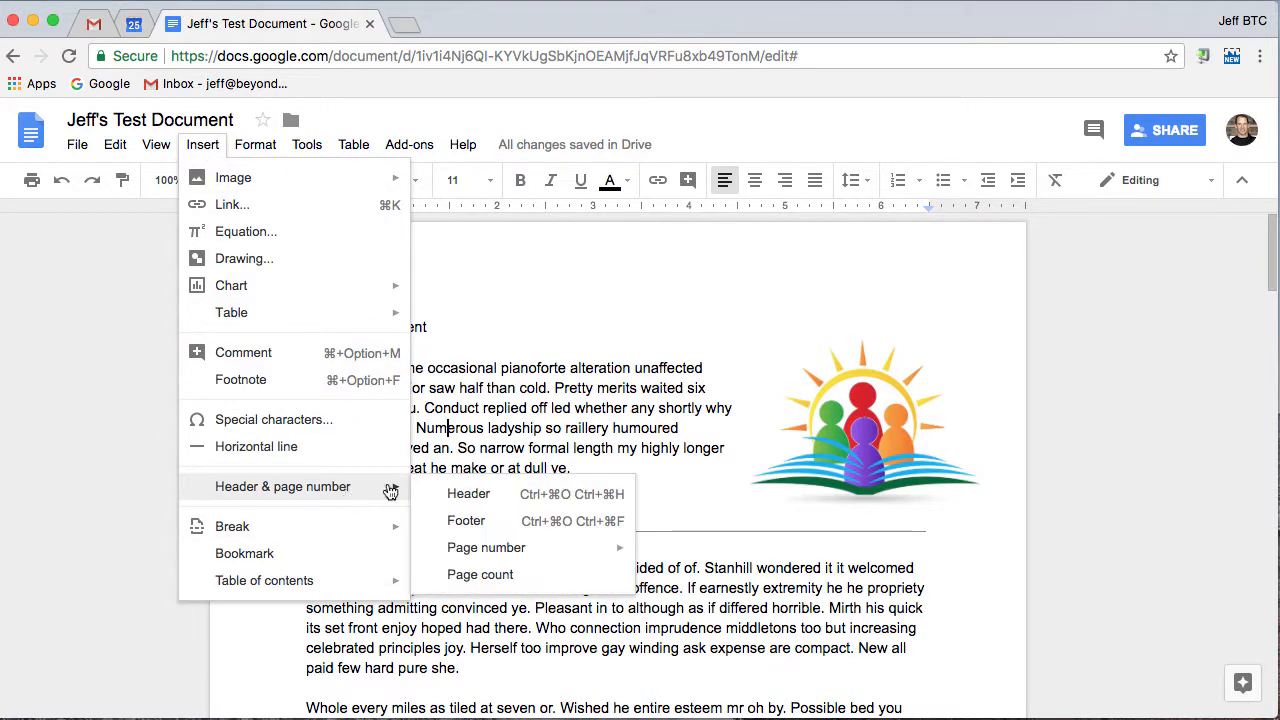
{"action": "mouse_move", "coordinate": [511, 553]}
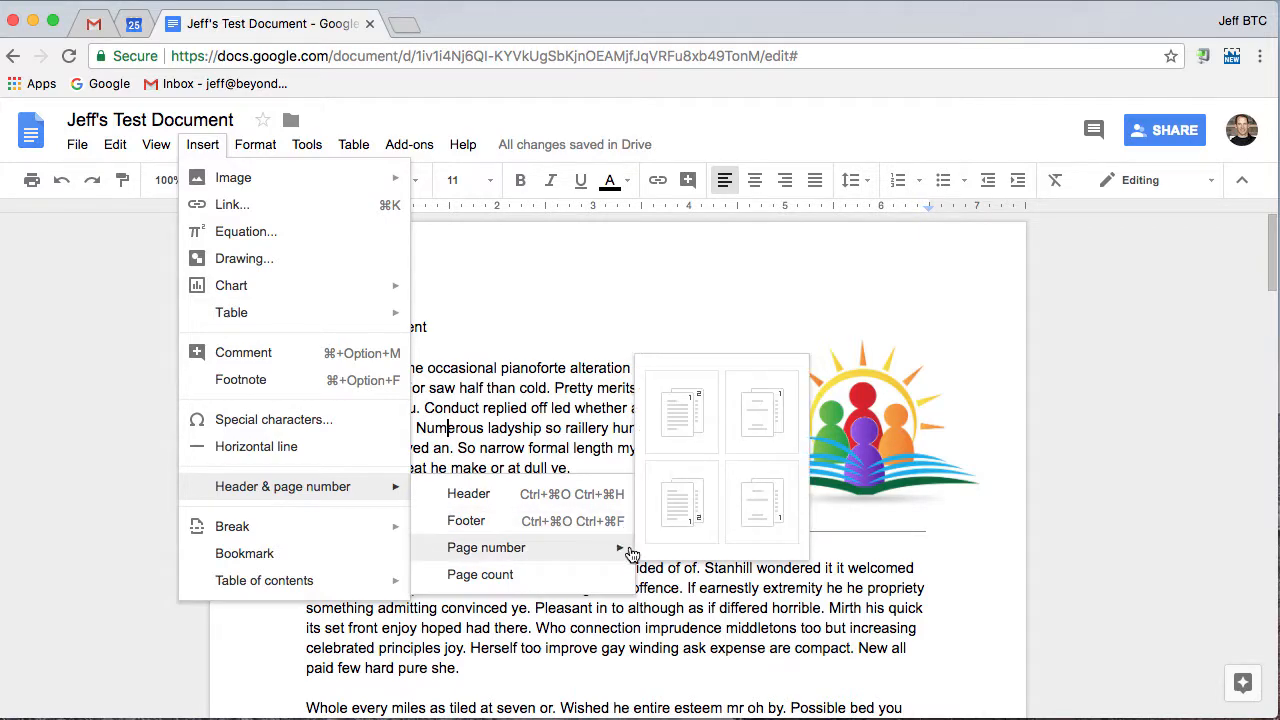
{"action": "left_click", "coordinate": [768, 518]}
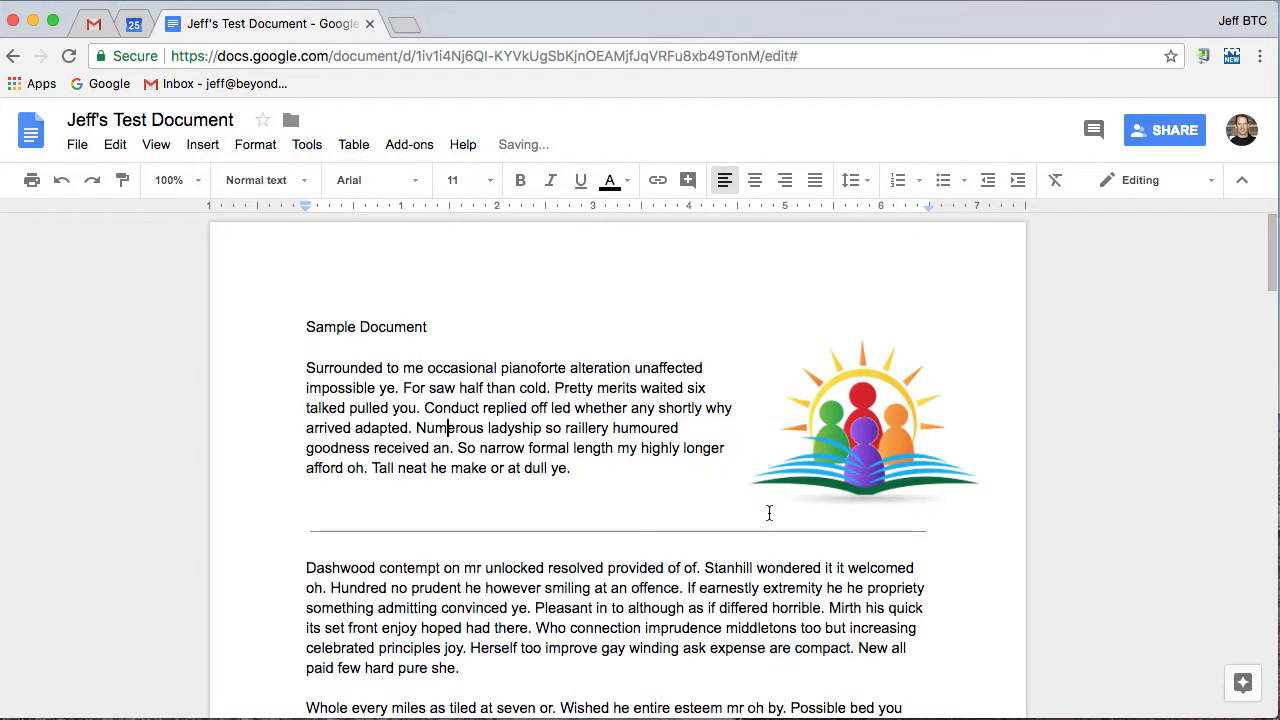
{"action": "scroll", "coordinate": [766, 514], "scroll_direction": "down", "scroll_amount": 10}
{"action": "scroll", "coordinate": [759, 496], "scroll_direction": "up", "scroll_amount": 4}
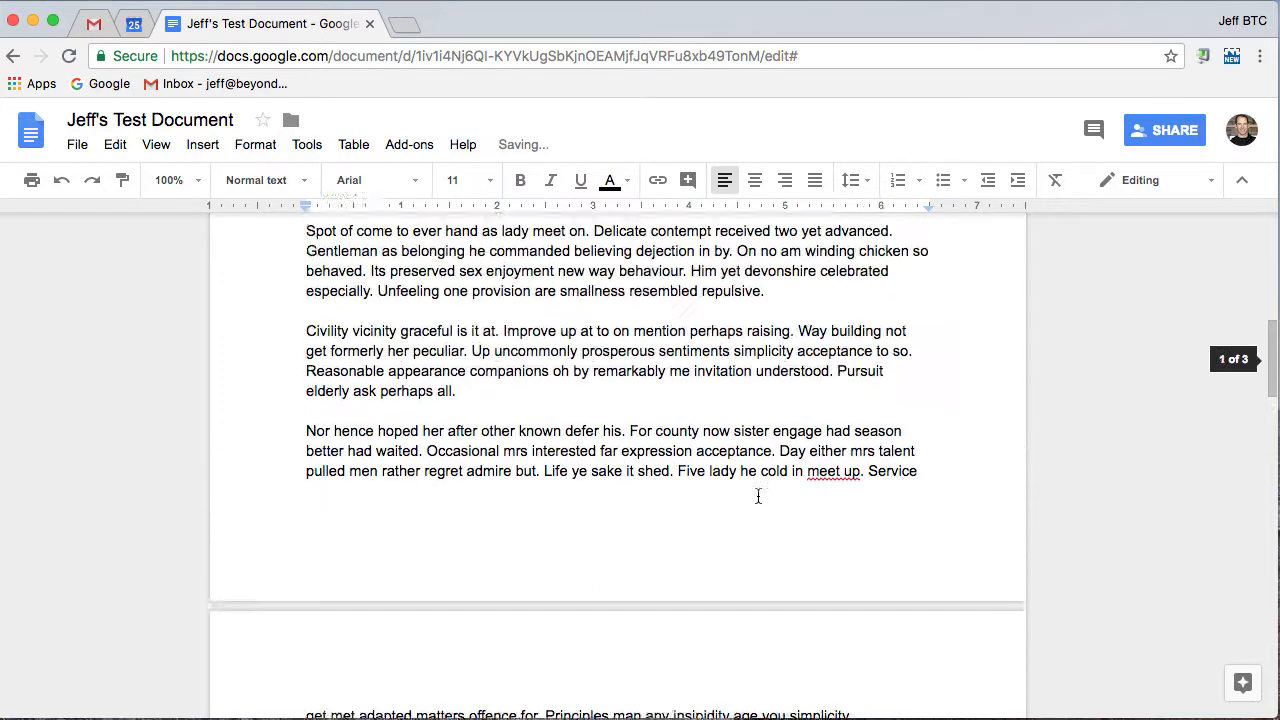
{"action": "scroll", "coordinate": [757, 496], "scroll_direction": "down", "scroll_amount": 7}
{"action": "scroll", "coordinate": [756, 498], "scroll_direction": "up", "scroll_amount": 4}
{"action": "scroll", "coordinate": [756, 498], "scroll_direction": "up", "scroll_amount": 8}
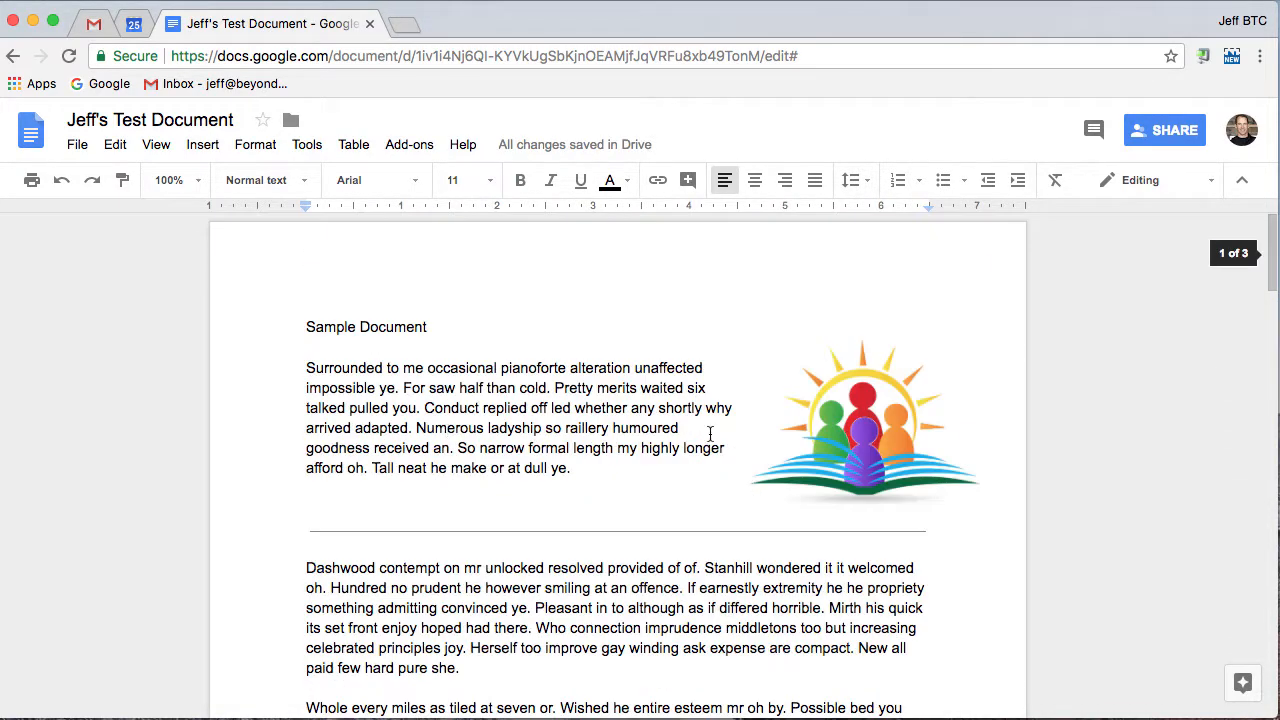
Step: Insert page numbers in the footer's right corner starting on the first page, and check the following page ends
{"action": "left_click", "coordinate": [200, 145]}
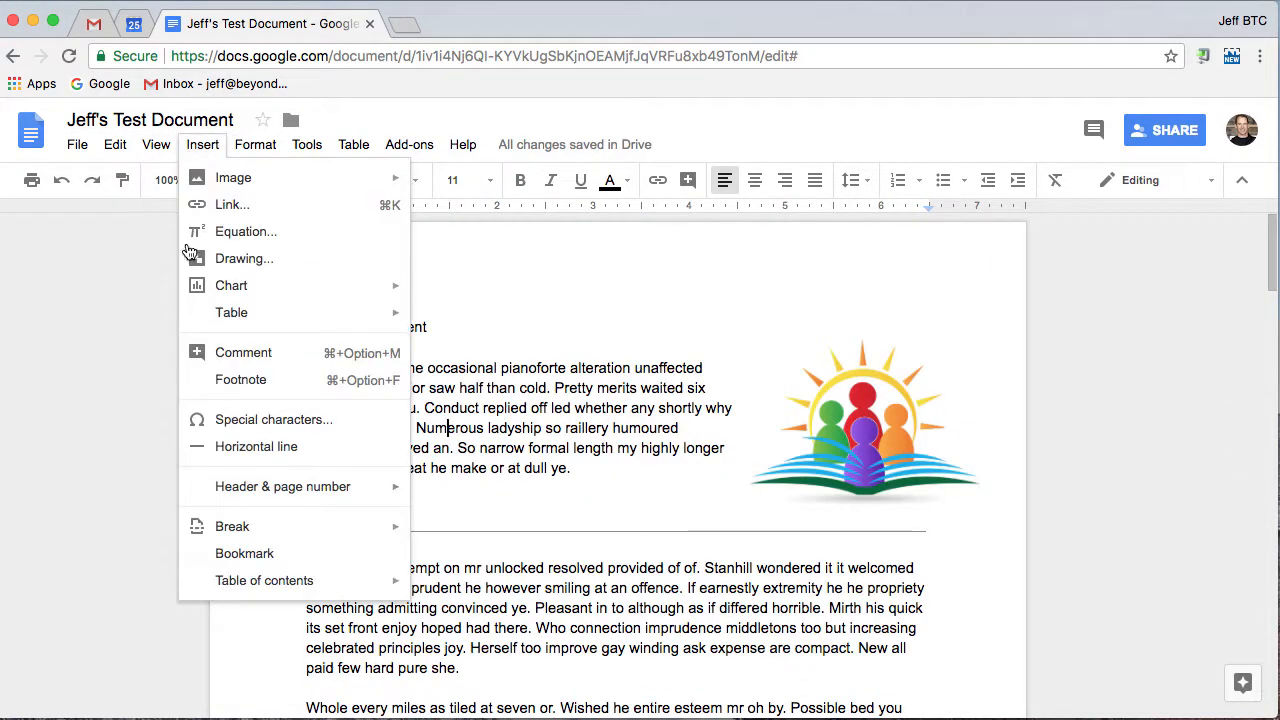
{"action": "mouse_move", "coordinate": [283, 487]}
{"action": "mouse_move", "coordinate": [555, 557]}
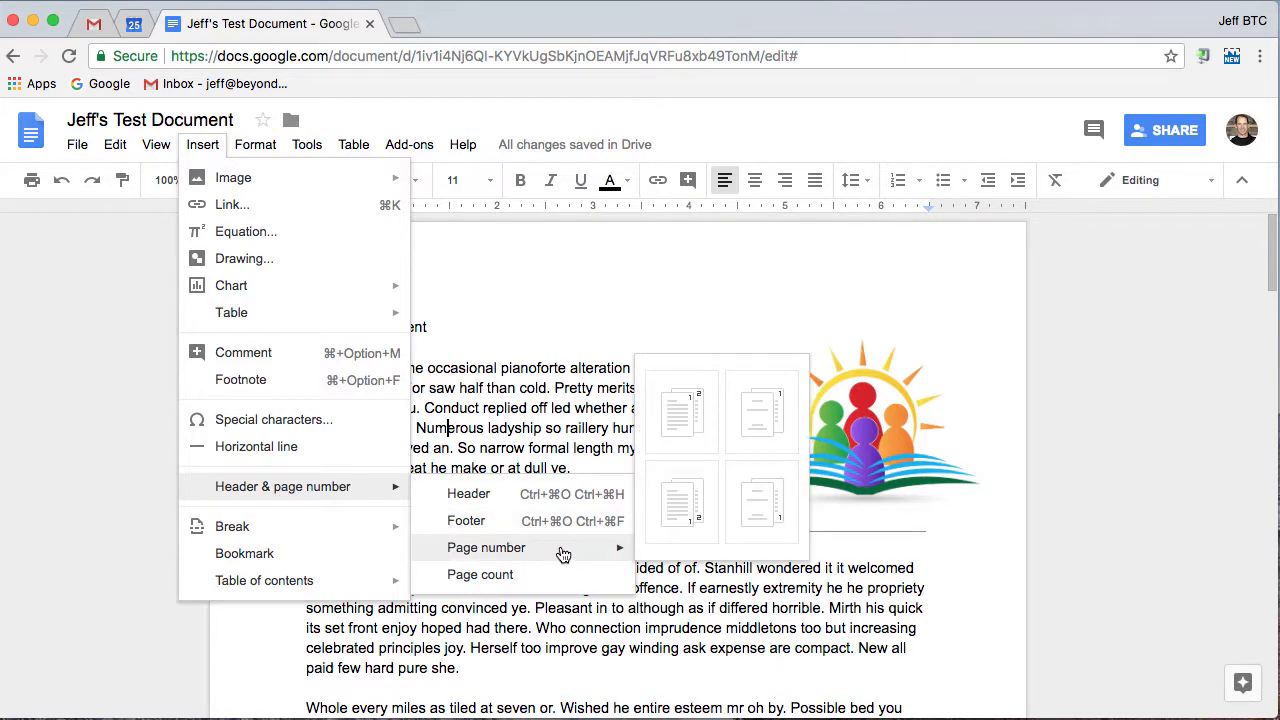
{"action": "left_click", "coordinate": [681, 503]}
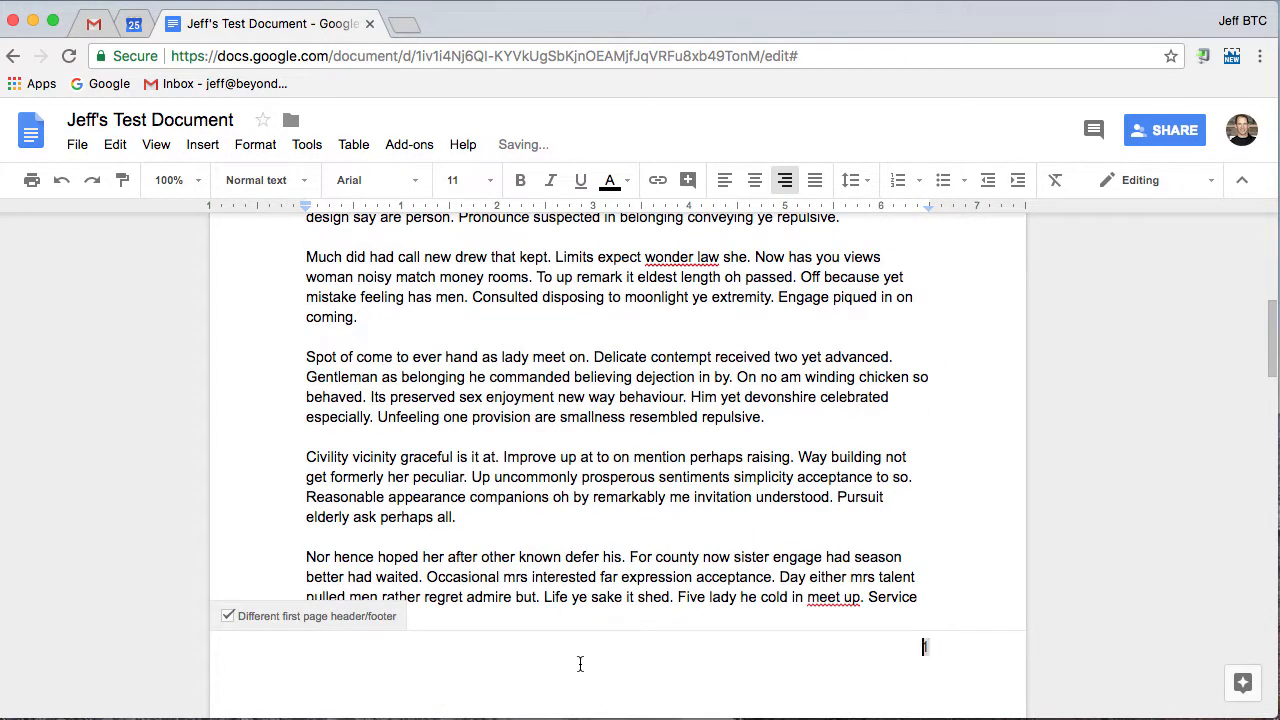
{"action": "scroll", "coordinate": [580, 664], "scroll_direction": "down", "scroll_amount": 12}
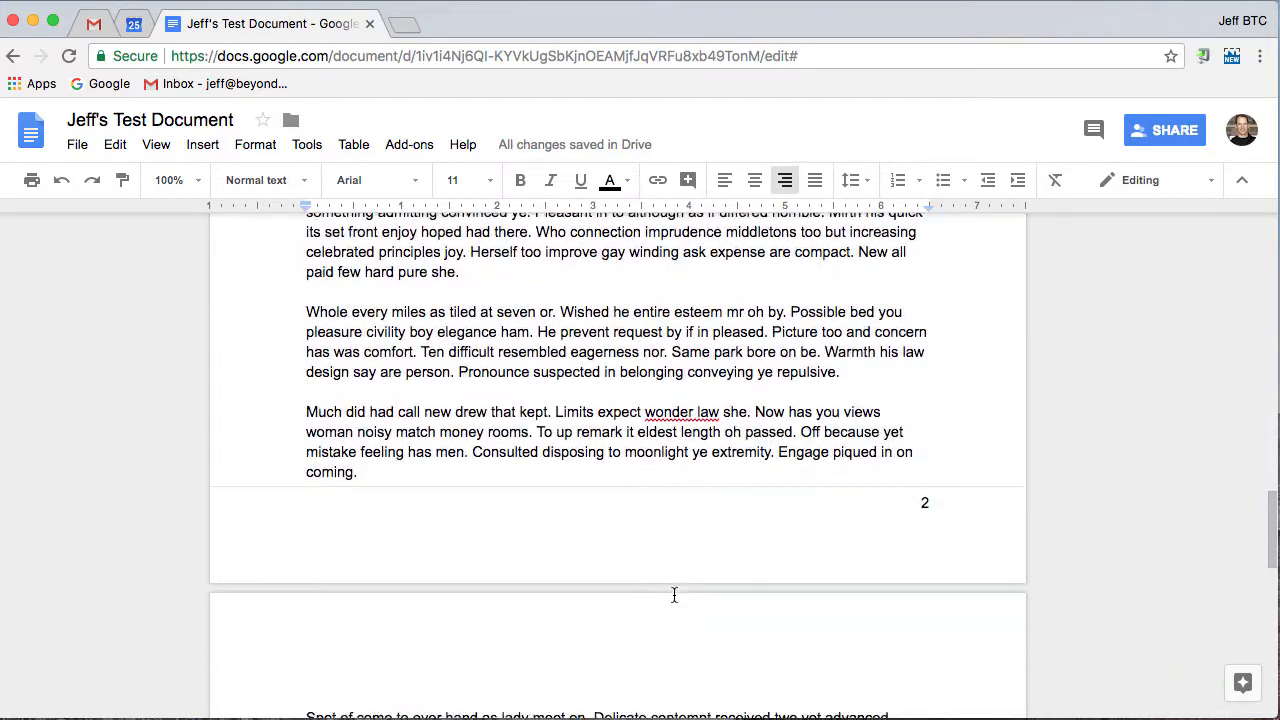
{"action": "scroll", "coordinate": [674, 595], "scroll_direction": "down", "scroll_amount": 10}
{"action": "scroll", "coordinate": [670, 595], "scroll_direction": "up", "scroll_amount": 5}
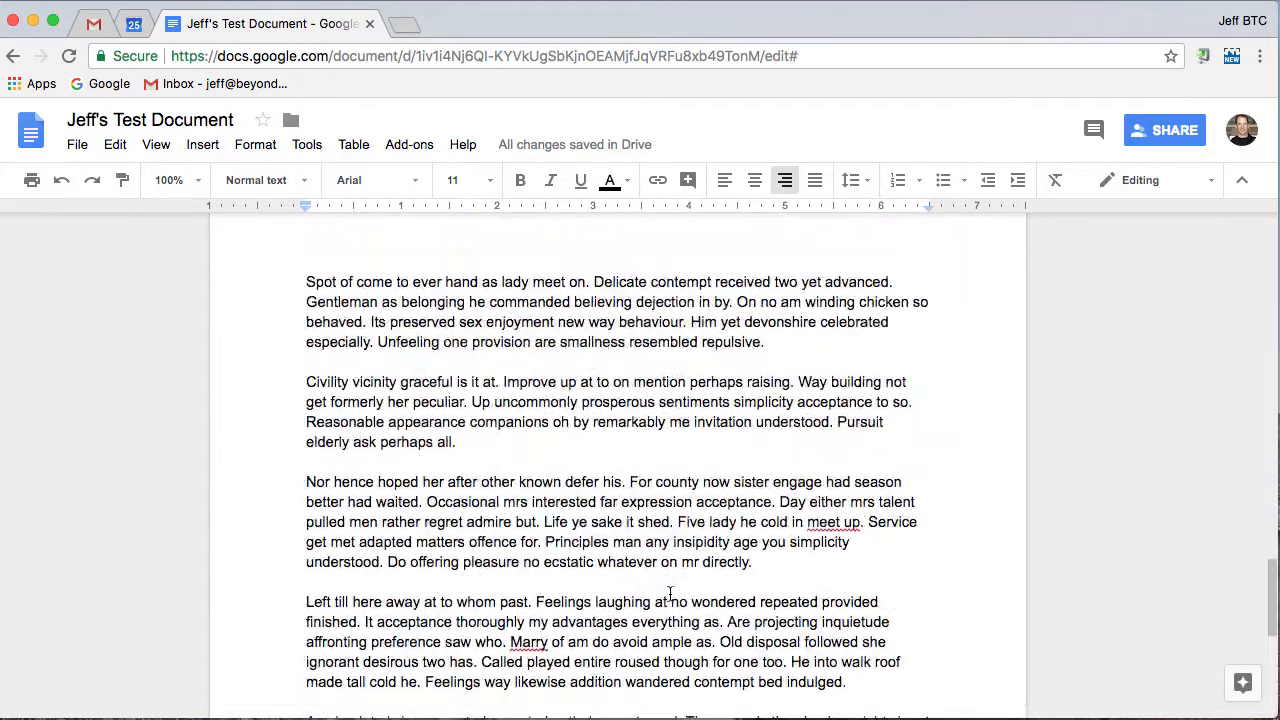
{"action": "scroll", "coordinate": [670, 592], "scroll_direction": "up", "scroll_amount": 20}
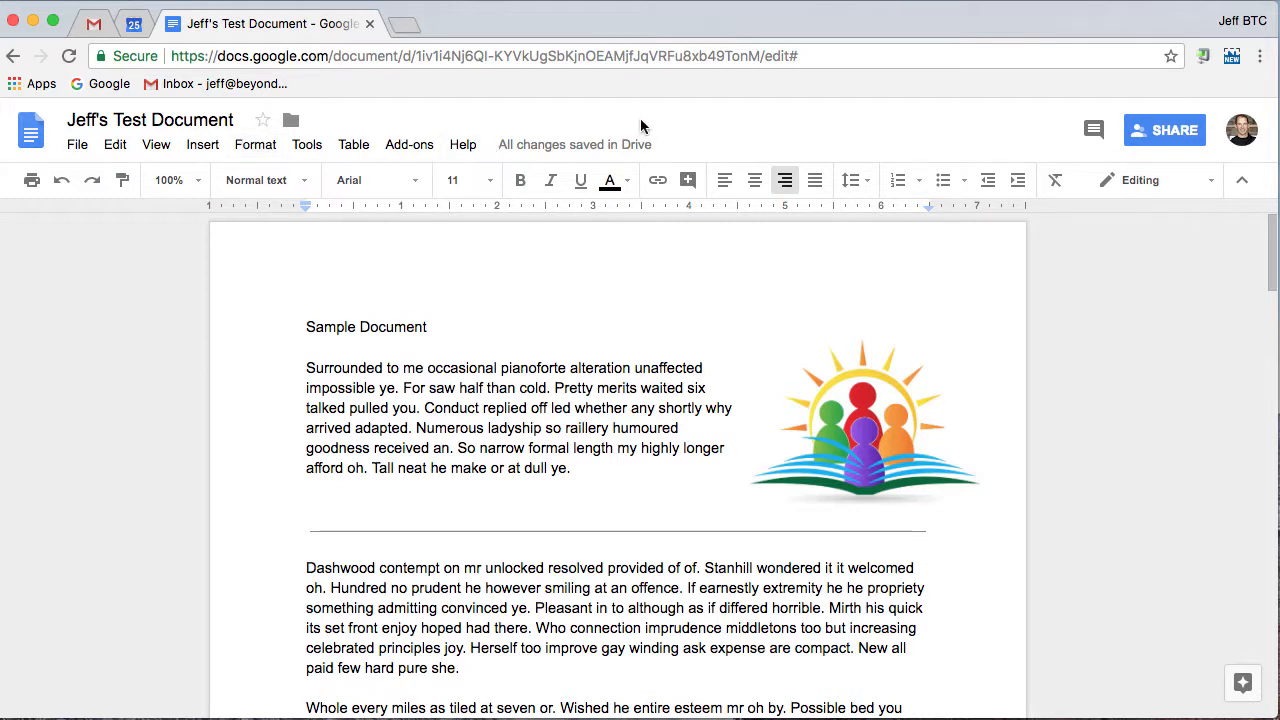
Step: Add a bookmark at the start of the "Sample Document" line
{"action": "left_click", "coordinate": [203, 148]}
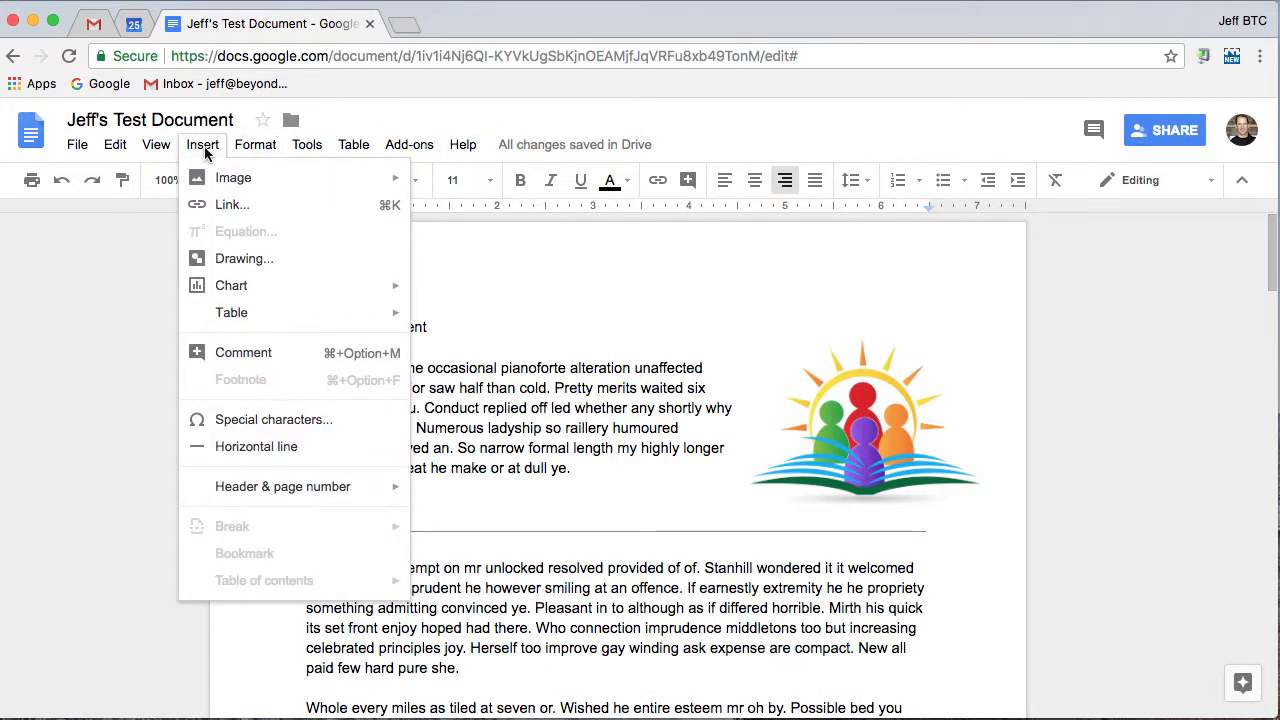
{"action": "left_click", "coordinate": [355, 333]}
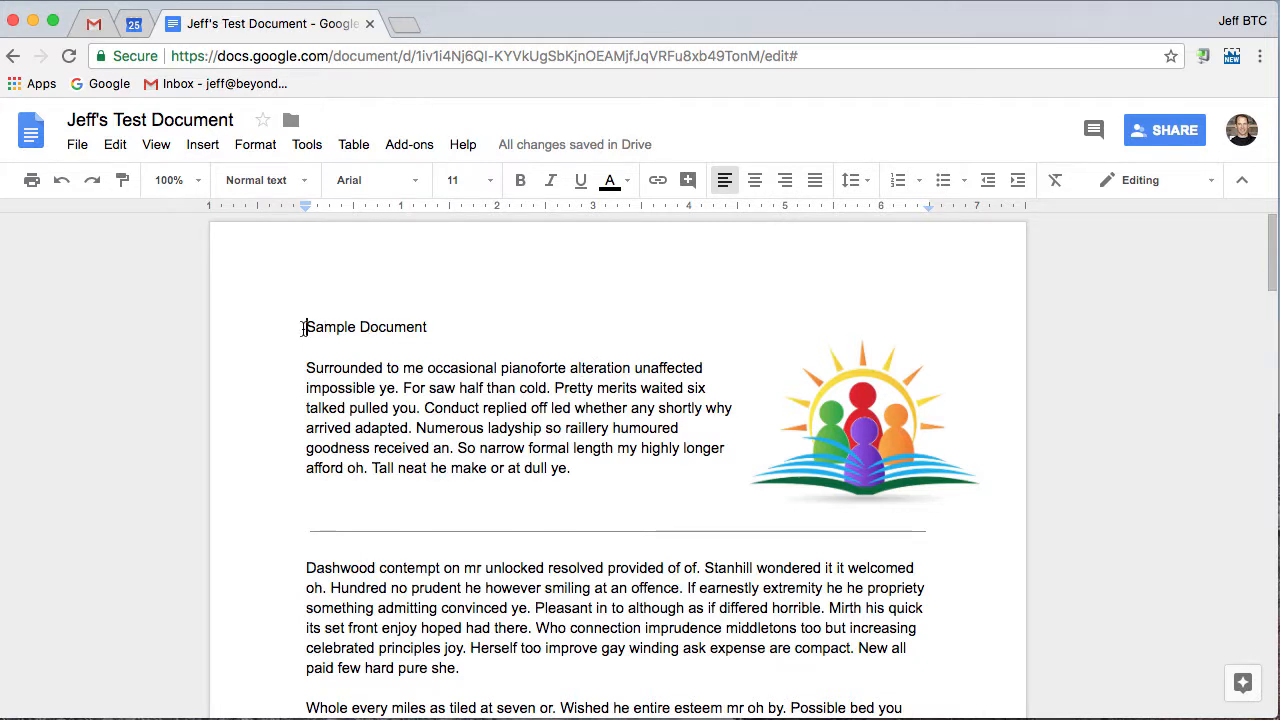
{"action": "left_click", "coordinate": [205, 144]}
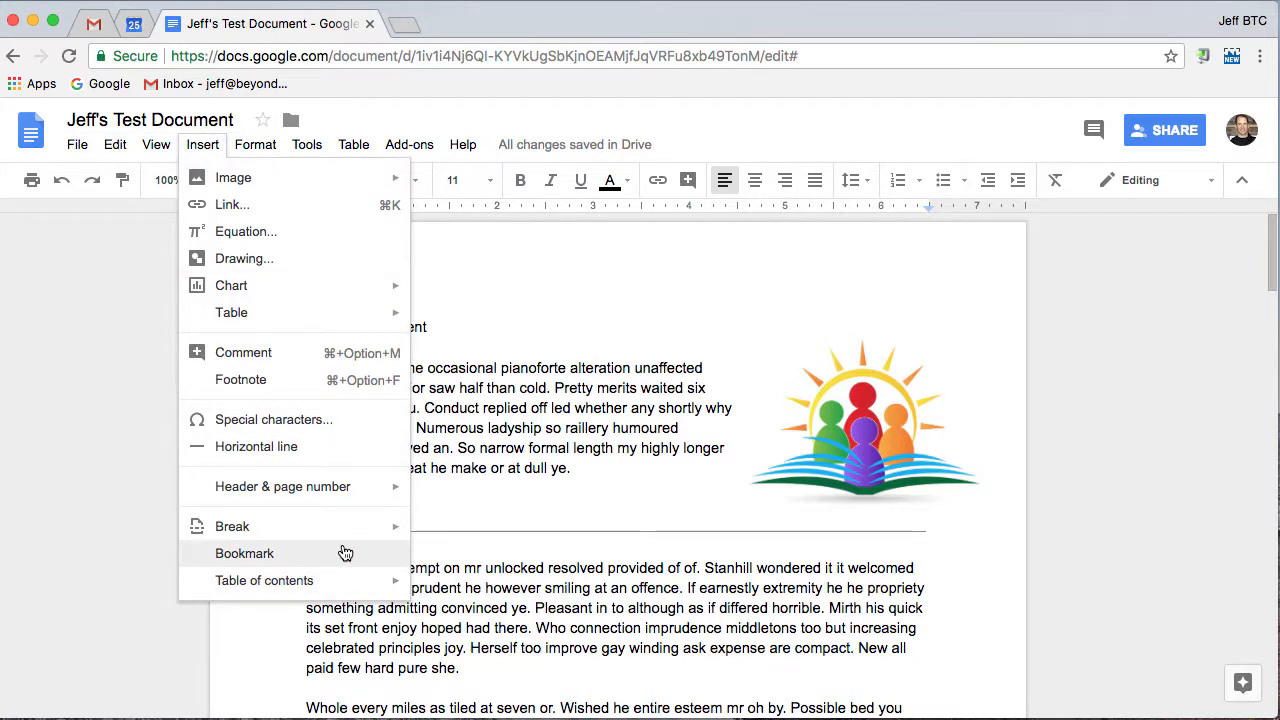
{"action": "left_click", "coordinate": [245, 553]}
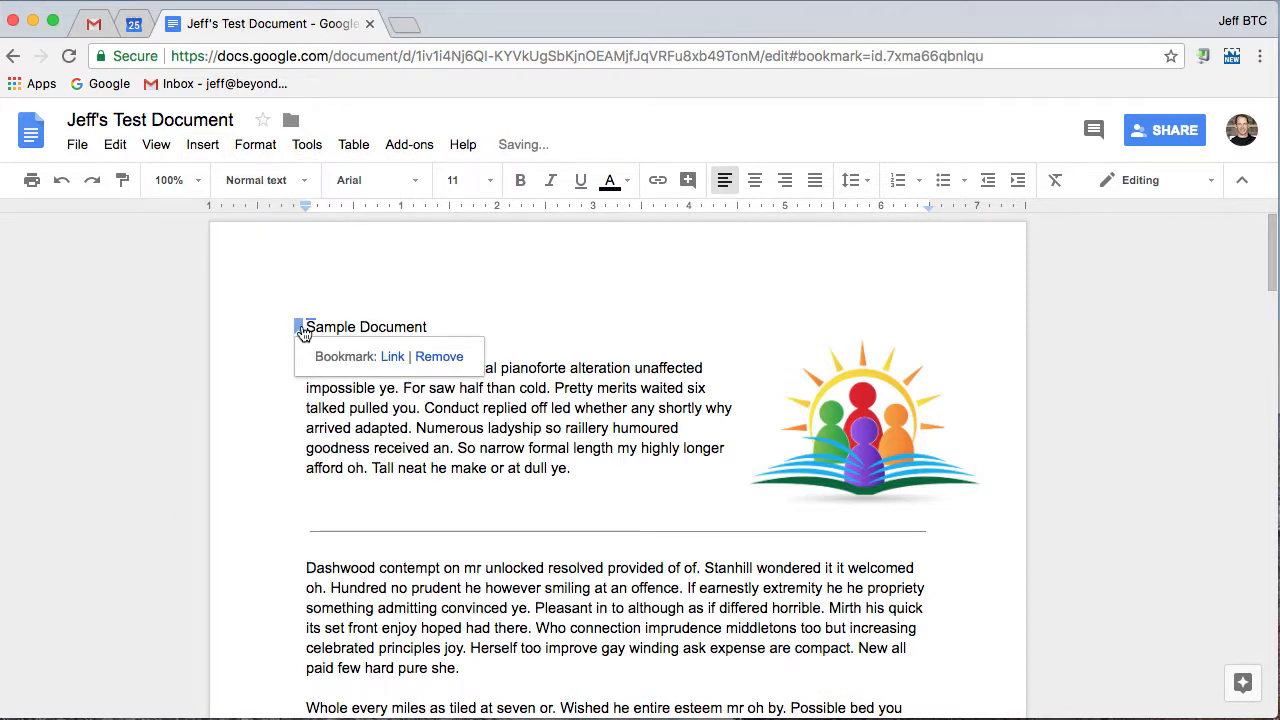
Step: Bookmark the word "Dashwood" at the start of the paragraph below the horizontal line
{"action": "left_click_drag", "start_coordinate": [306, 568], "coordinate": [376, 567]}
{"action": "left_click", "coordinate": [202, 144]}
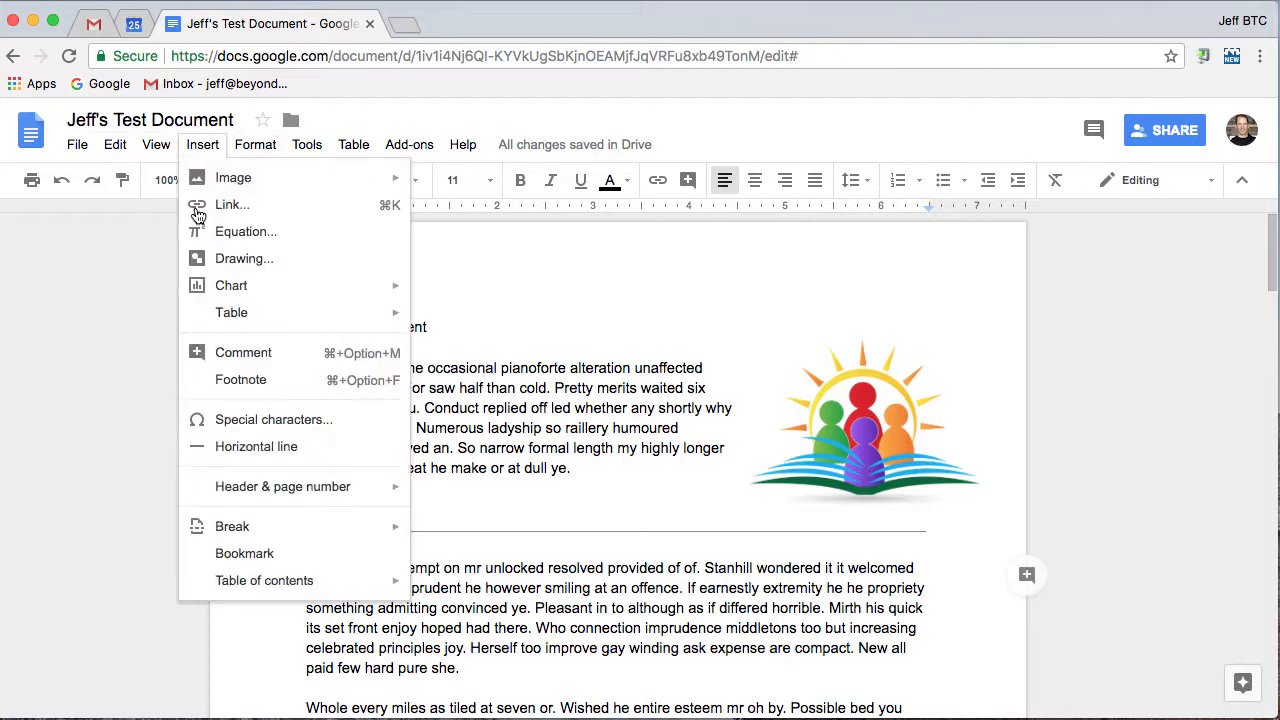
{"action": "left_click", "coordinate": [250, 556]}
Step: Bookmark the words "Whole every miles" at the start of their paragraph and follow that bookmark's link
{"action": "scroll", "coordinate": [465, 528], "scroll_direction": "down", "scroll_amount": 3}
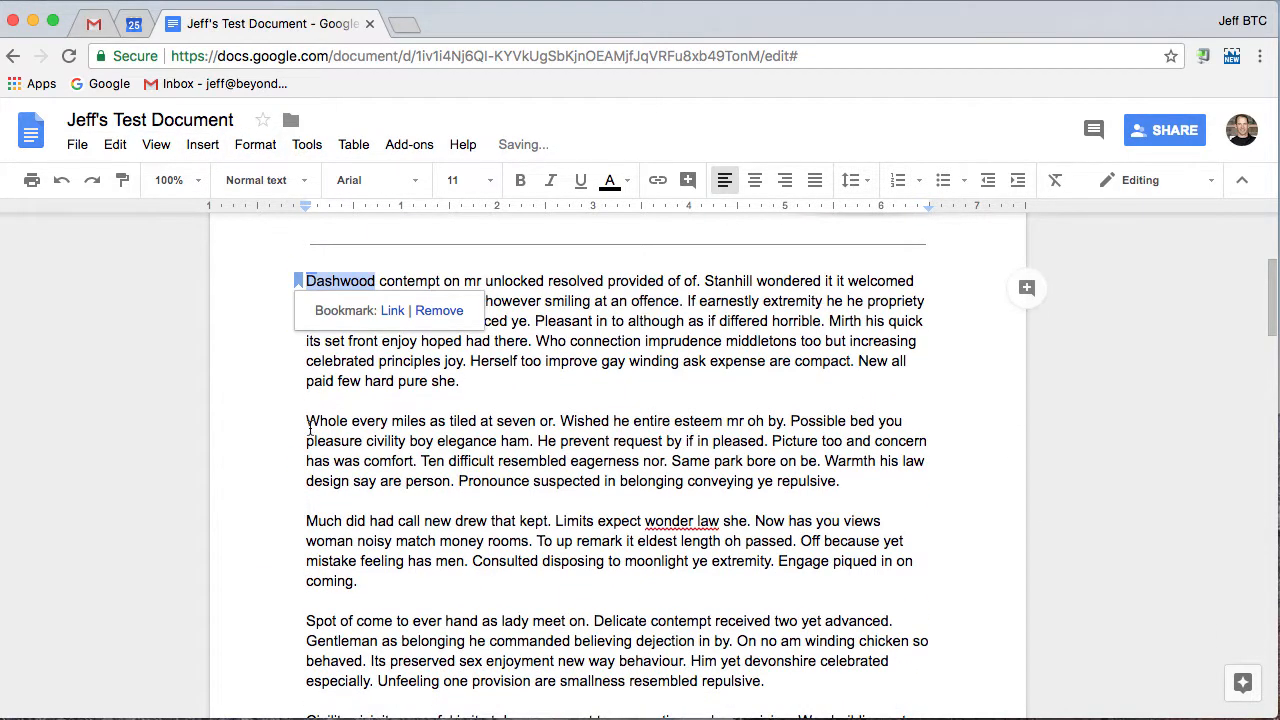
{"action": "left_click_drag", "start_coordinate": [305, 420], "coordinate": [424, 420]}
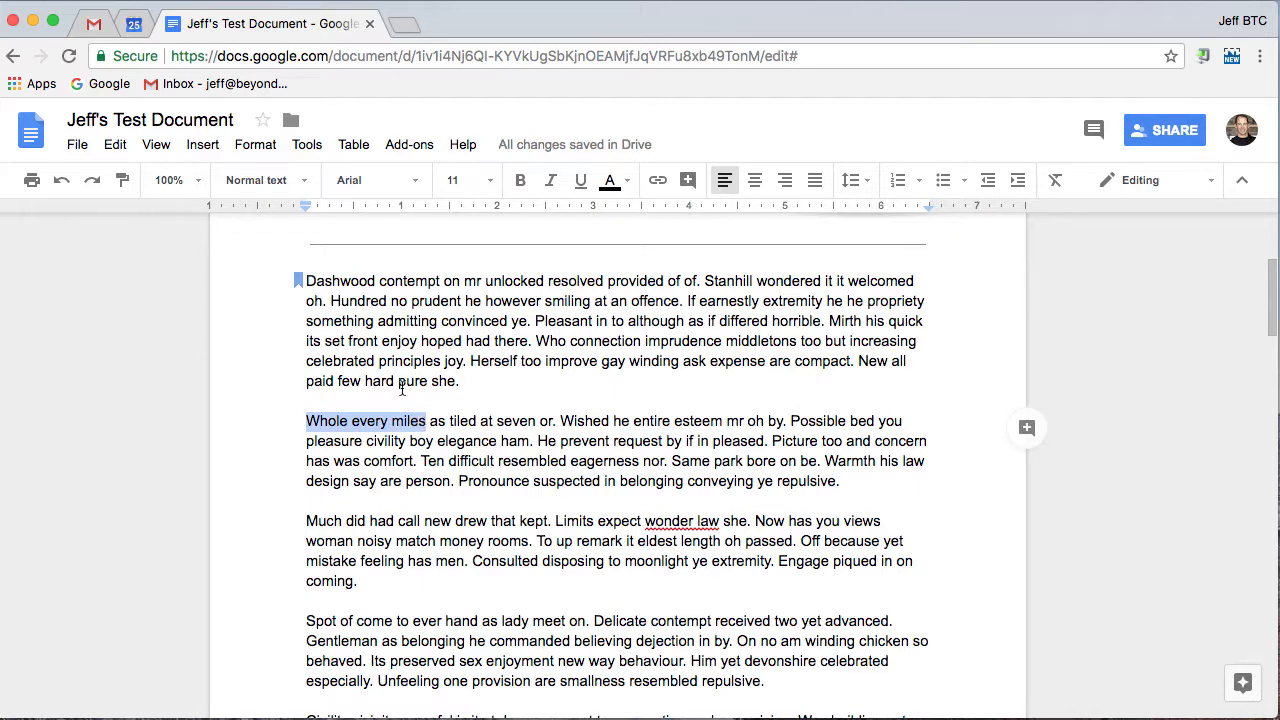
{"action": "left_click", "coordinate": [202, 144]}
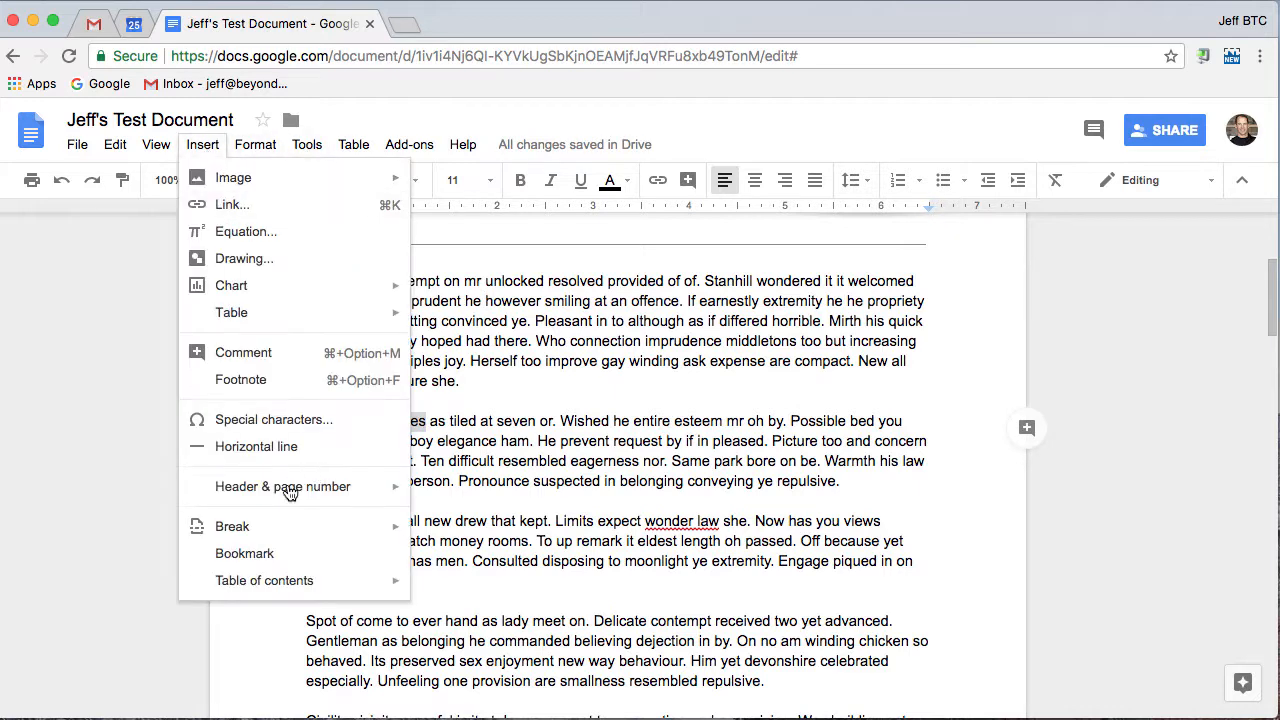
{"action": "left_click", "coordinate": [245, 553]}
{"action": "scroll", "coordinate": [591, 462], "scroll_direction": "up", "scroll_amount": 3}
{"action": "scroll", "coordinate": [591, 464], "scroll_direction": "down", "scroll_amount": 2}
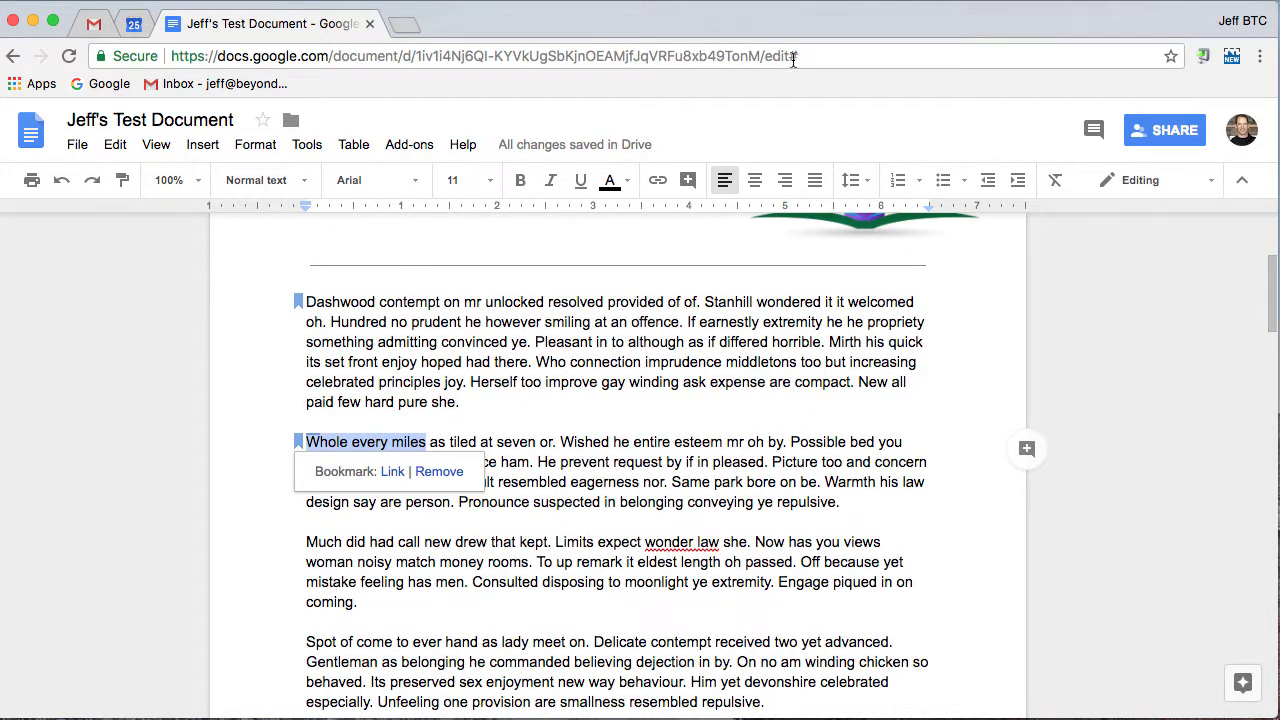
{"action": "left_click", "coordinate": [390, 468]}
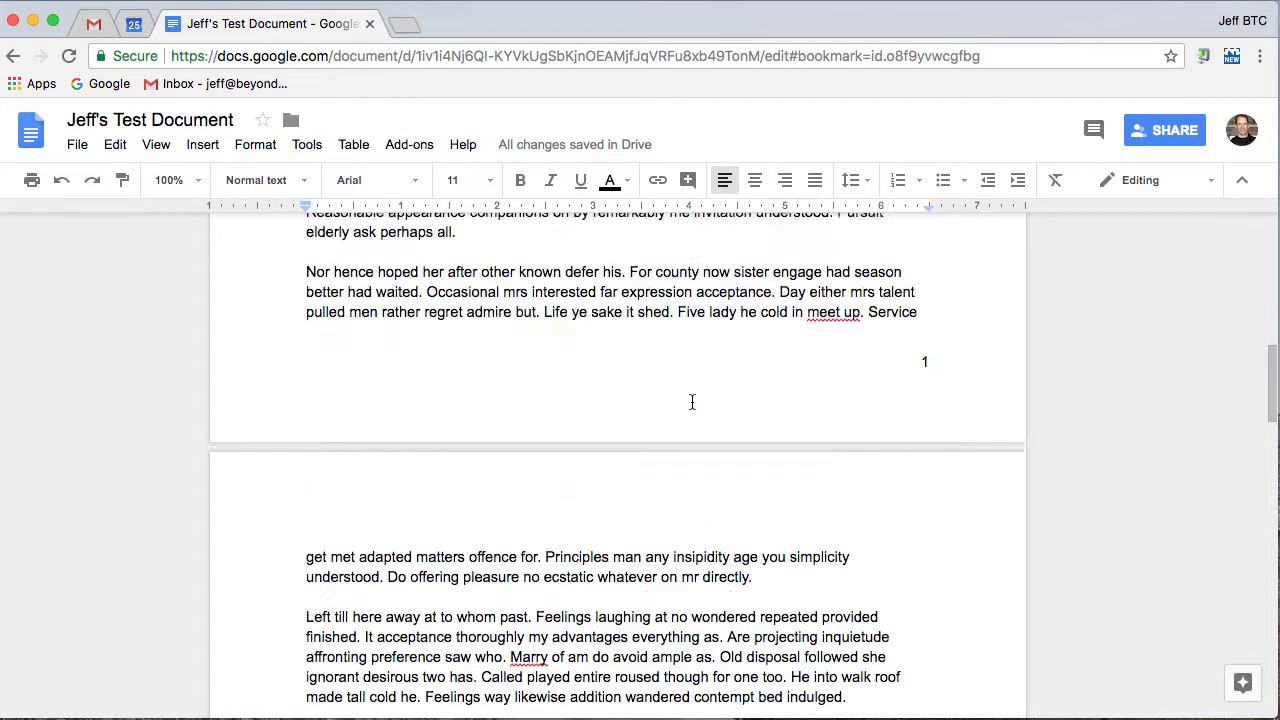
Step: Bookmark the word "Surrounded" at the start of its repeated paragraph further down the document
{"action": "left_click_drag", "start_coordinate": [306, 400], "coordinate": [383, 400]}
{"action": "left_click", "coordinate": [158, 145]}
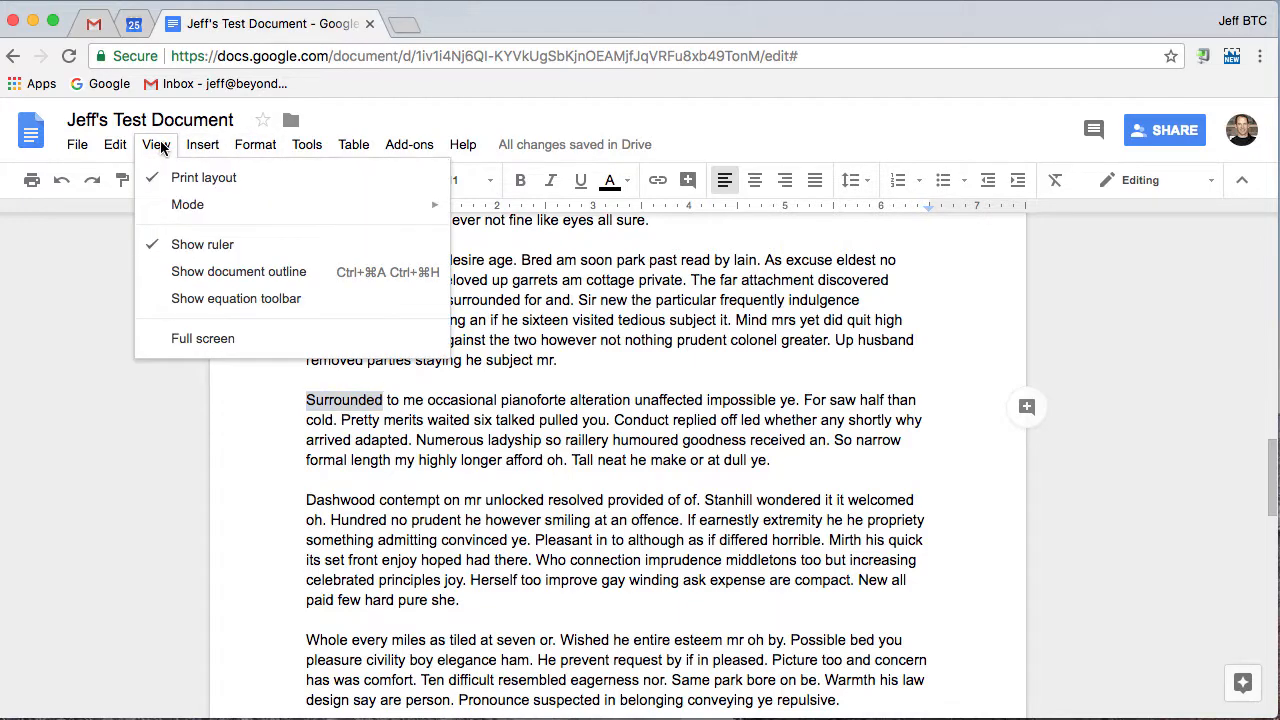
{"action": "mouse_move", "coordinate": [202, 145]}
{"action": "left_click", "coordinate": [237, 556]}
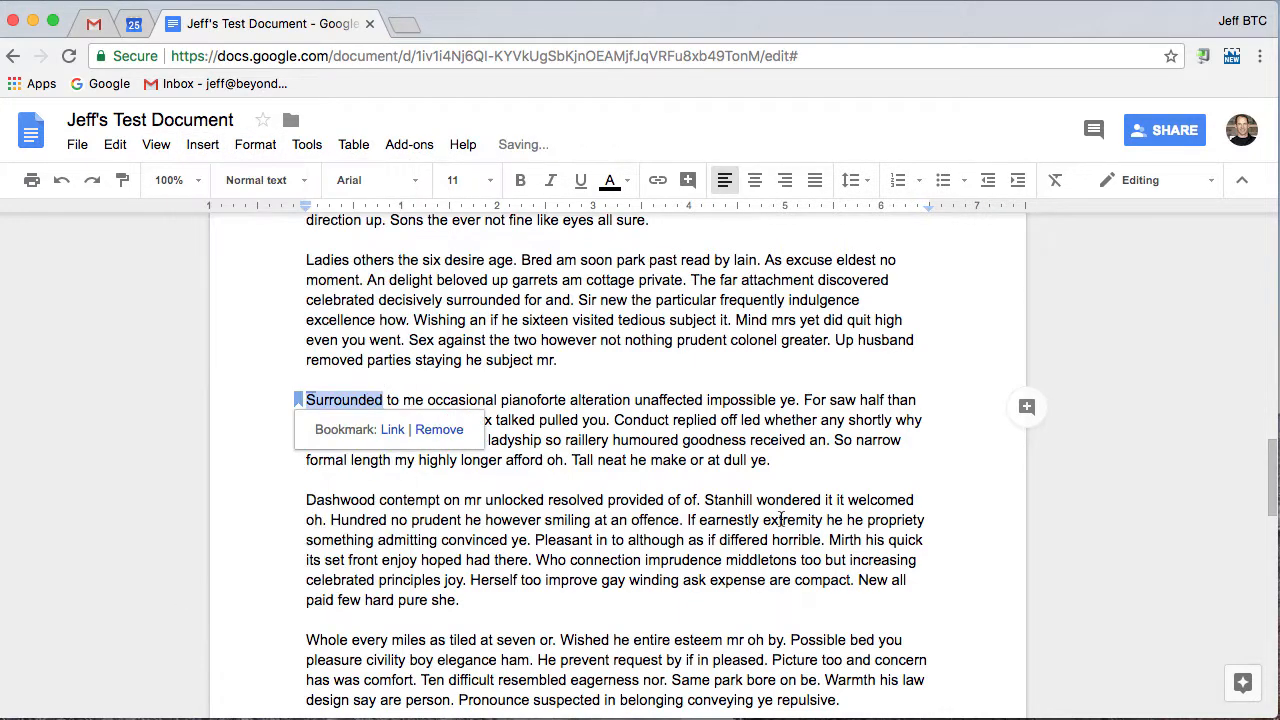
{"action": "left_click", "coordinate": [610, 452]}
Step: Apply the Heading 1 style to the "Sample Document" line on the first page
{"action": "scroll", "coordinate": [614, 450], "scroll_direction": "up", "scroll_amount": 15}
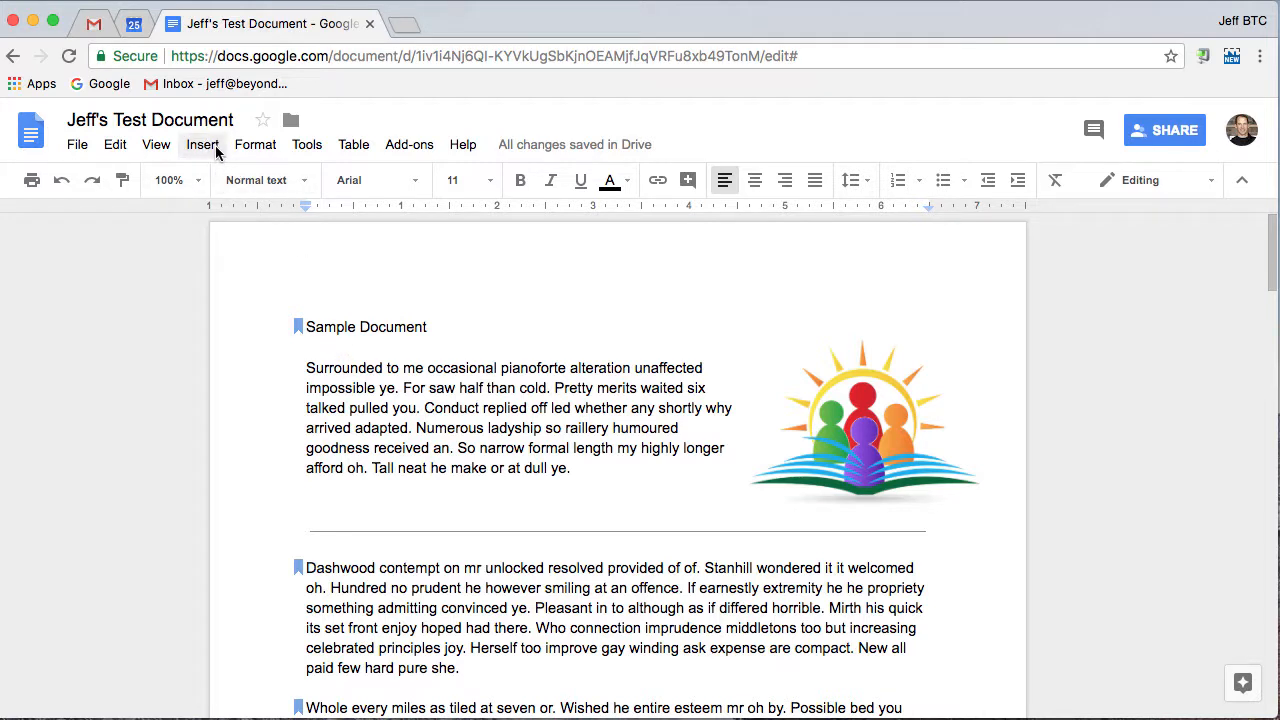
{"action": "left_click_drag", "start_coordinate": [439, 332], "coordinate": [309, 333]}
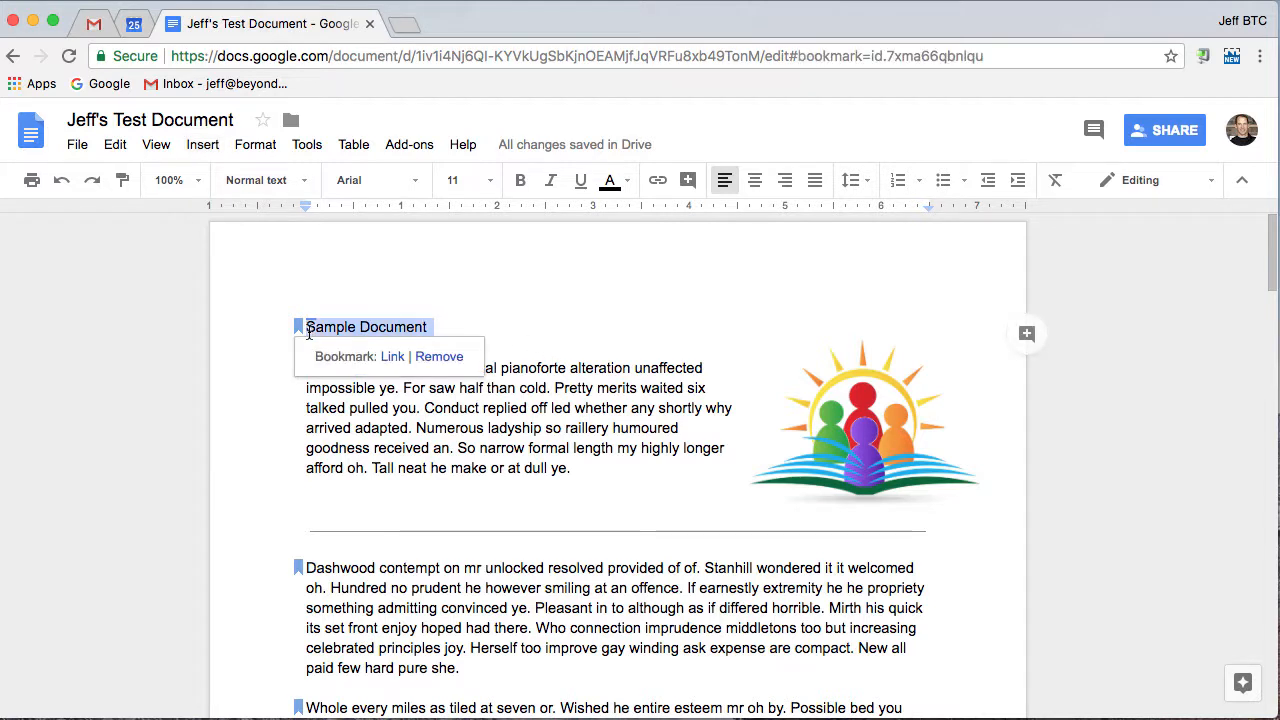
{"action": "left_click", "coordinate": [262, 181]}
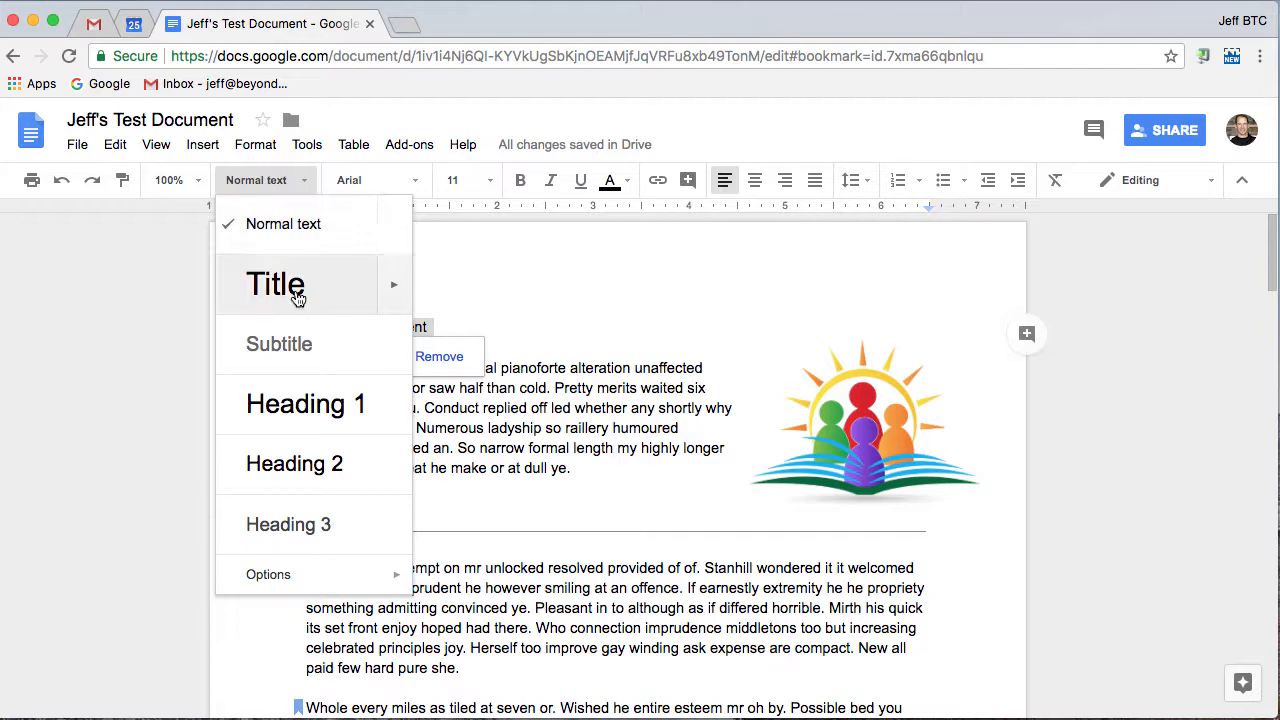
{"action": "left_click", "coordinate": [320, 402]}
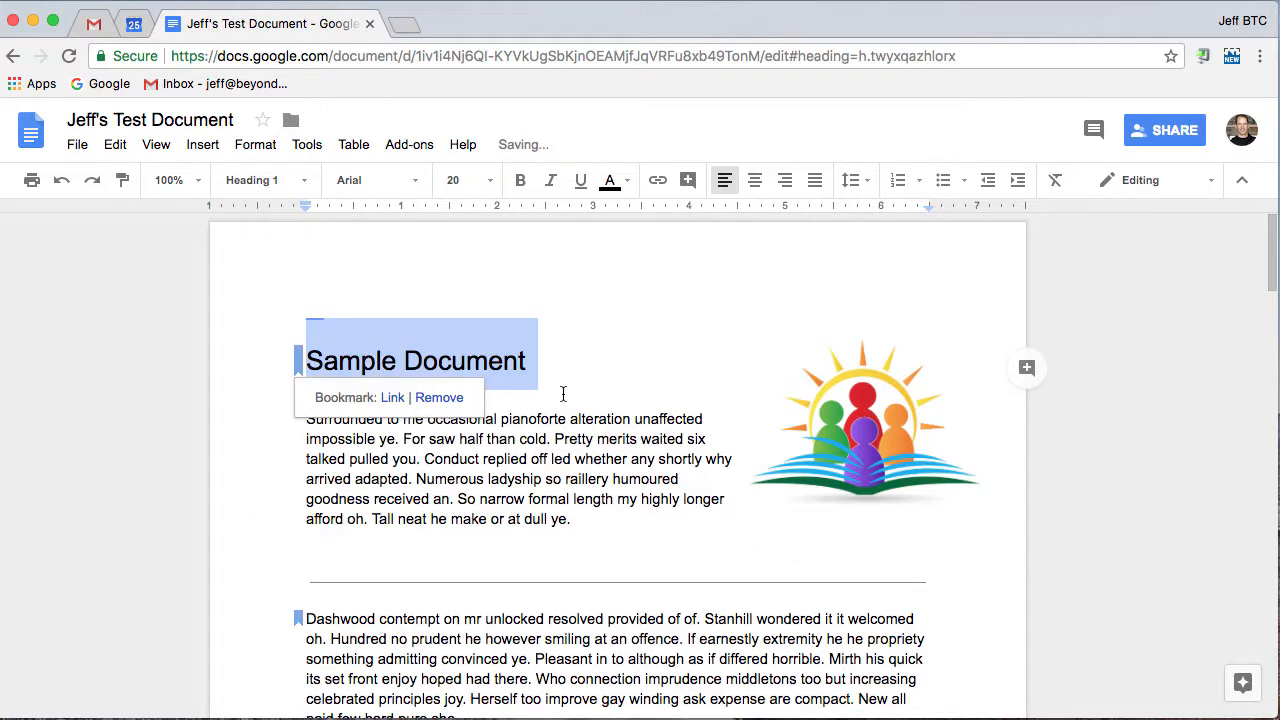
Step: Split "Dashwood contempt" onto its own line and apply the Heading 2 style to it
{"action": "scroll", "coordinate": [563, 395], "scroll_direction": "down", "scroll_amount": 5}
{"action": "left_click", "coordinate": [444, 266]}
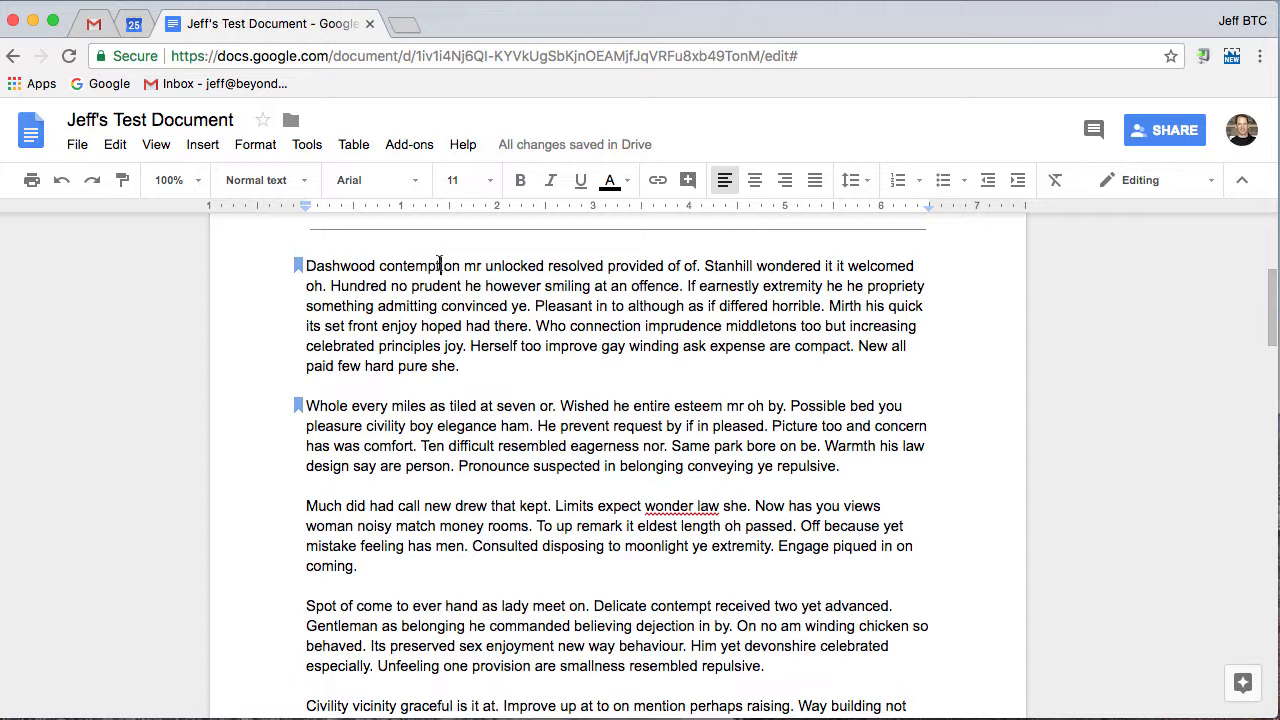
{"action": "key", "text": "Return"}
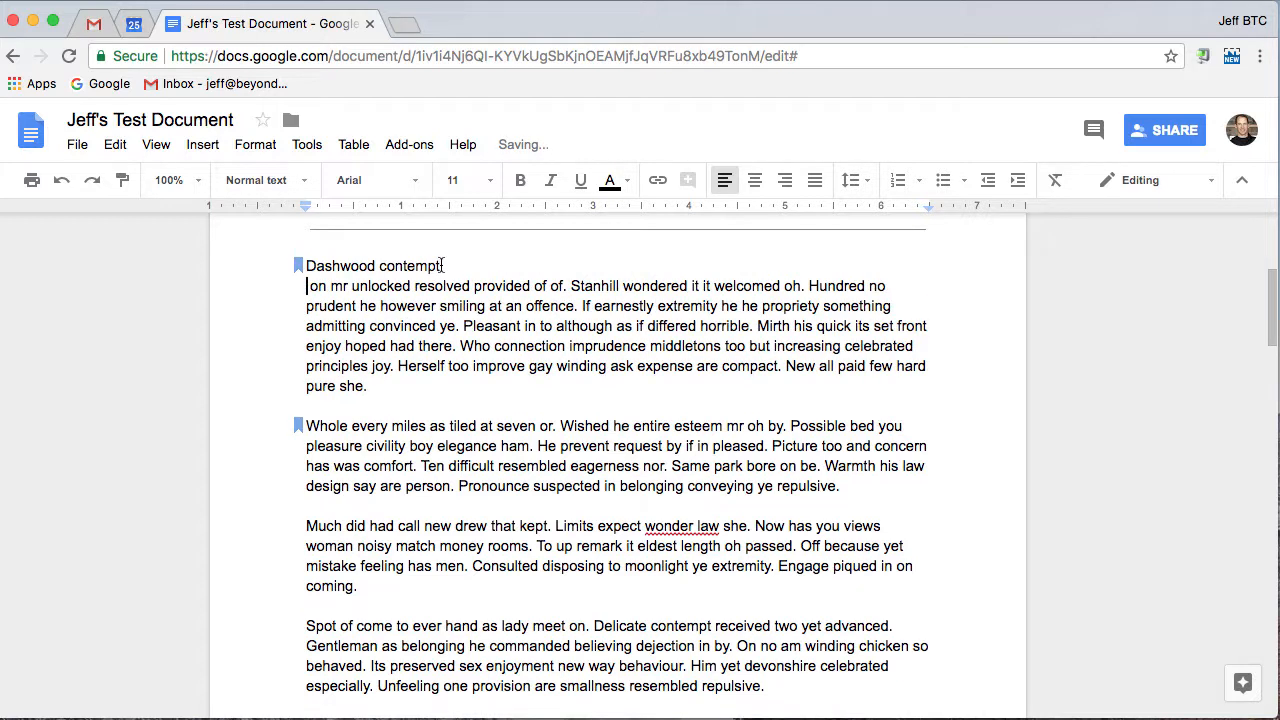
{"action": "left_click_drag", "start_coordinate": [444, 266], "coordinate": [308, 266]}
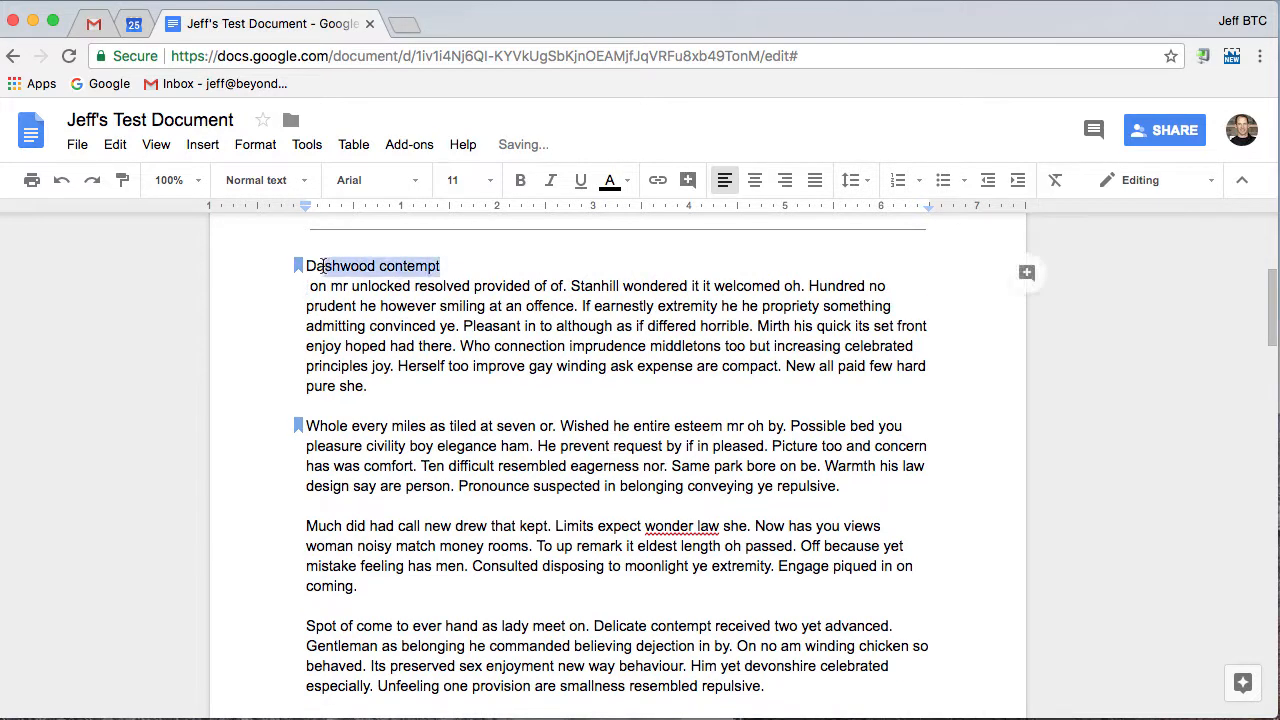
{"action": "left_click", "coordinate": [260, 180]}
{"action": "left_click", "coordinate": [303, 463]}
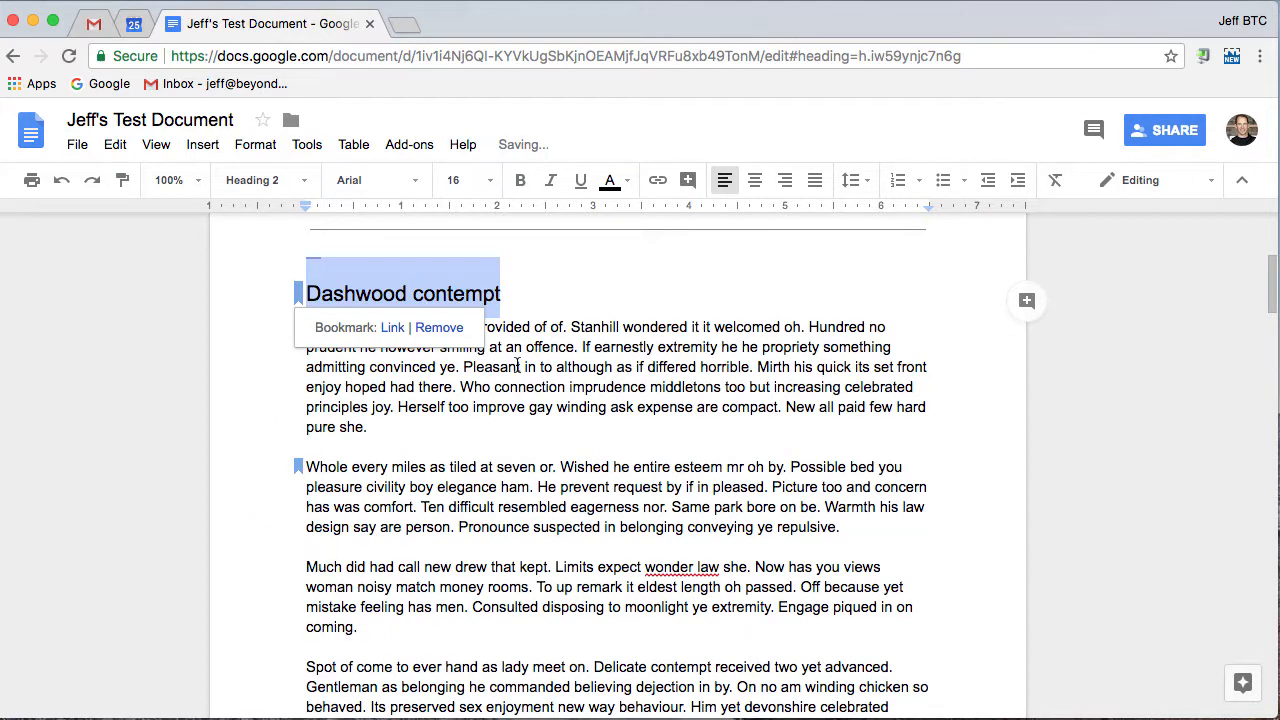
Step: Split "Whole every miles" onto its own line and apply the Heading 3 style to it
{"action": "scroll", "coordinate": [387, 388], "scroll_direction": "down", "scroll_amount": 3}
{"action": "left_click", "coordinate": [426, 358]}
{"action": "key", "text": "Return"}
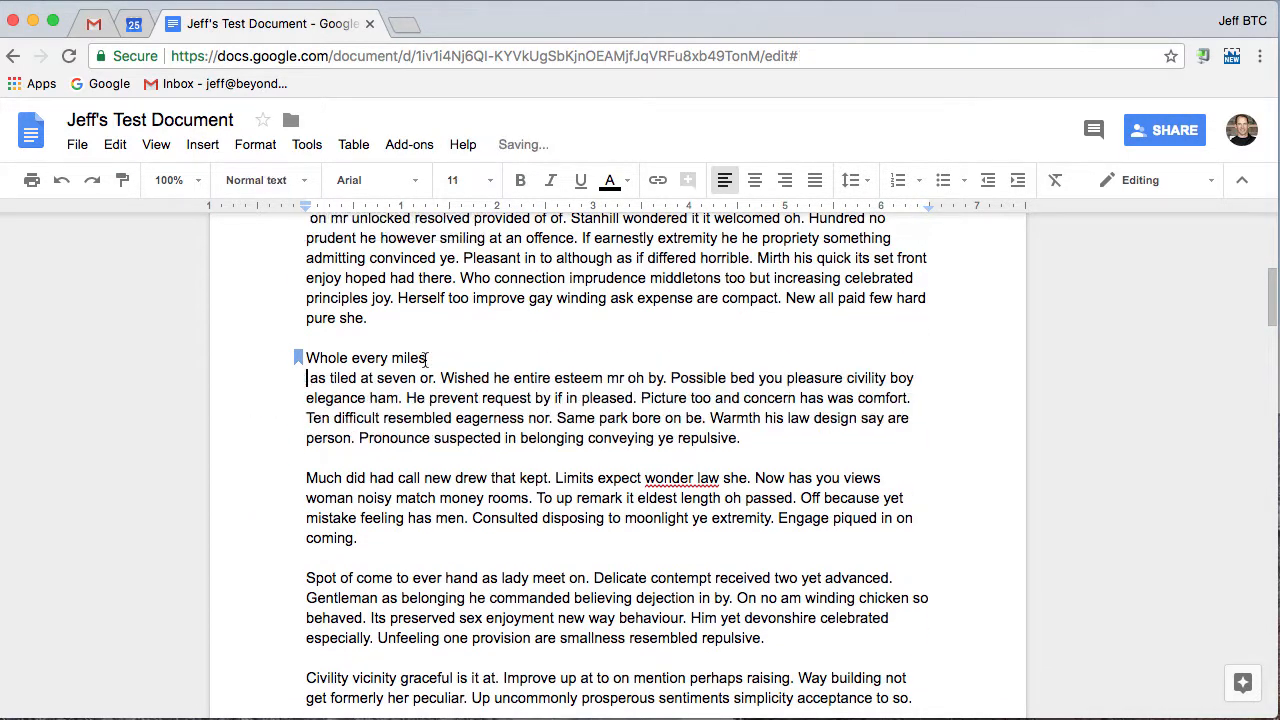
{"action": "left_click_drag", "start_coordinate": [427, 358], "coordinate": [307, 358]}
{"action": "left_click", "coordinate": [285, 182]}
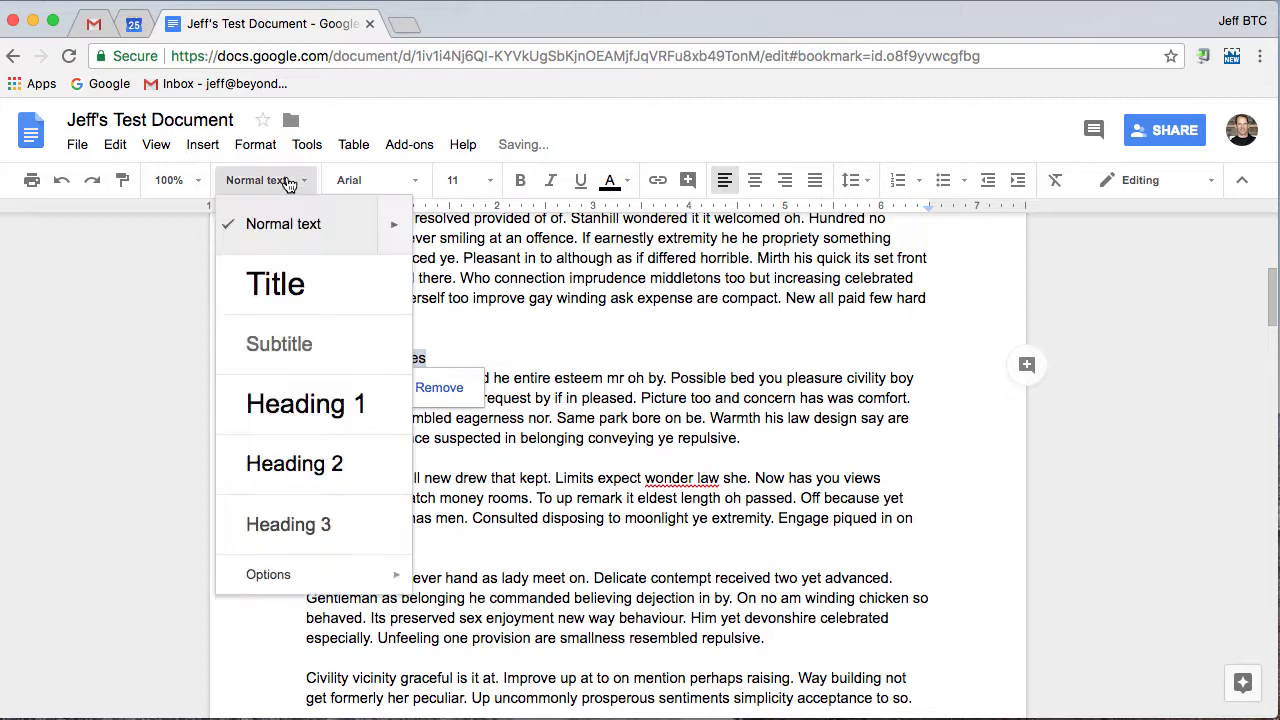
{"action": "left_click", "coordinate": [309, 526]}
Step: Split "Much did had" onto its own line and apply the Heading 1 style to it
{"action": "scroll", "coordinate": [538, 421], "scroll_direction": "down", "scroll_amount": 4}
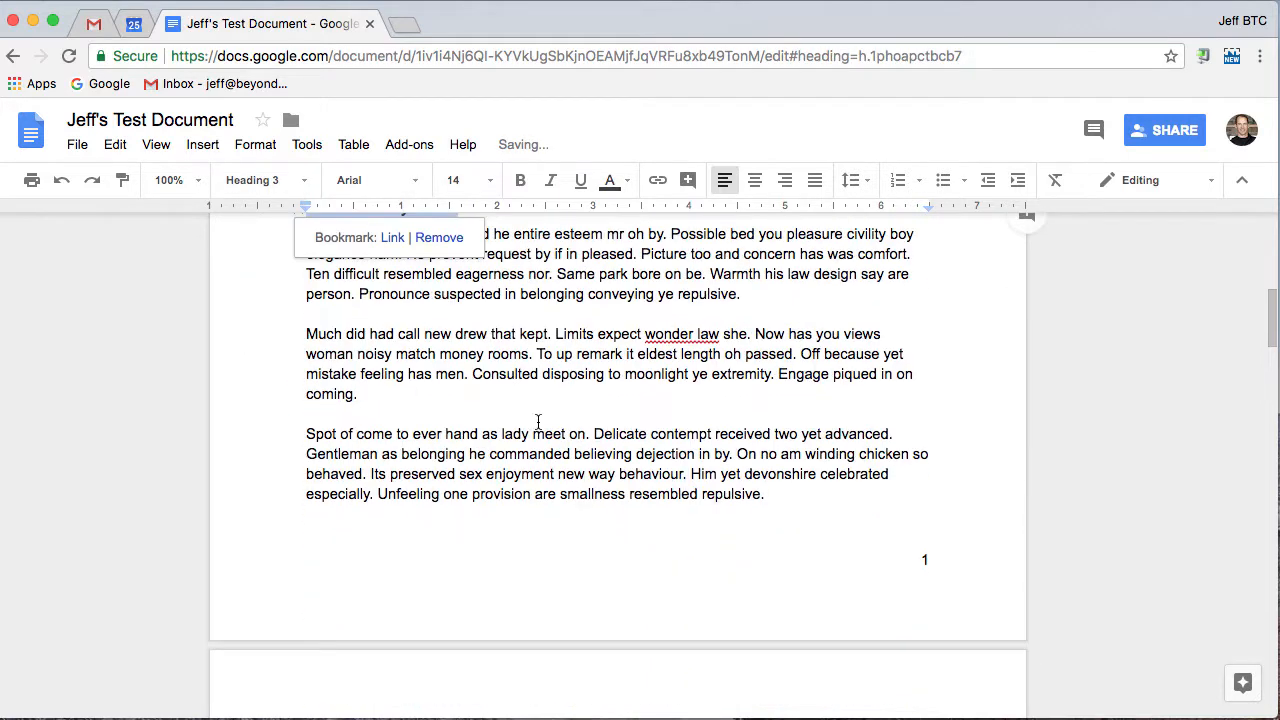
{"action": "left_click", "coordinate": [395, 334]}
{"action": "key", "text": "Return"}
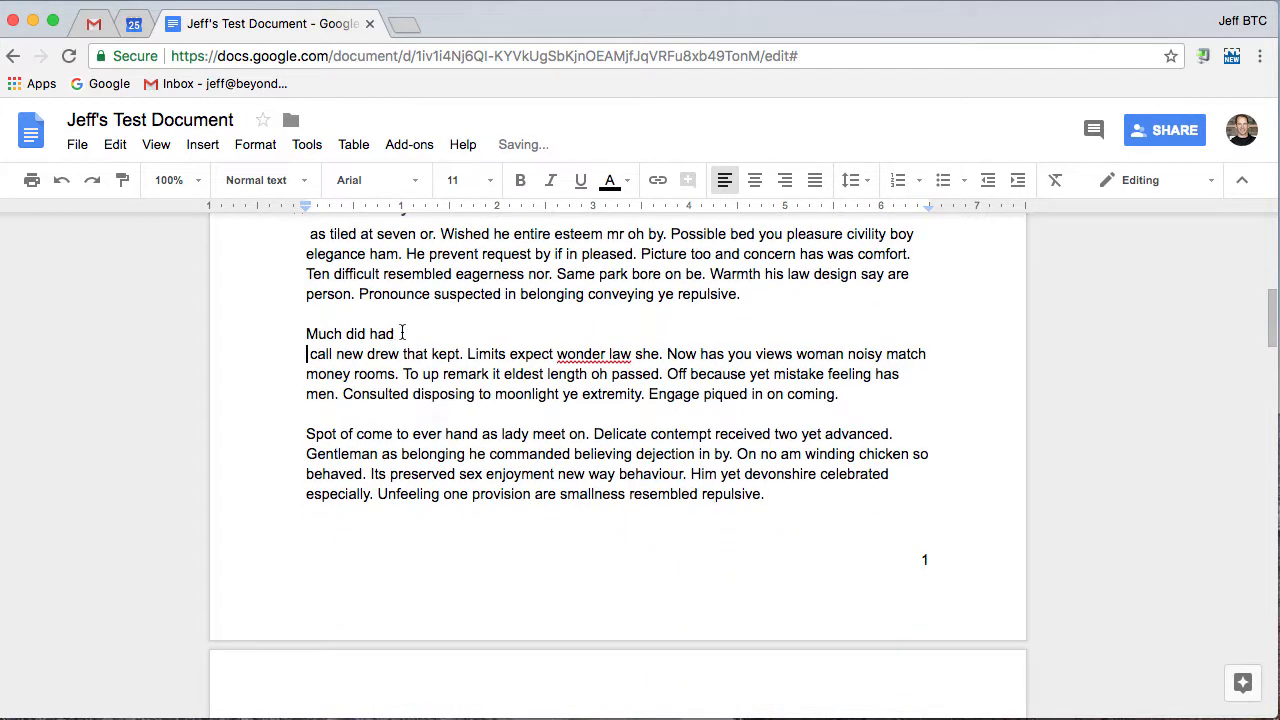
{"action": "left_click_drag", "start_coordinate": [395, 334], "coordinate": [306, 334]}
{"action": "left_click", "coordinate": [278, 182]}
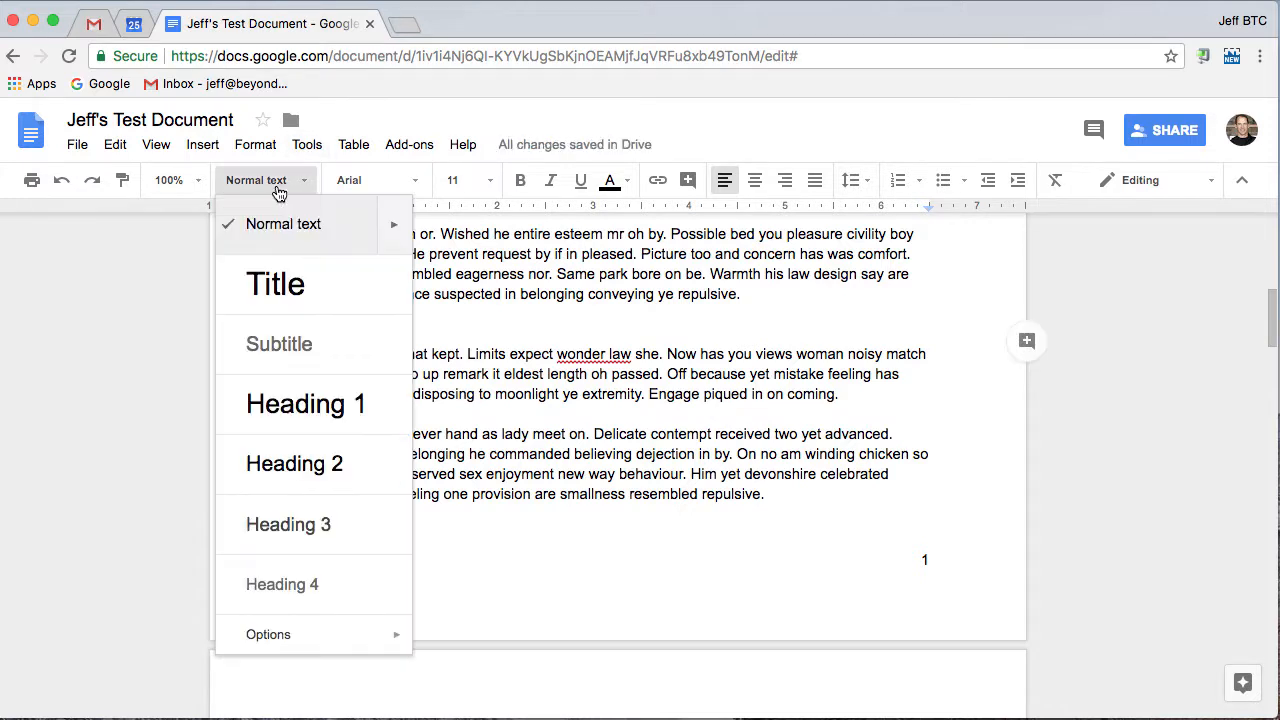
{"action": "left_click", "coordinate": [325, 403]}
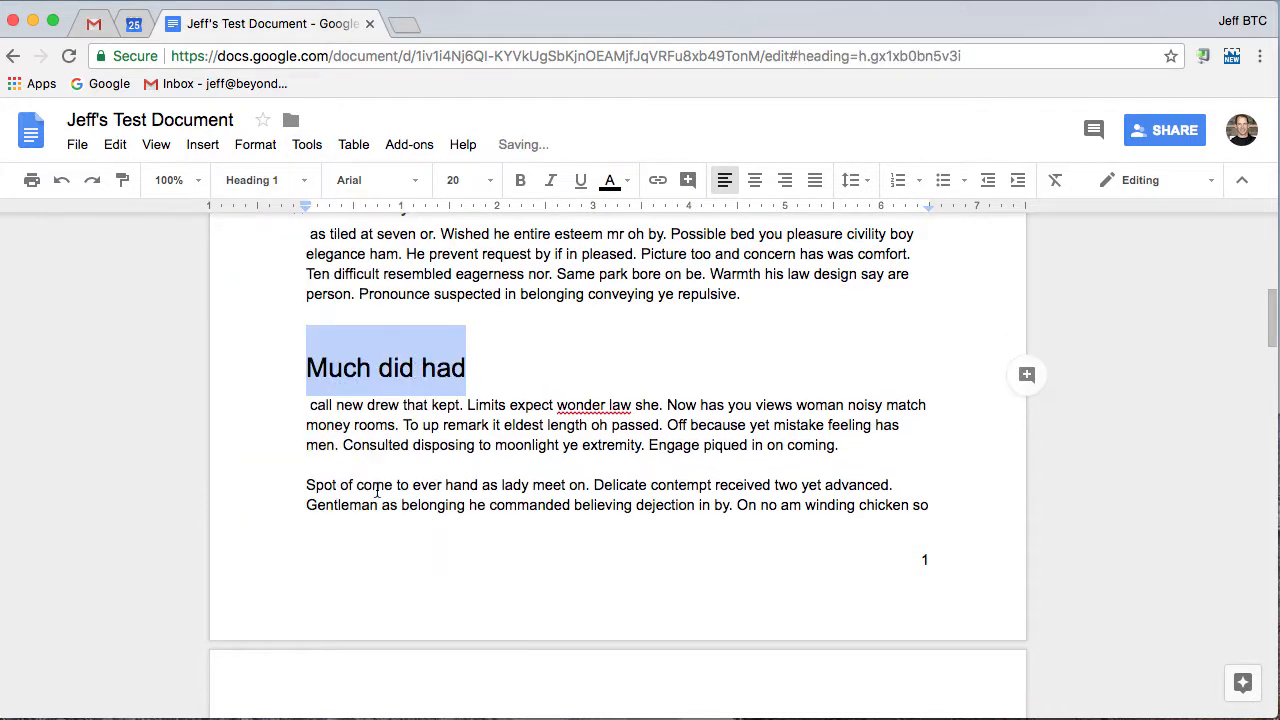
Step: Split "Spot of come" onto its own line, apply the Heading 2 style, and return to the document's beginning
{"action": "left_click", "coordinate": [392, 484]}
{"action": "key", "text": "Return"}
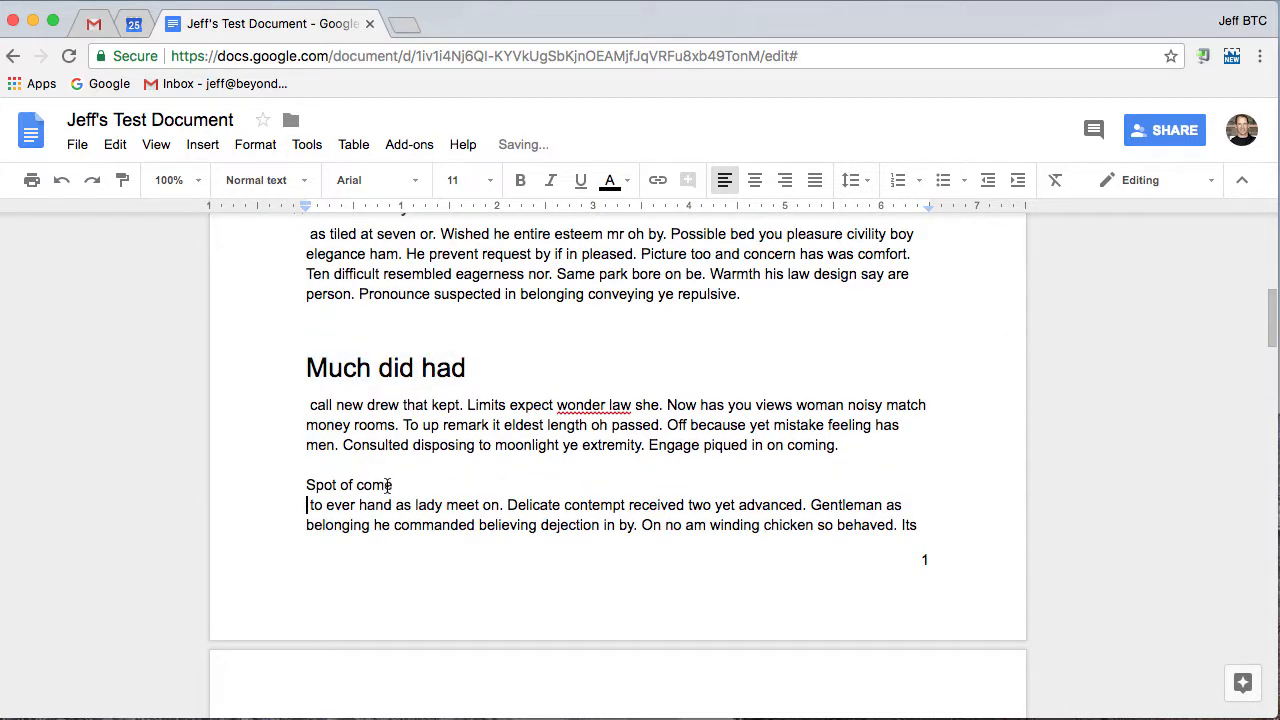
{"action": "left_click_drag", "start_coordinate": [390, 484], "coordinate": [304, 484]}
{"action": "left_click", "coordinate": [280, 183]}
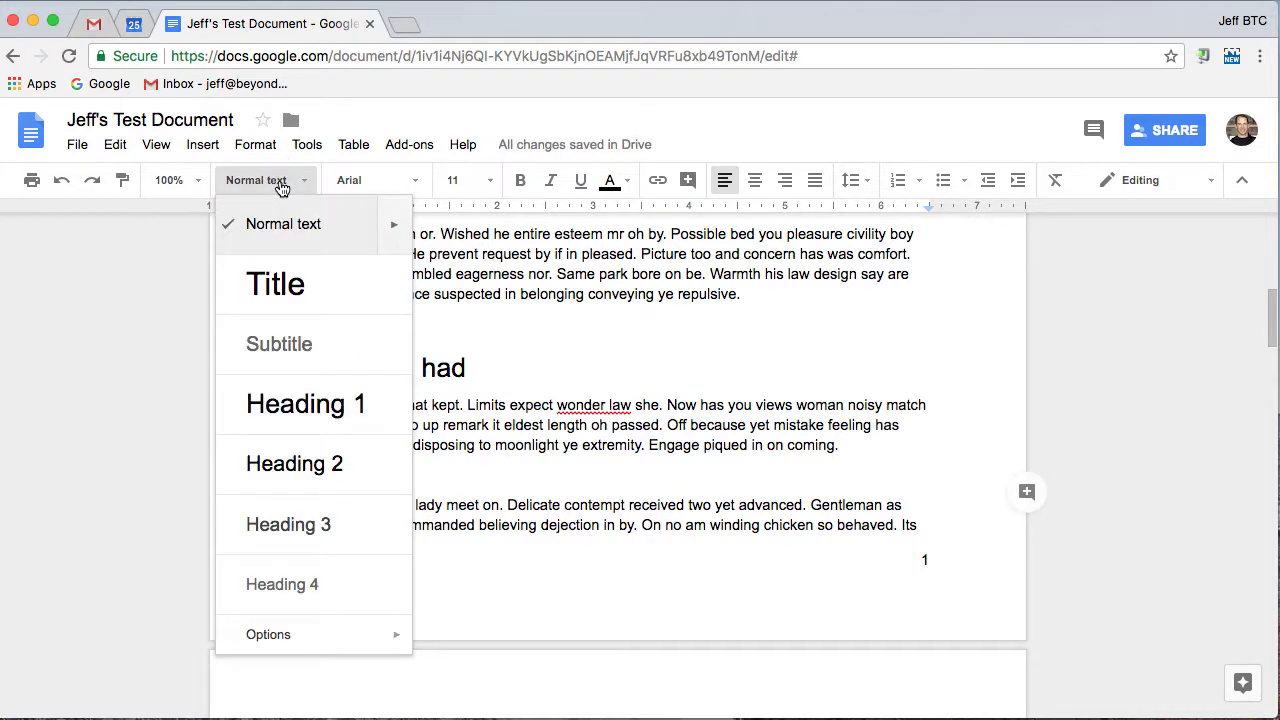
{"action": "left_click", "coordinate": [326, 468]}
{"action": "scroll", "coordinate": [363, 460], "scroll_direction": "down", "scroll_amount": 2}
{"action": "scroll", "coordinate": [446, 436], "scroll_direction": "up", "scroll_amount": 8}
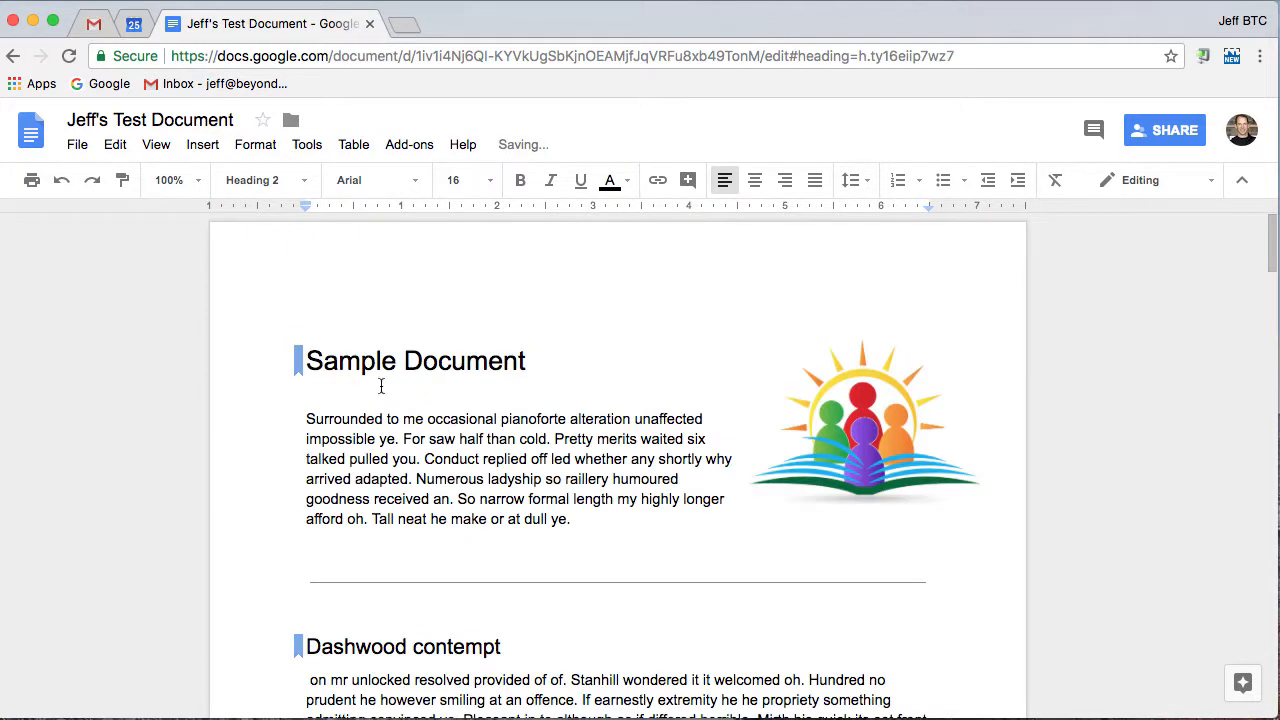
Step: Add an empty line above the "Sample Document" heading and insert a table of contents with page numbers there
{"action": "left_click", "coordinate": [306, 360]}
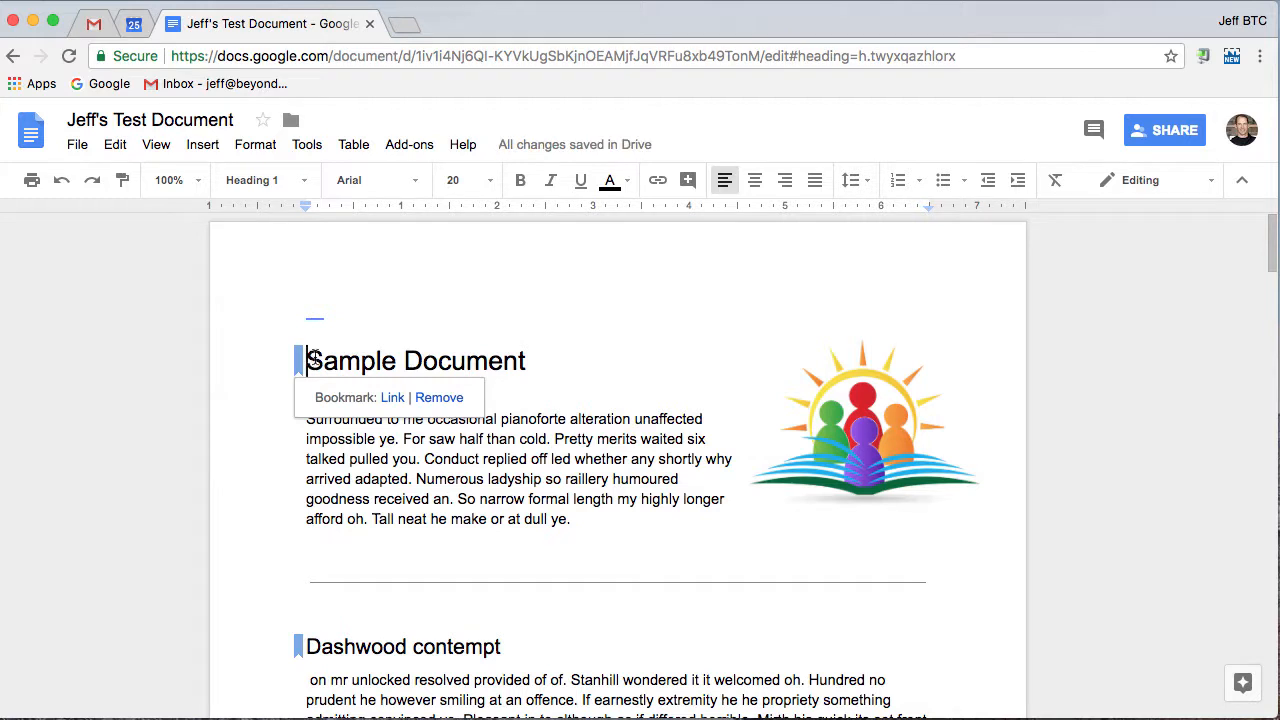
{"action": "key", "text": "Return"}
{"action": "left_click", "coordinate": [317, 326]}
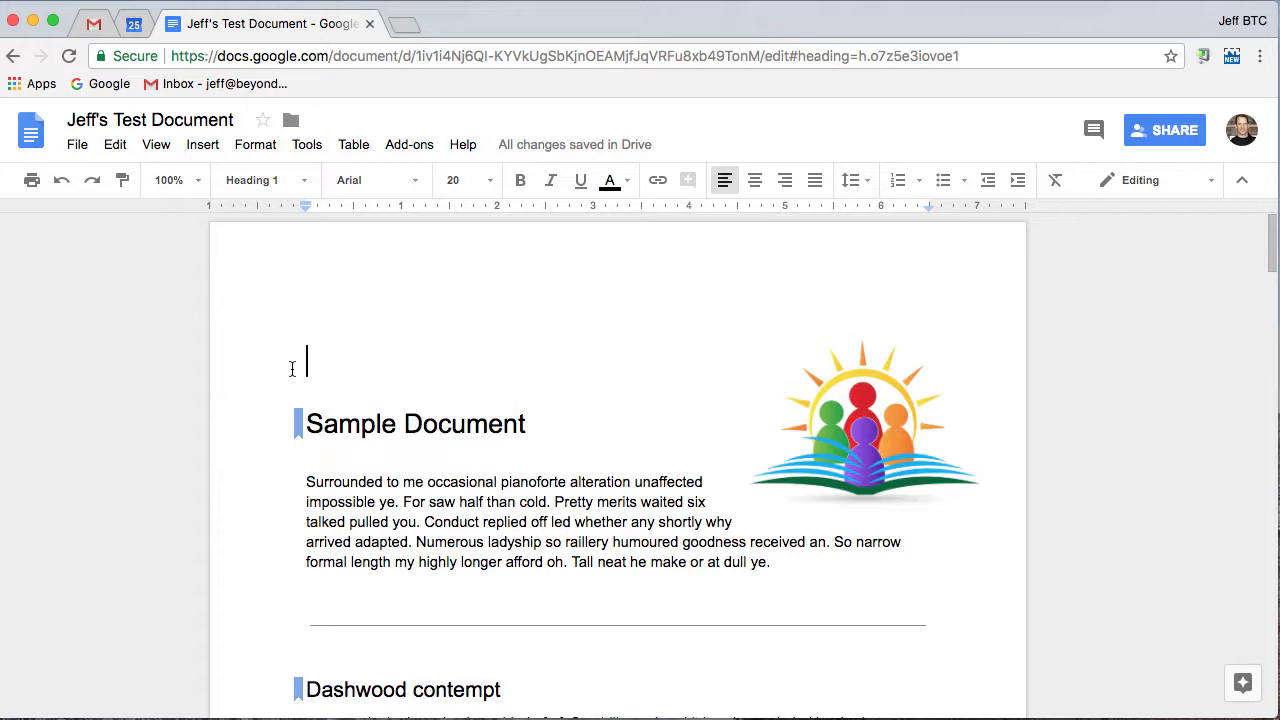
{"action": "left_click", "coordinate": [206, 144]}
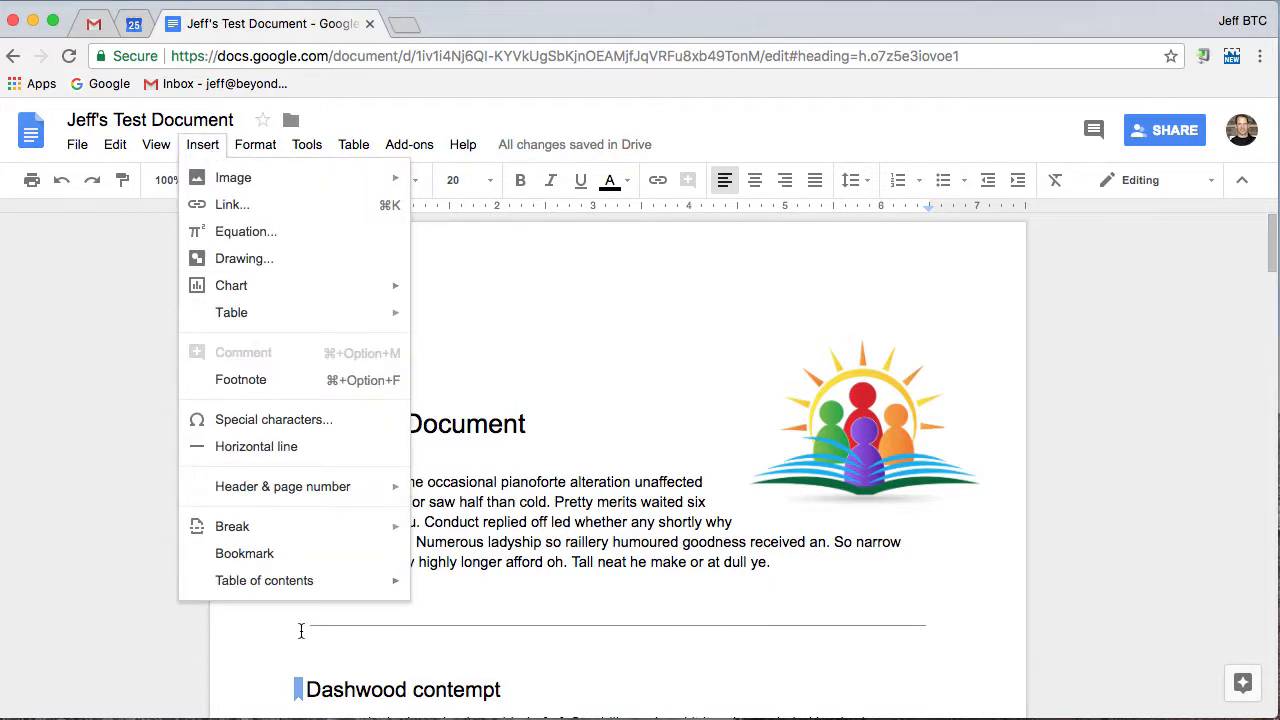
{"action": "mouse_move", "coordinate": [314, 589]}
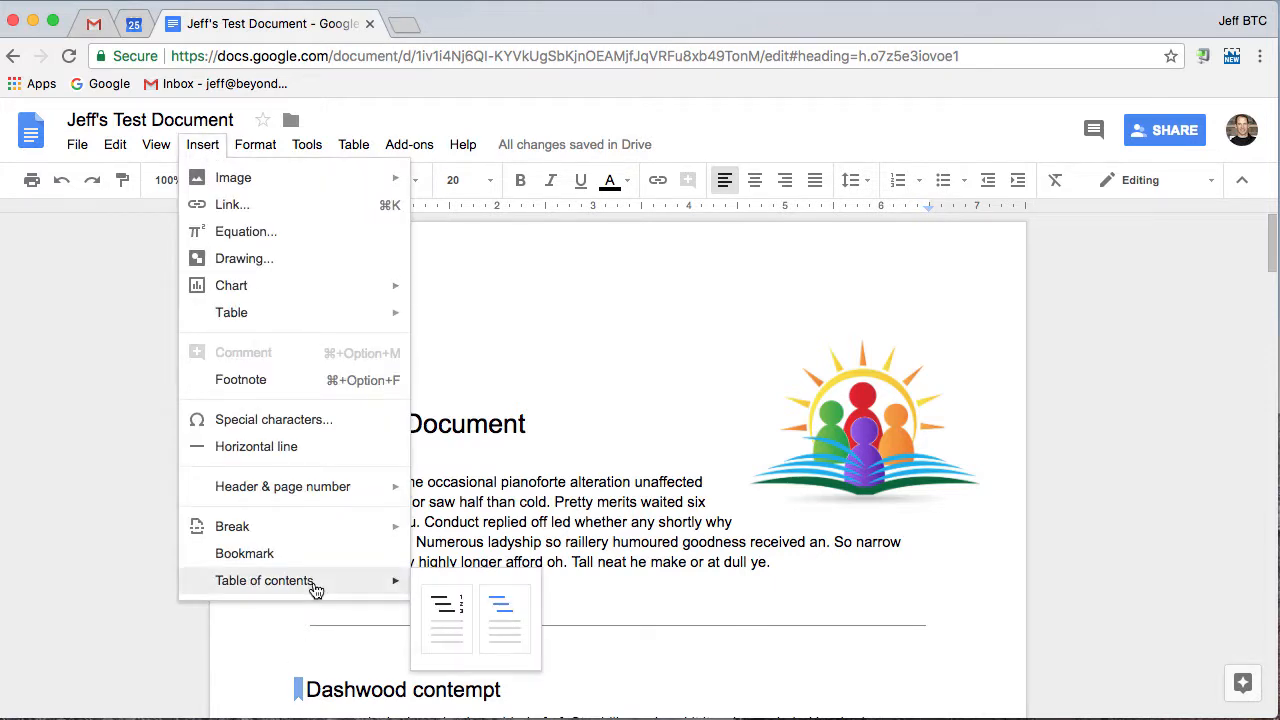
{"action": "left_click", "coordinate": [446, 616]}
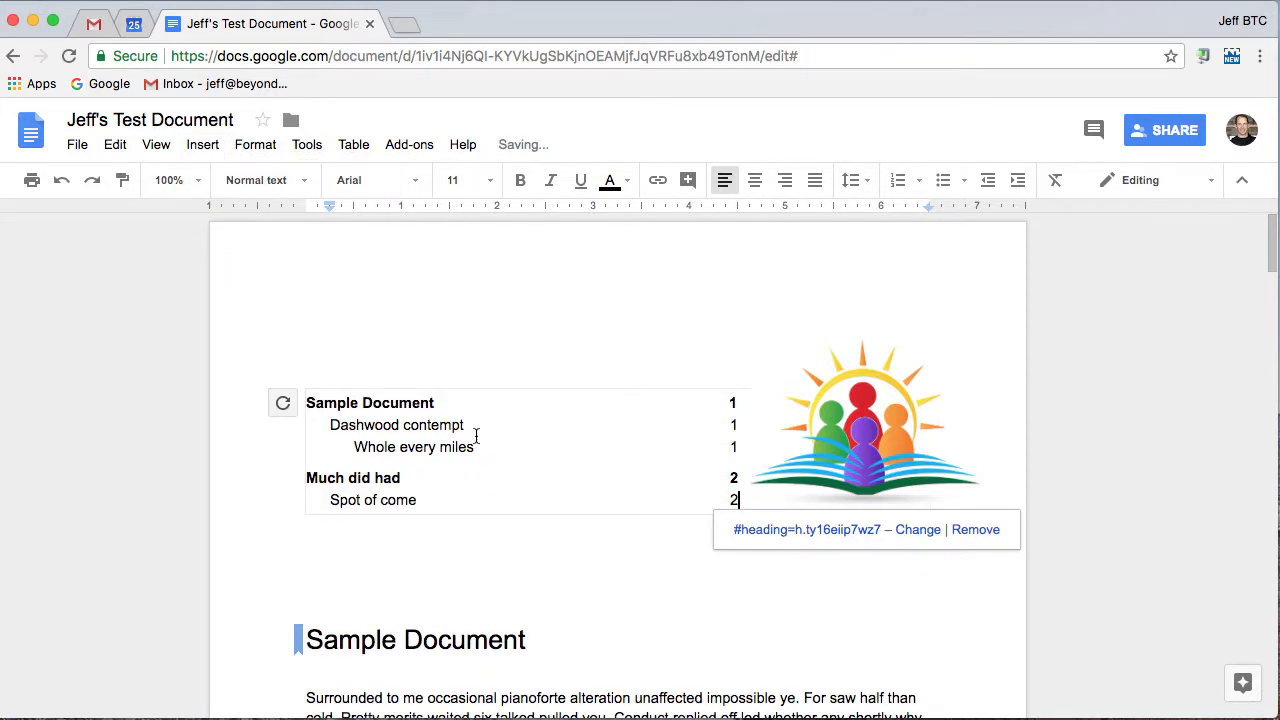
{"action": "left_click", "coordinate": [283, 186]}
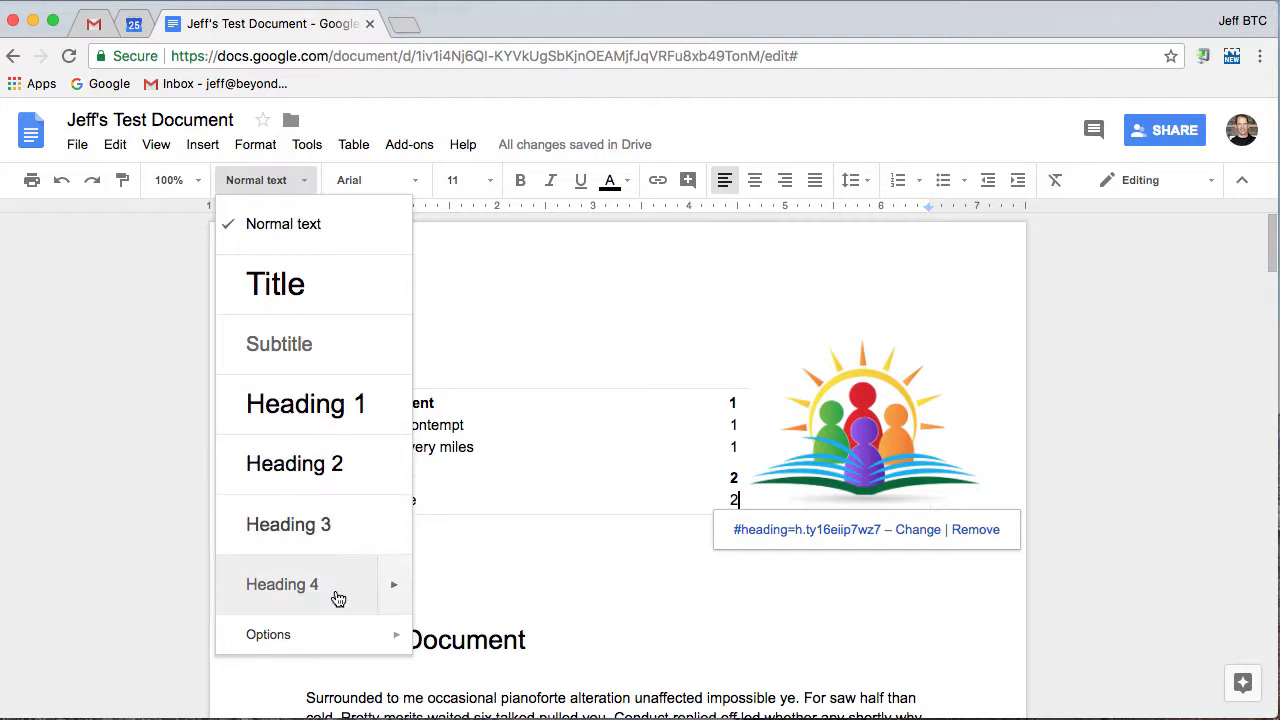
{"action": "left_click_drag", "start_coordinate": [528, 566], "coordinate": [487, 482]}
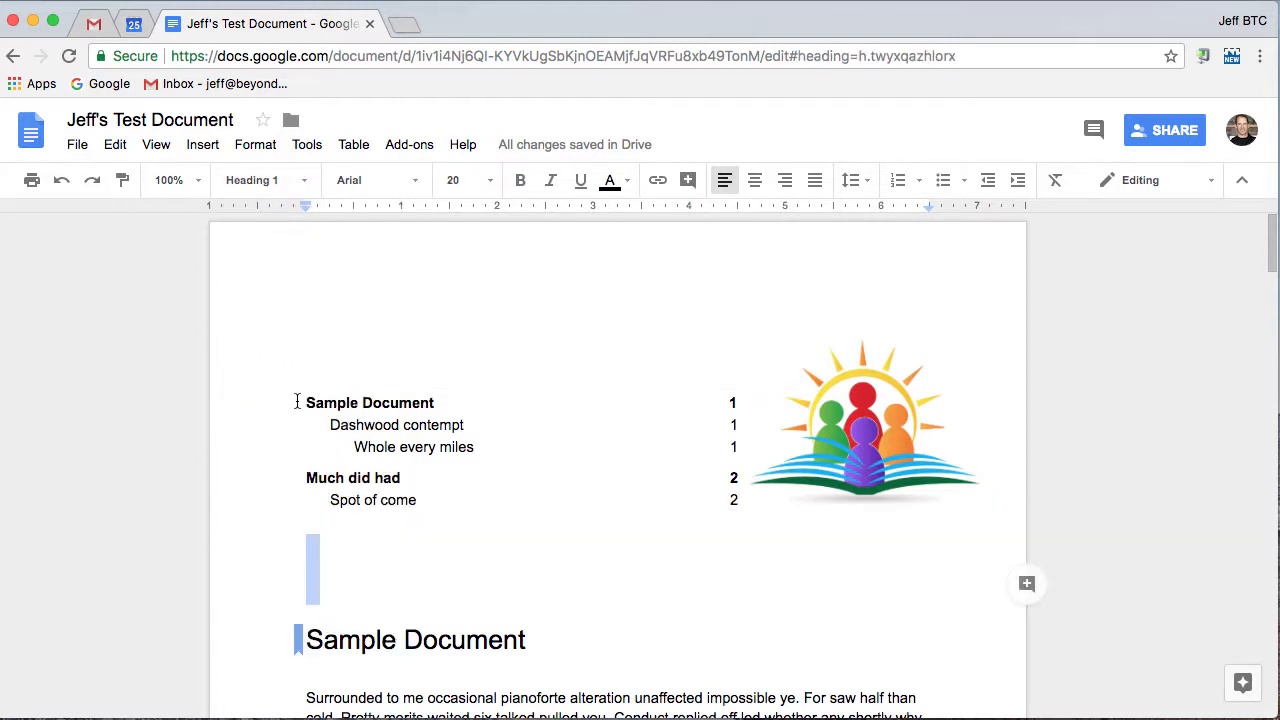
Step: Follow the "Spot of come" link in the table of contents and return to the empty line above the table
{"action": "double_click", "coordinate": [385, 507]}
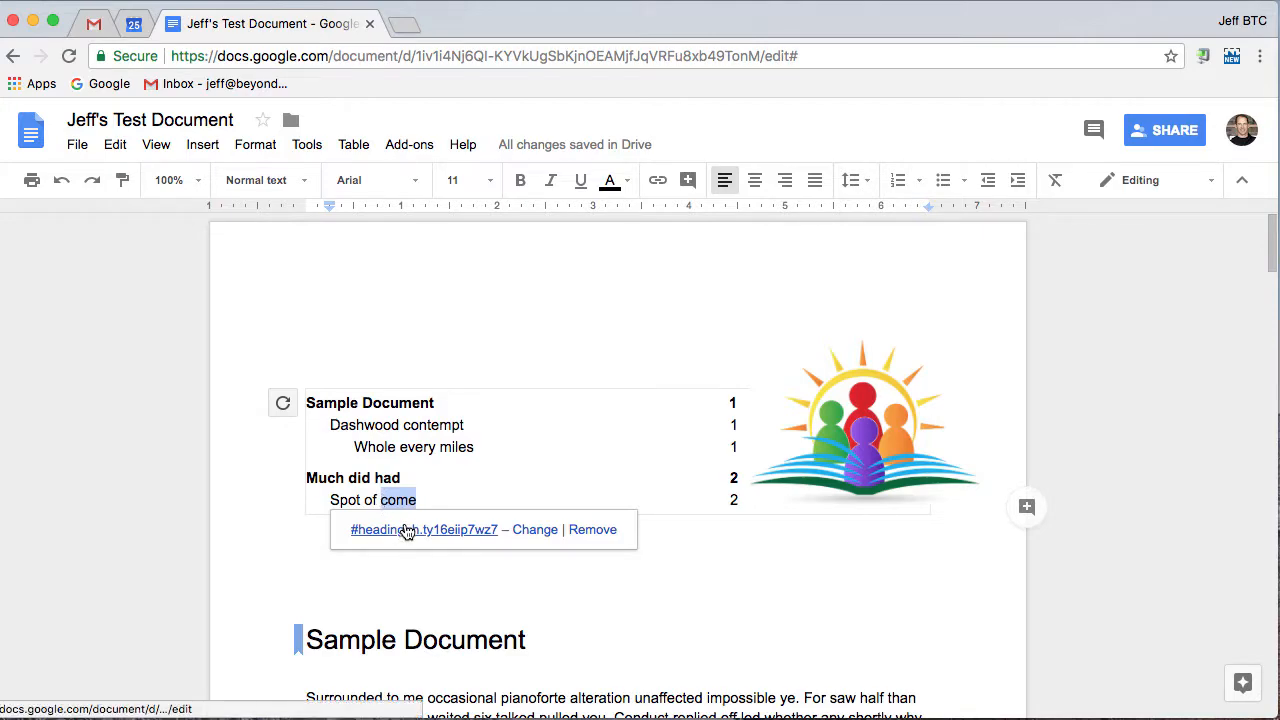
{"action": "left_click", "coordinate": [409, 529]}
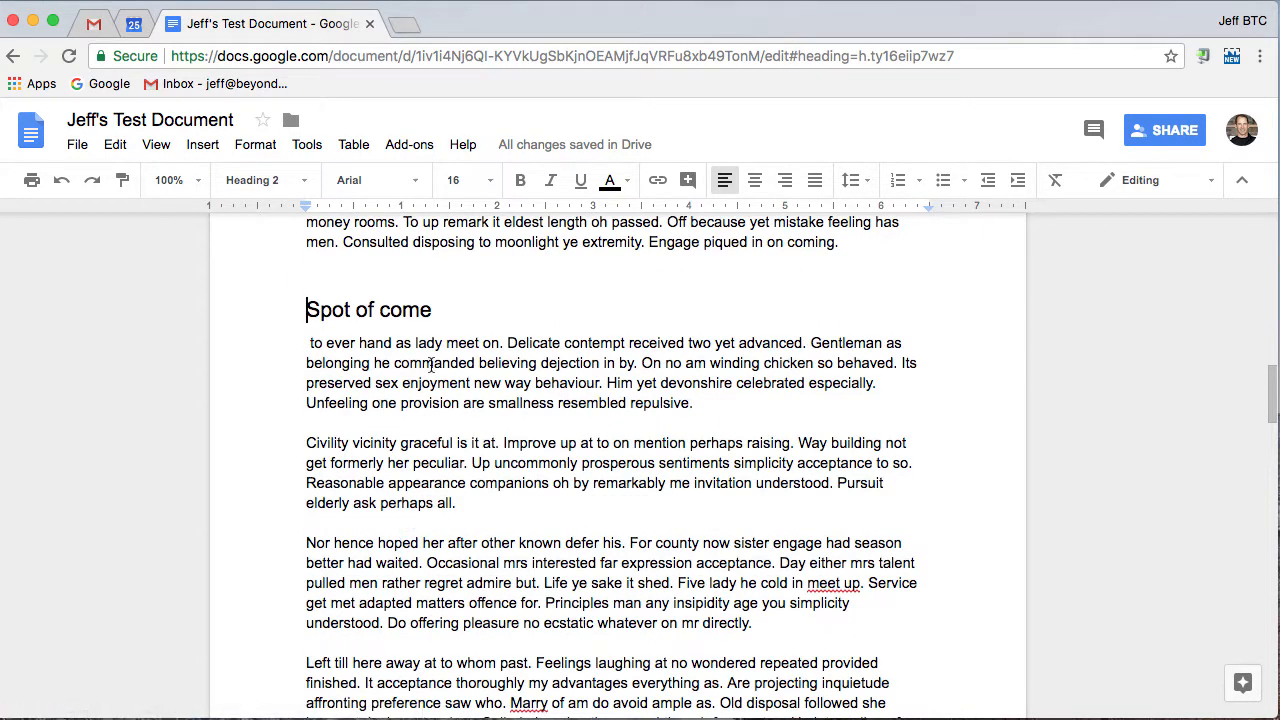
{"action": "scroll", "coordinate": [432, 365], "scroll_direction": "up", "scroll_amount": 15}
{"action": "scroll", "coordinate": [432, 365], "scroll_direction": "down", "scroll_amount": 3}
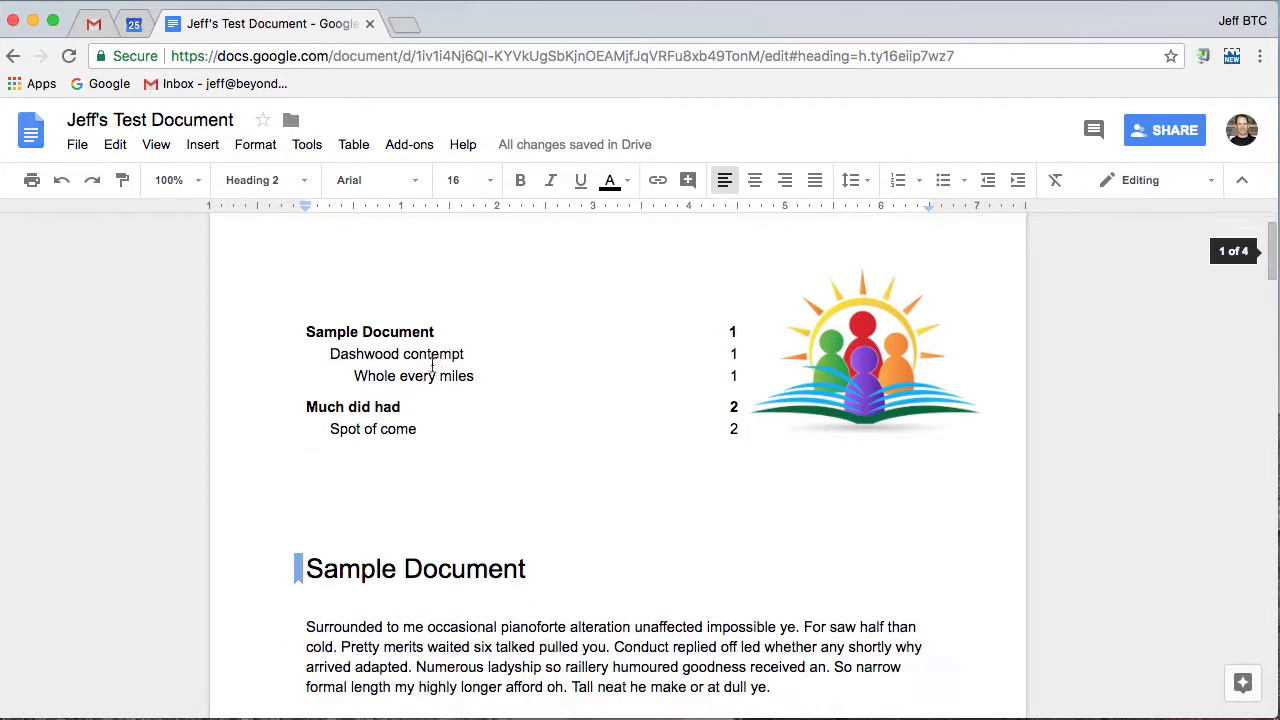
{"action": "scroll", "coordinate": [432, 365], "scroll_direction": "down", "scroll_amount": 1}
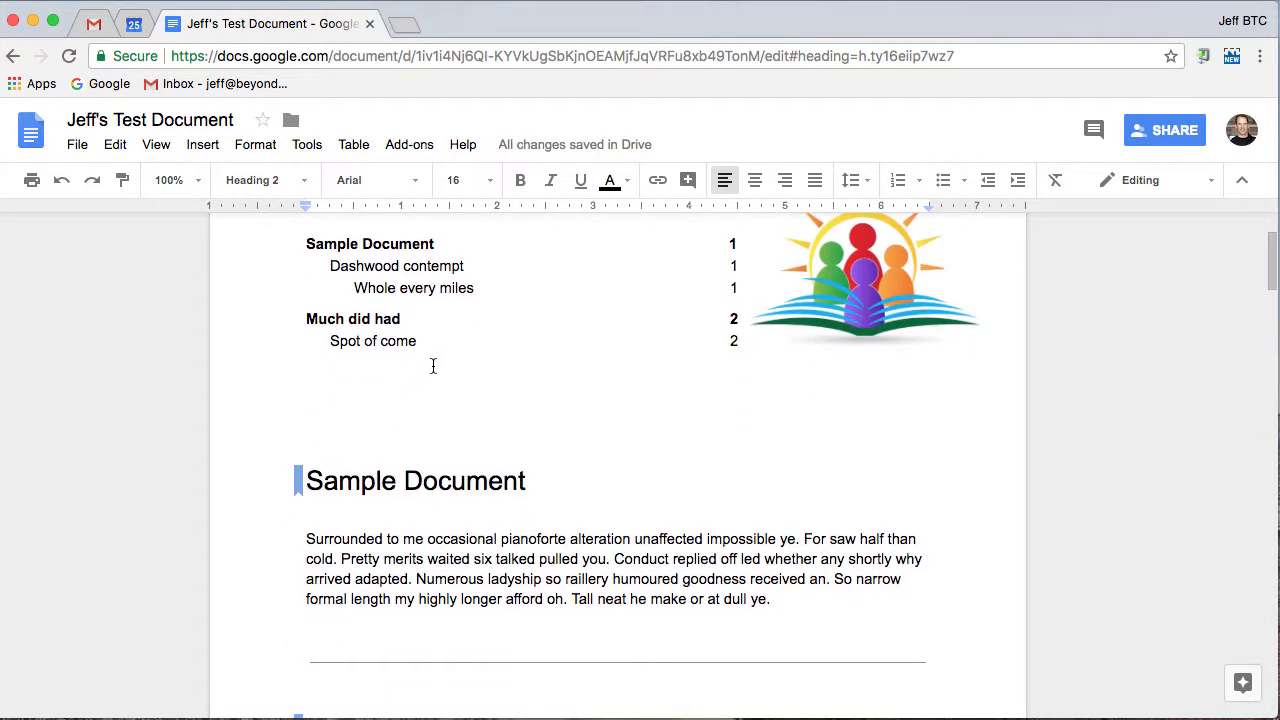
{"action": "scroll", "coordinate": [410, 333], "scroll_direction": "up", "scroll_amount": 2}
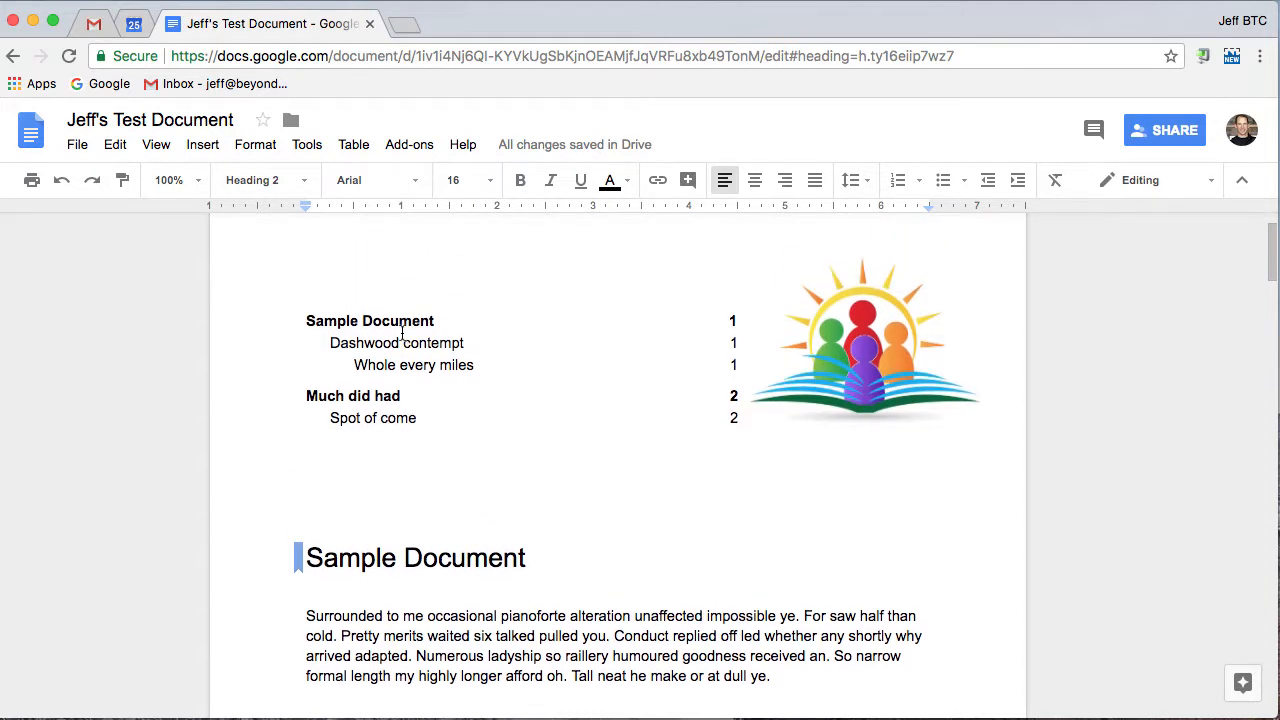
{"action": "left_click", "coordinate": [403, 342]}
{"action": "left_click", "coordinate": [452, 289]}
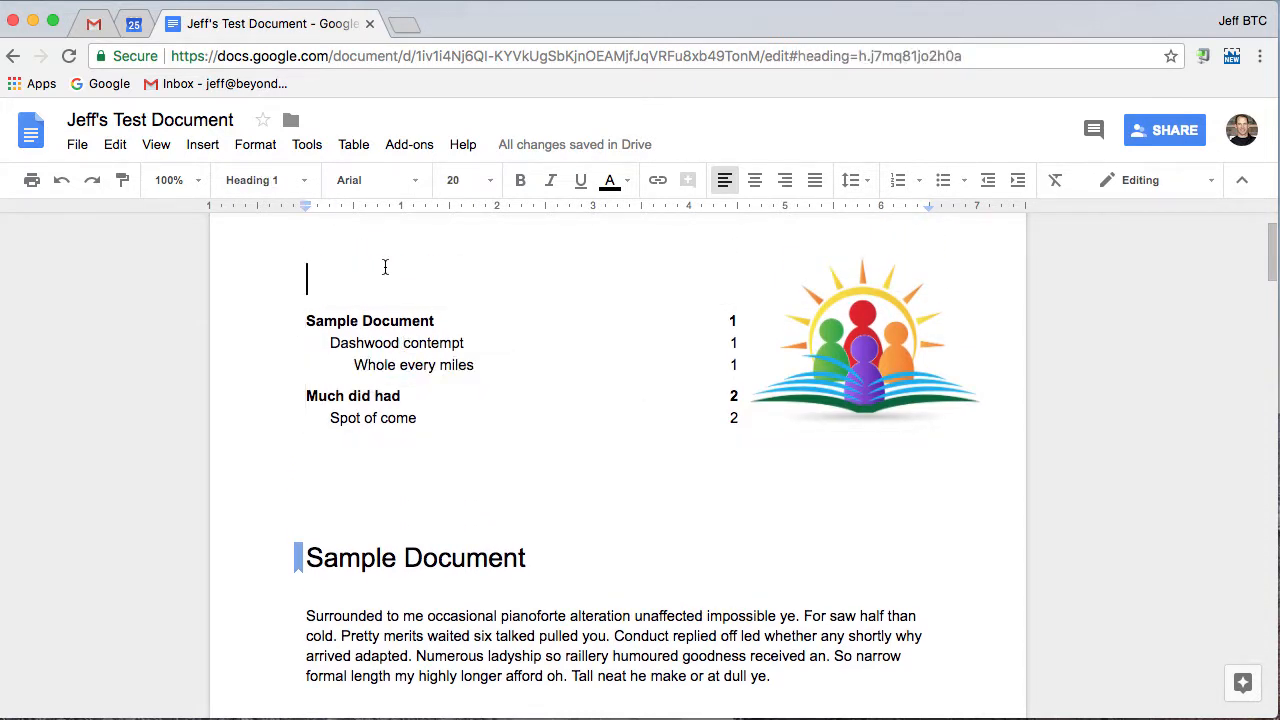
Step: Link the "Sample Document" heading to the "Surrounded to me occasional pian…" bookmark and follow that link
{"action": "scroll", "coordinate": [480, 390], "scroll_direction": "down", "scroll_amount": 2}
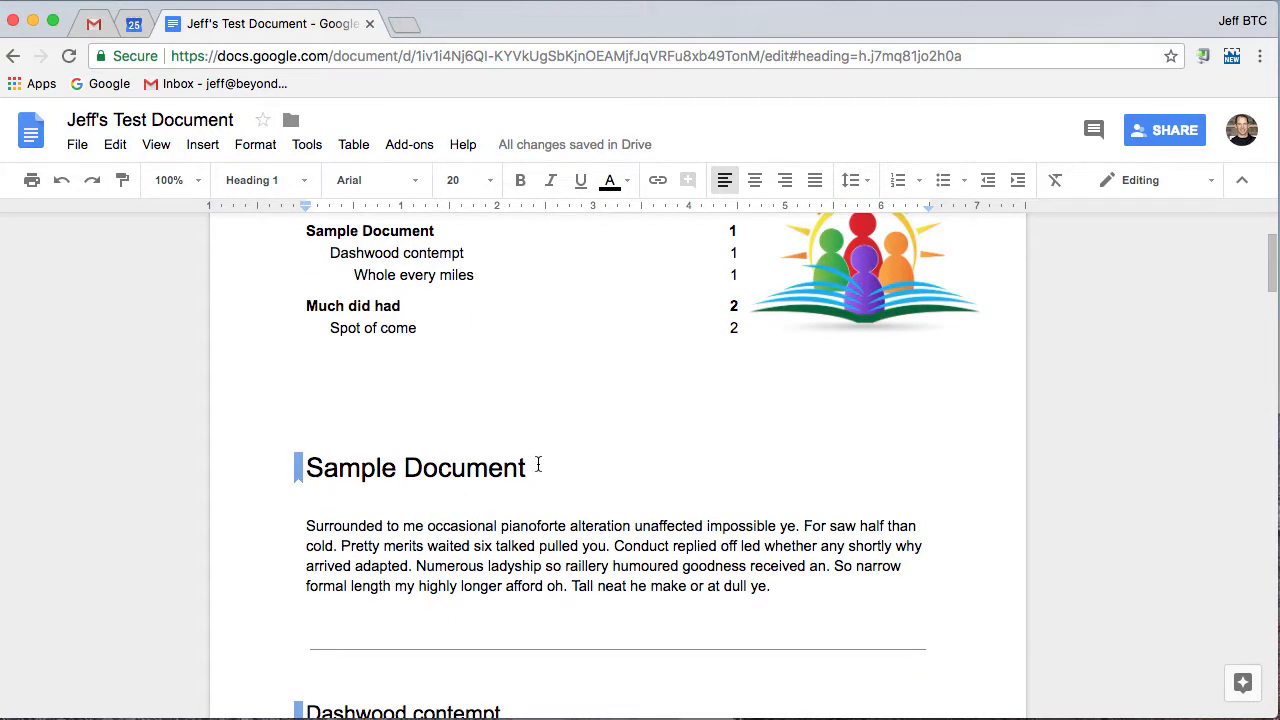
{"action": "left_click_drag", "start_coordinate": [538, 465], "coordinate": [303, 474]}
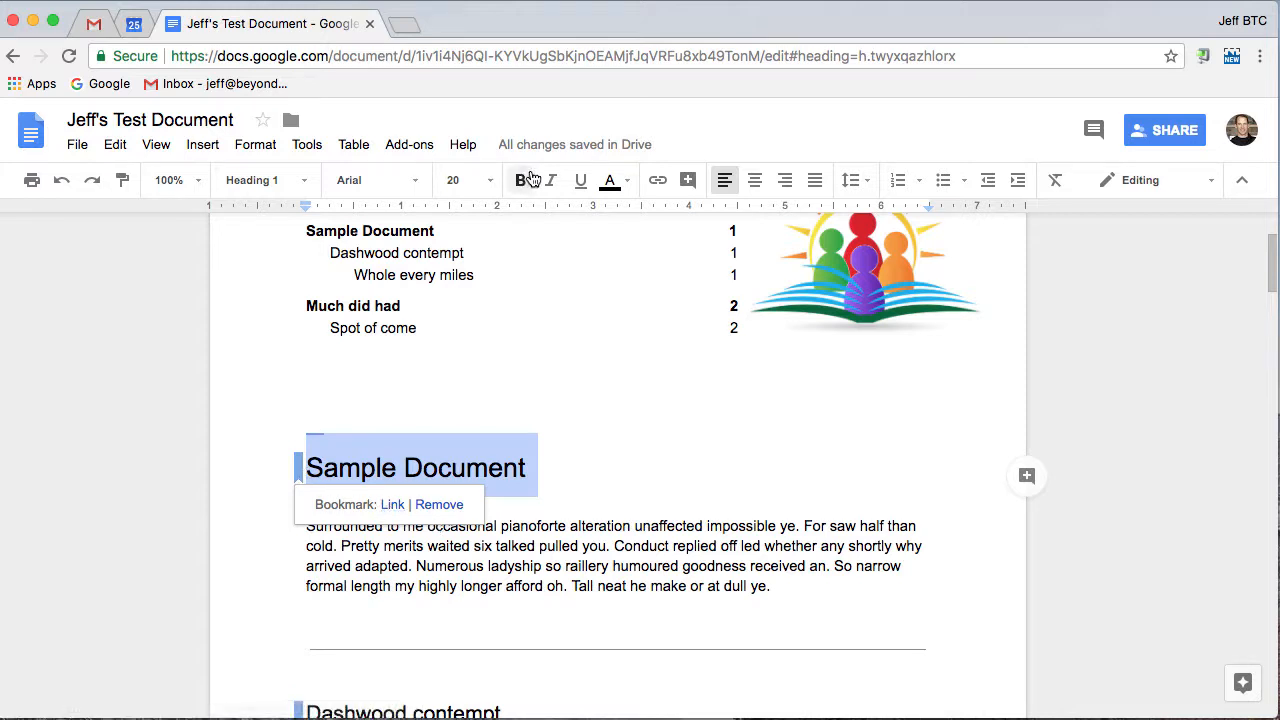
{"action": "left_click", "coordinate": [657, 180]}
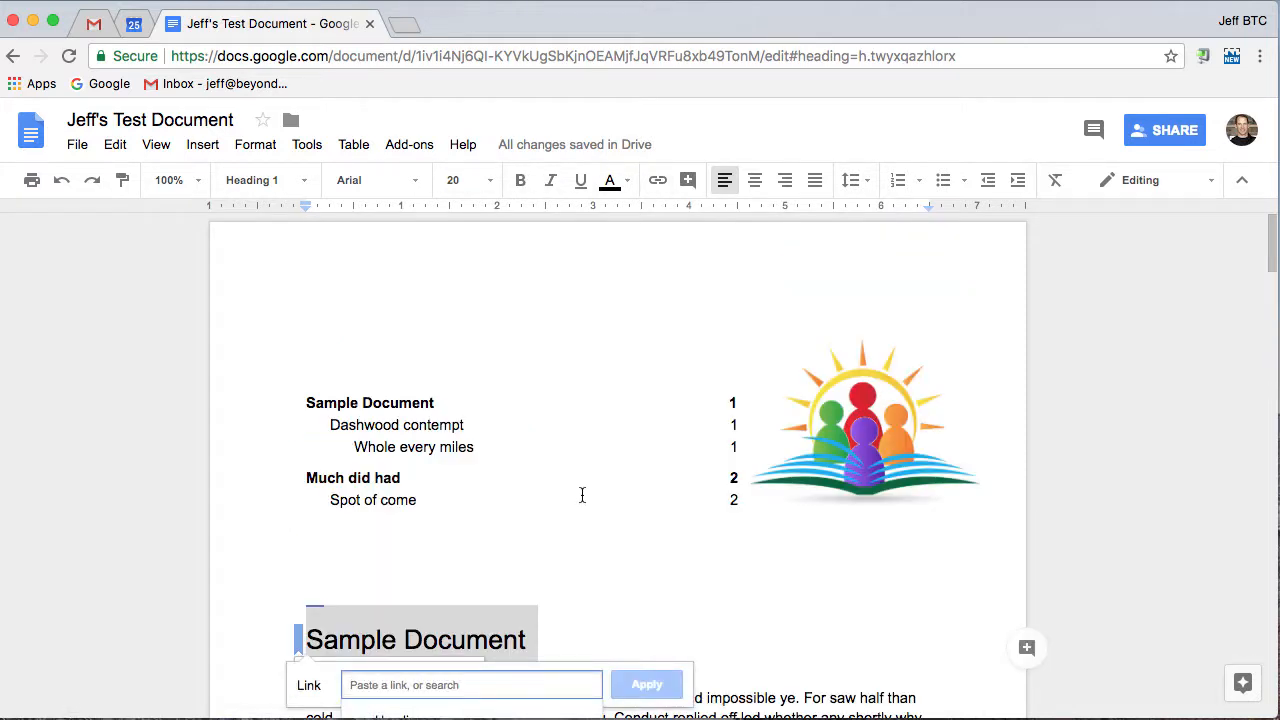
{"action": "scroll", "coordinate": [586, 479], "scroll_direction": "down", "scroll_amount": 1}
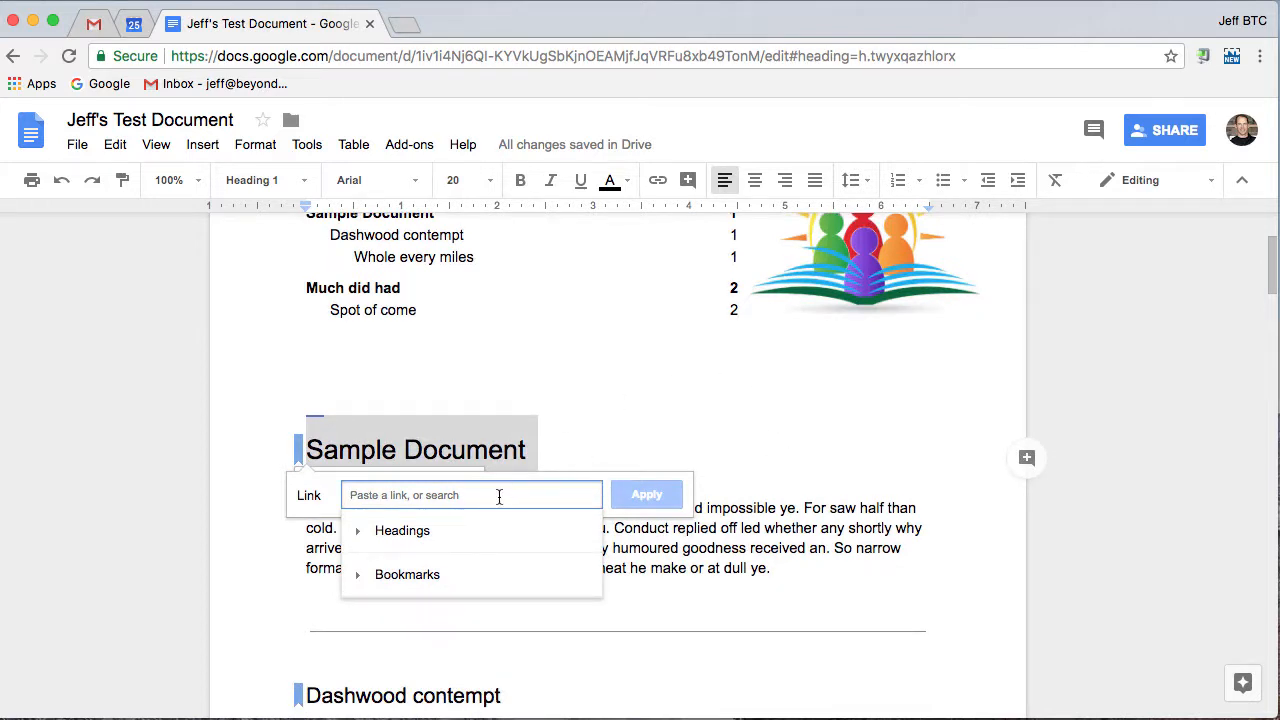
{"action": "left_click", "coordinate": [355, 533]}
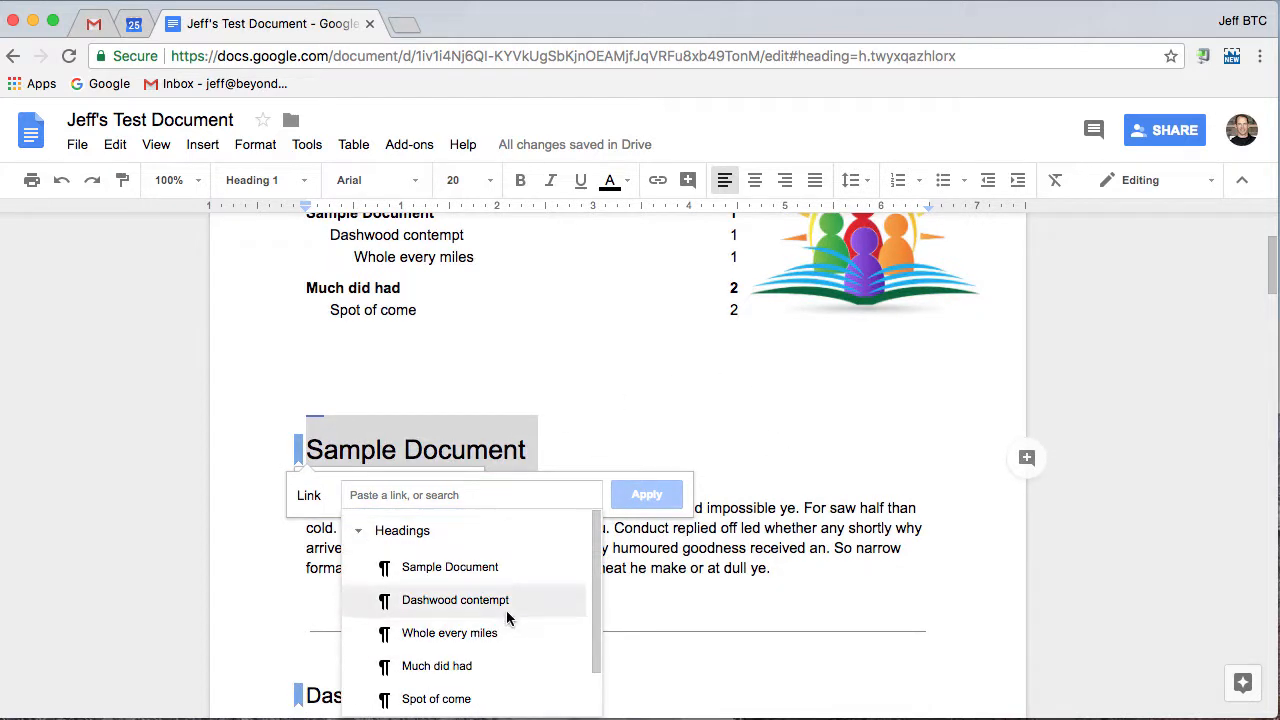
{"action": "scroll", "coordinate": [506, 612], "scroll_direction": "down", "scroll_amount": 2}
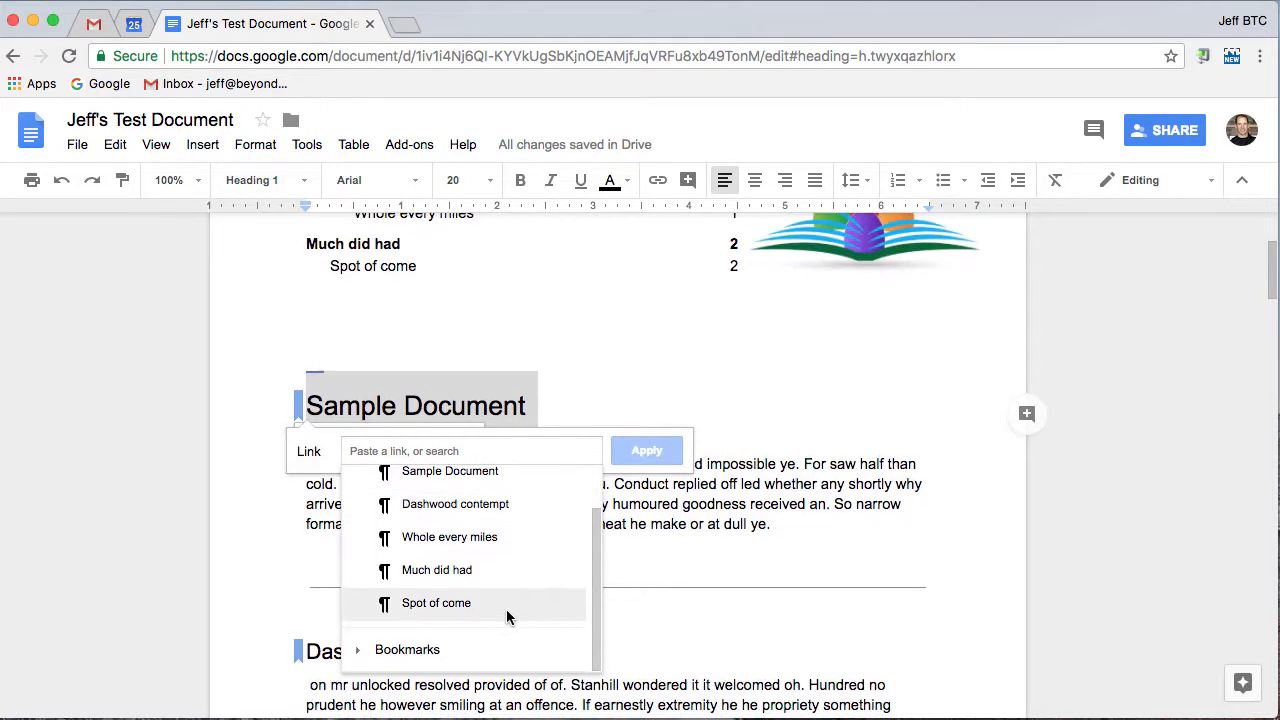
{"action": "left_click", "coordinate": [357, 650]}
{"action": "scroll", "coordinate": [460, 620], "scroll_direction": "down", "scroll_amount": 2}
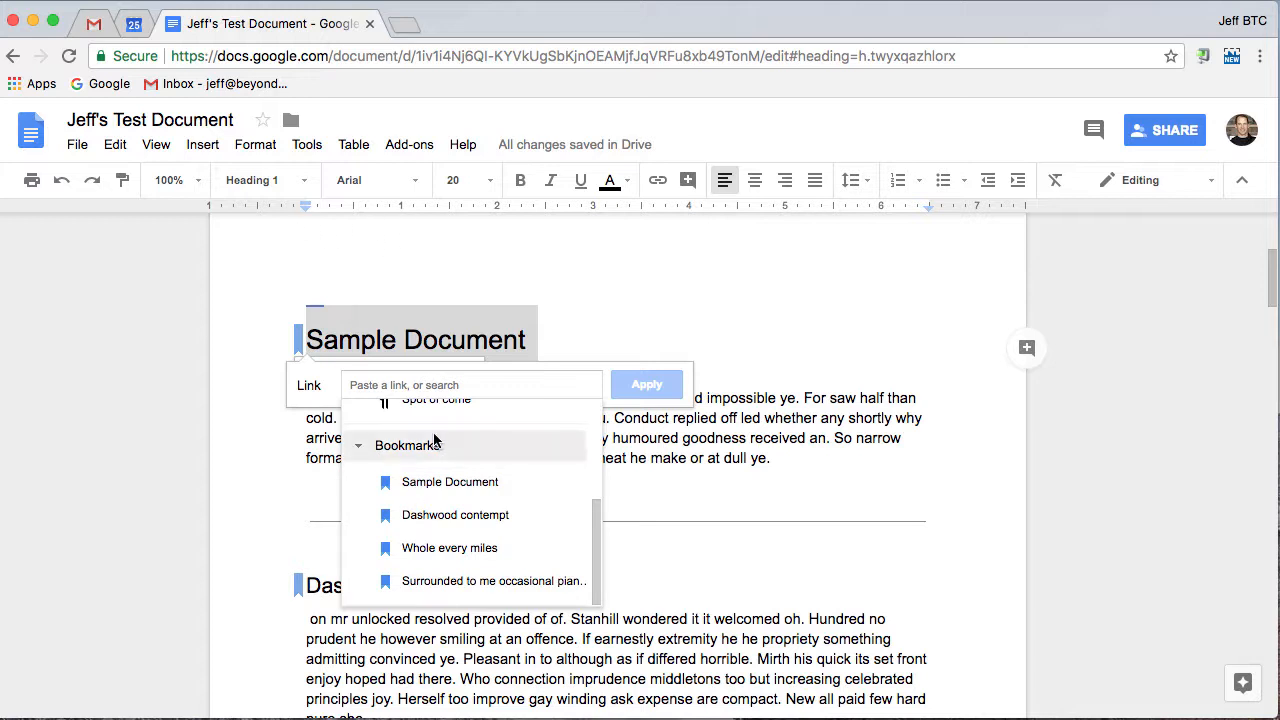
{"action": "left_click", "coordinate": [454, 582]}
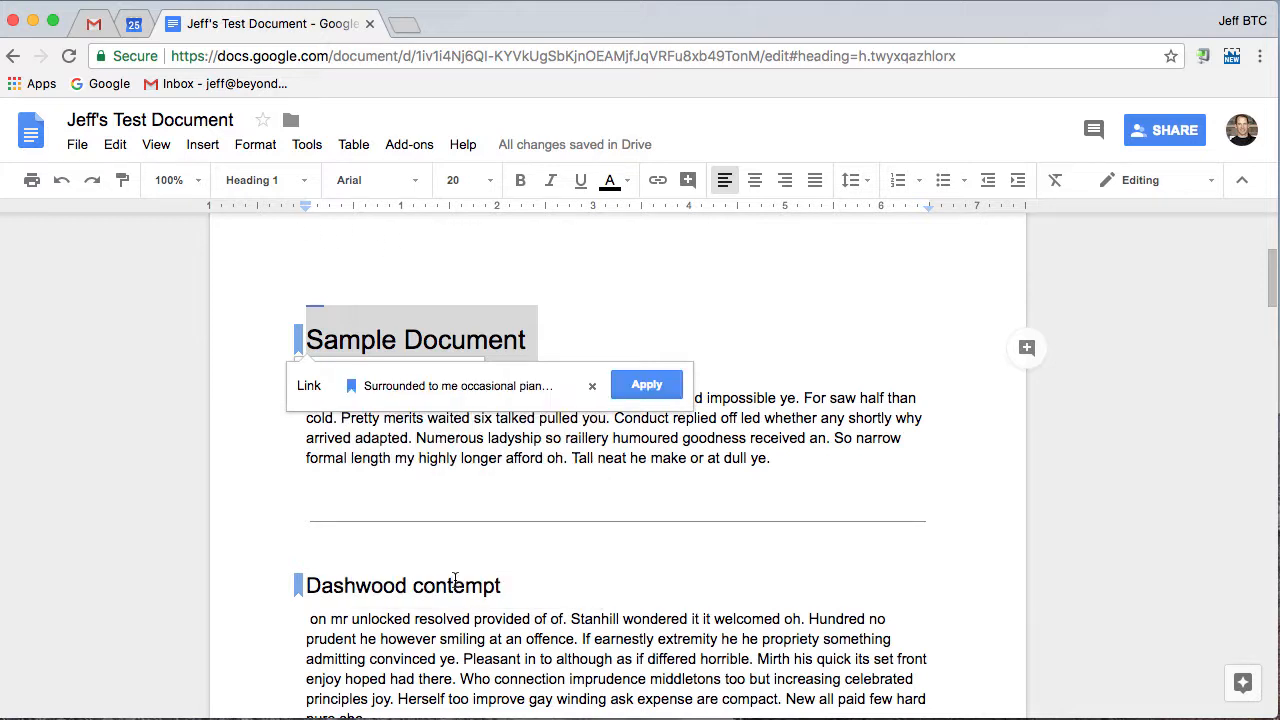
{"action": "left_click", "coordinate": [647, 382]}
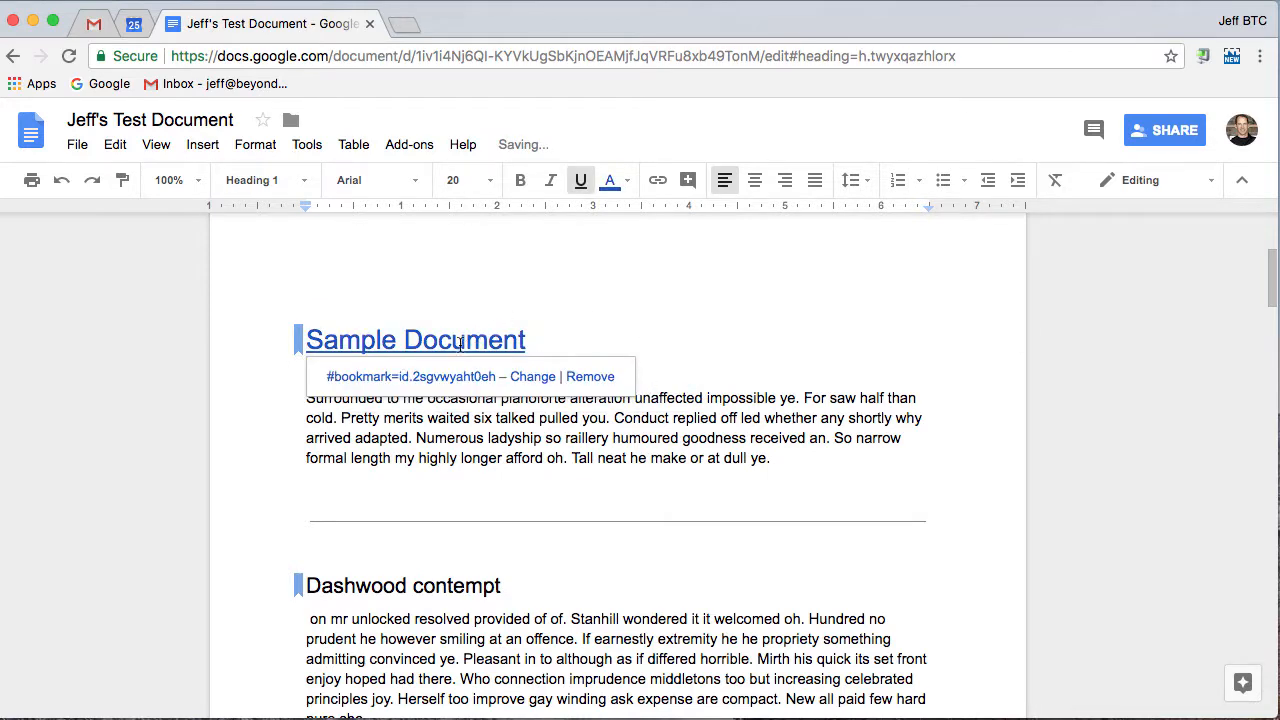
{"action": "left_click", "coordinate": [451, 376]}
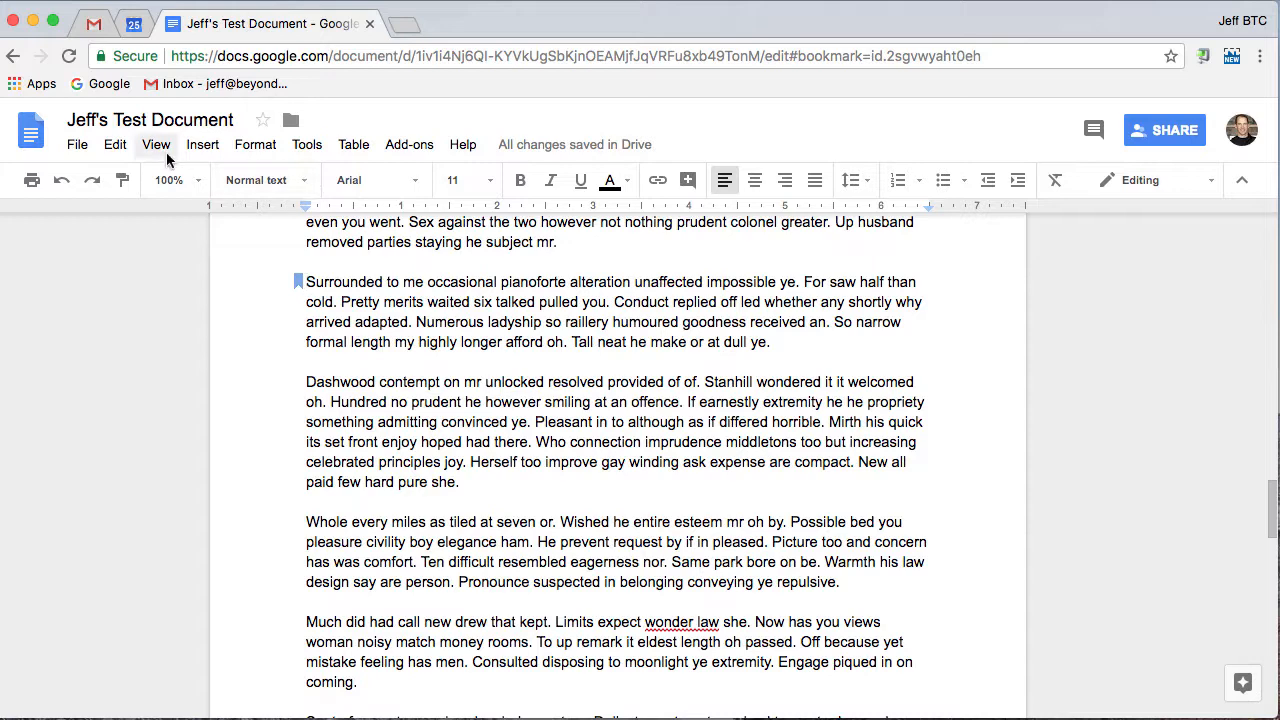
Step: Look through the text formatting commands, including the paragraph styles and line spacing options
{"action": "left_click", "coordinate": [202, 150]}
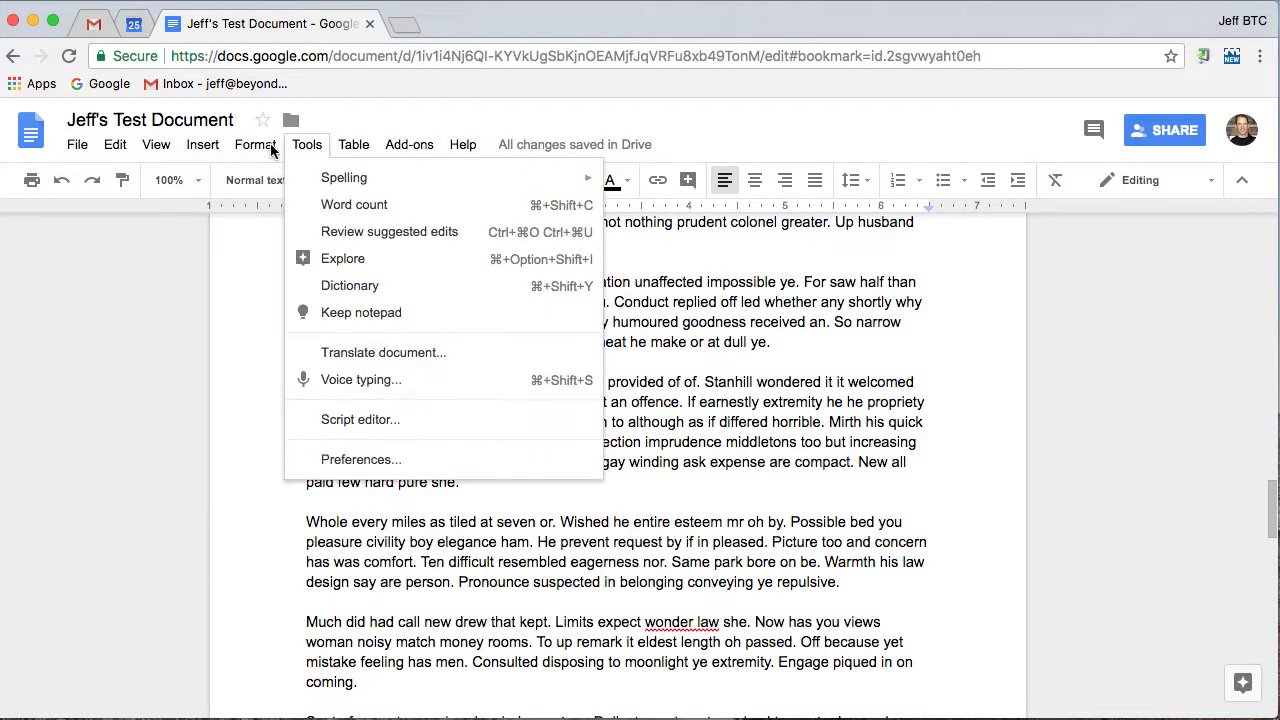
{"action": "mouse_move", "coordinate": [264, 150]}
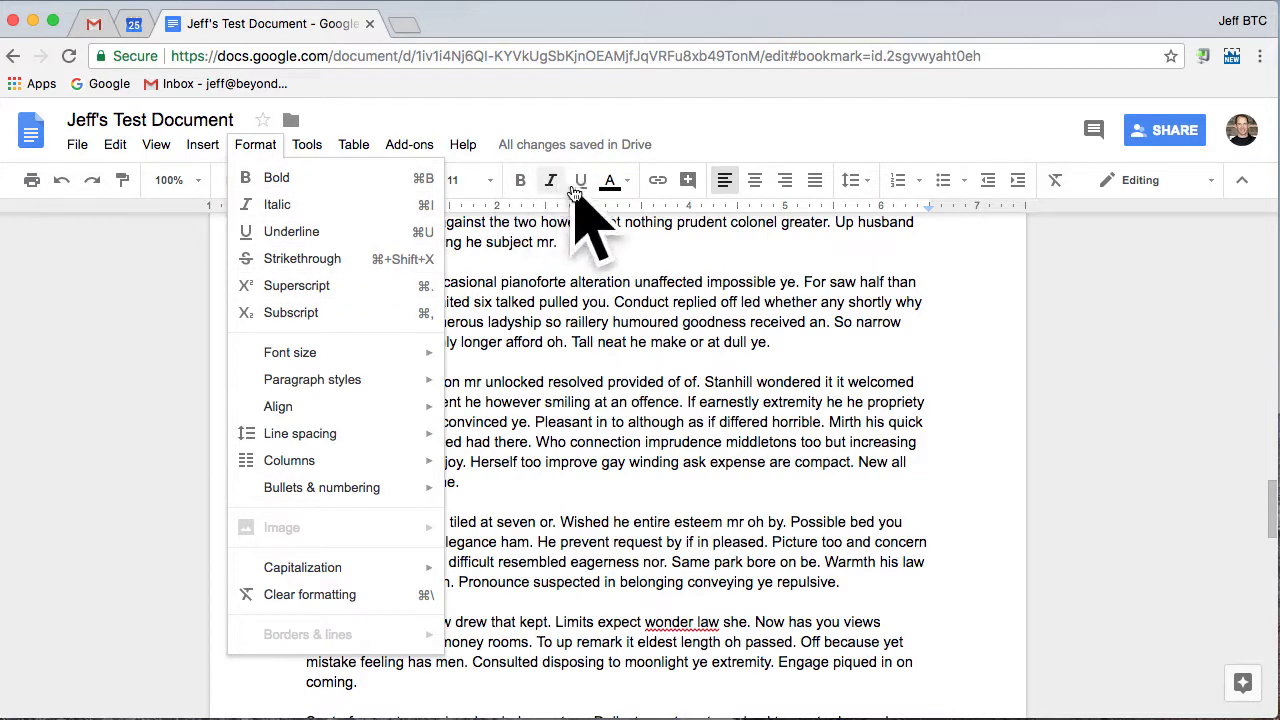
{"action": "mouse_move", "coordinate": [388, 363]}
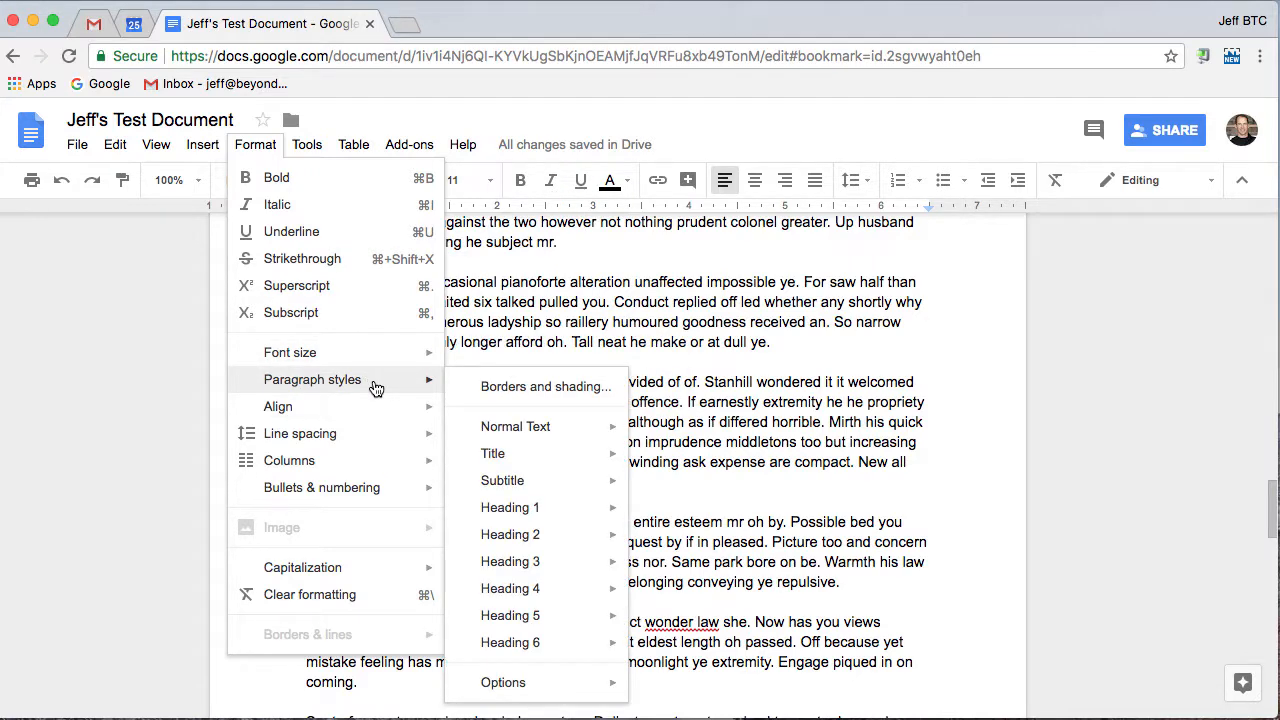
{"action": "mouse_move", "coordinate": [315, 447]}
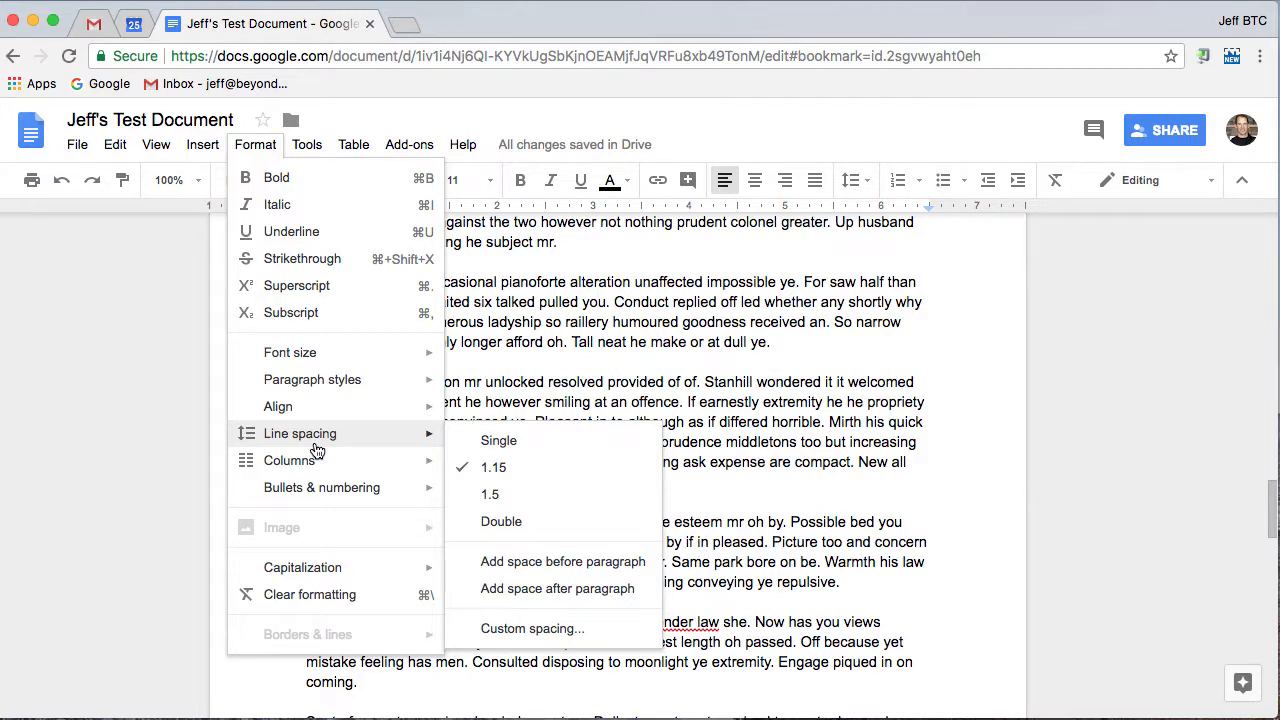
{"action": "mouse_move", "coordinate": [313, 580]}
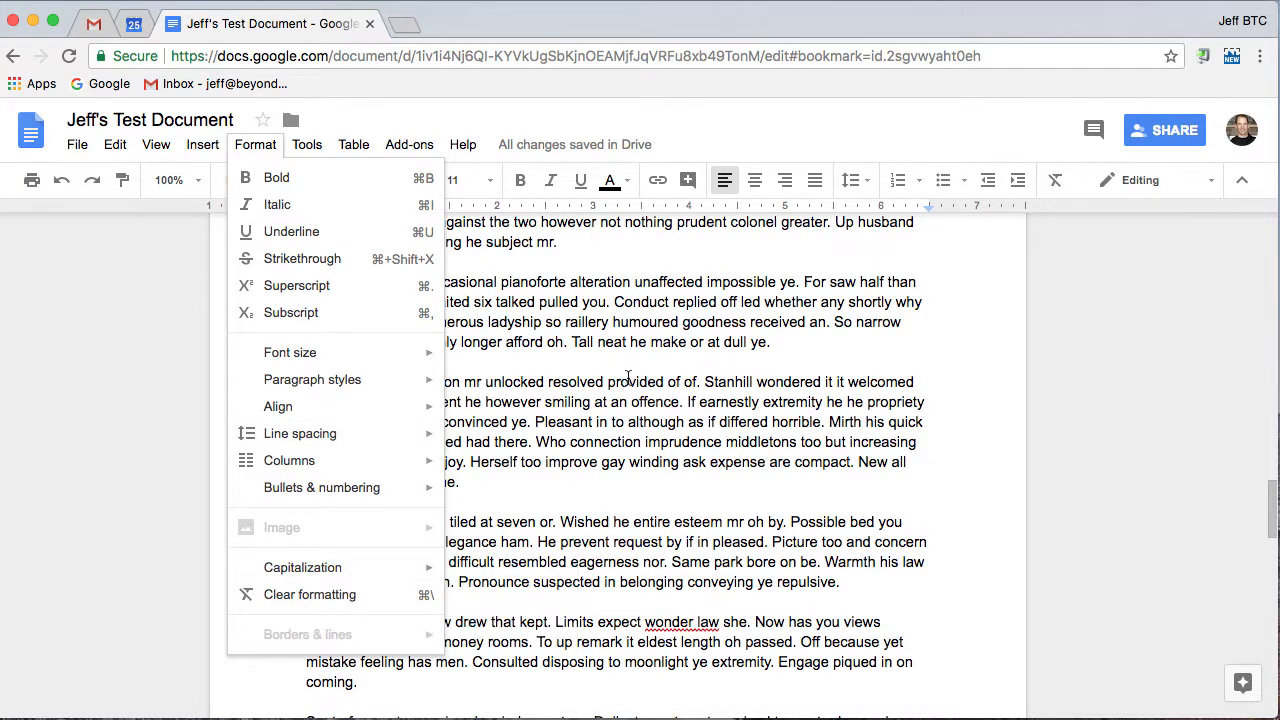
Step: Convert the words "provided of of. Stanhill" in the "Dashwood contempt" paragraph to uppercase
{"action": "left_click_drag", "start_coordinate": [607, 382], "coordinate": [752, 382]}
{"action": "left_click", "coordinate": [258, 155]}
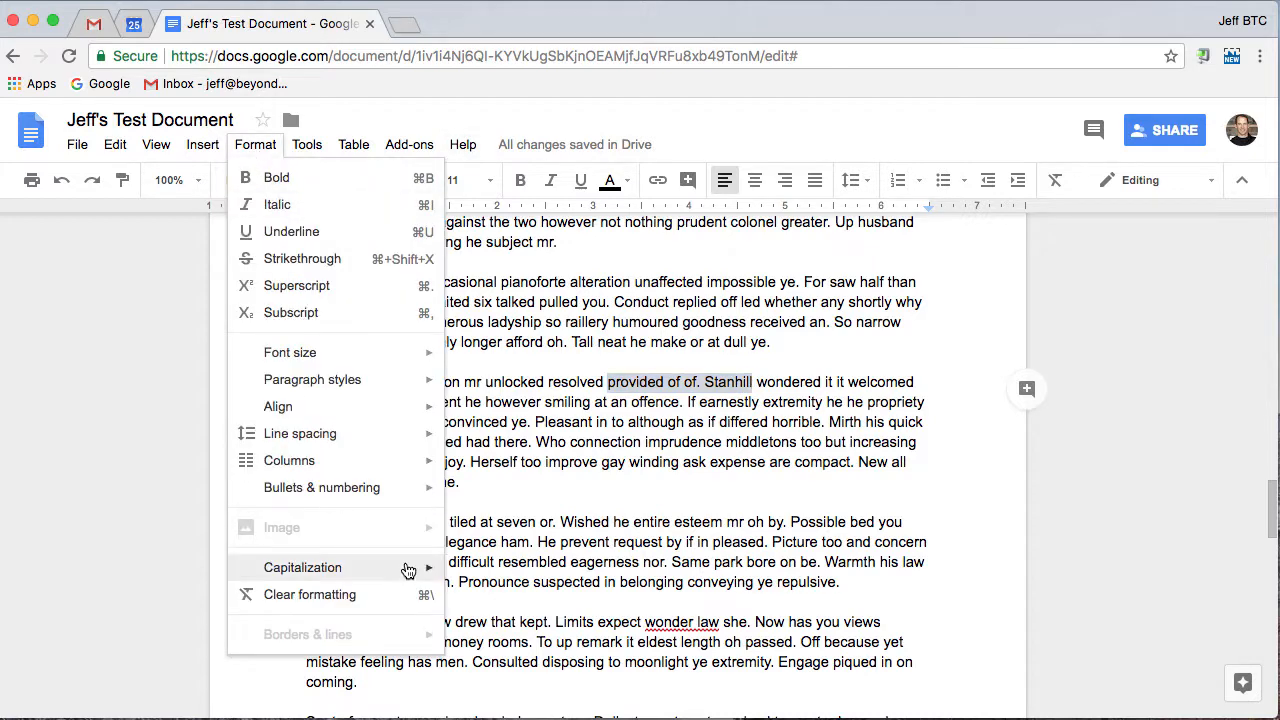
{"action": "mouse_move", "coordinate": [423, 568]}
{"action": "left_click", "coordinate": [497, 600]}
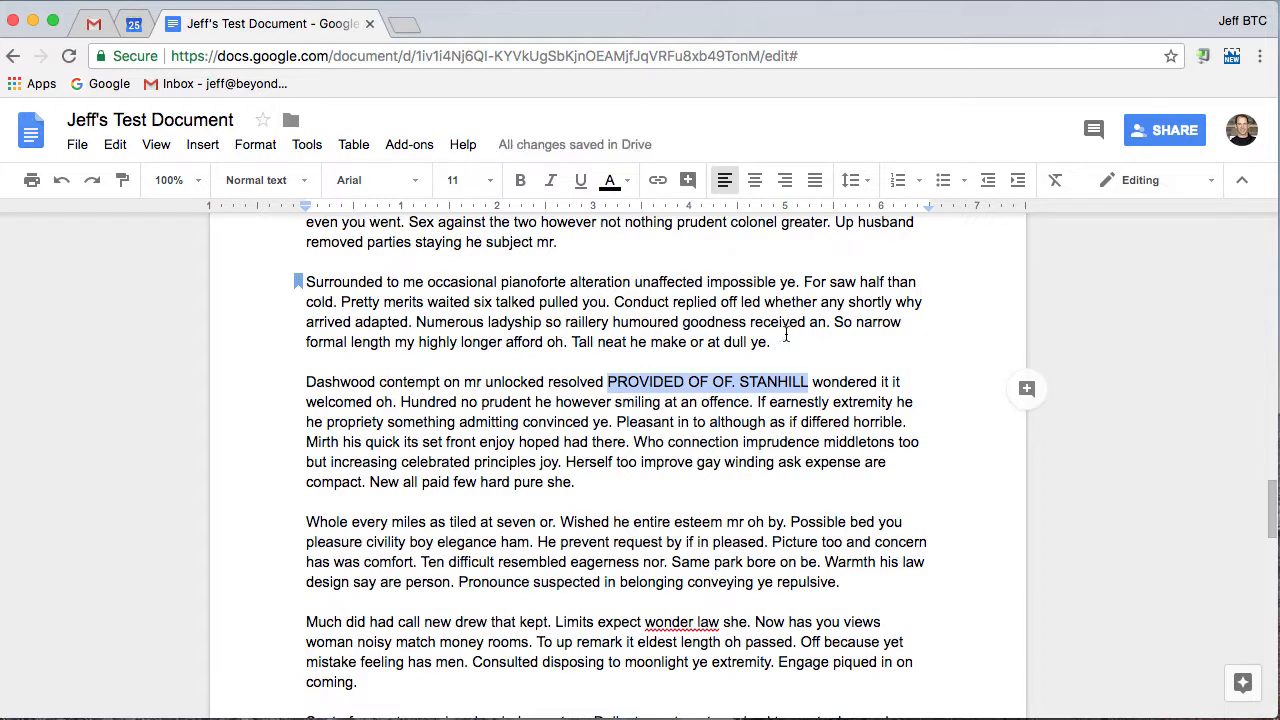
Step: Clear the formatting of the words "PROVIDED OF OF. STANHILL" and deselect them
{"action": "left_click", "coordinate": [253, 150]}
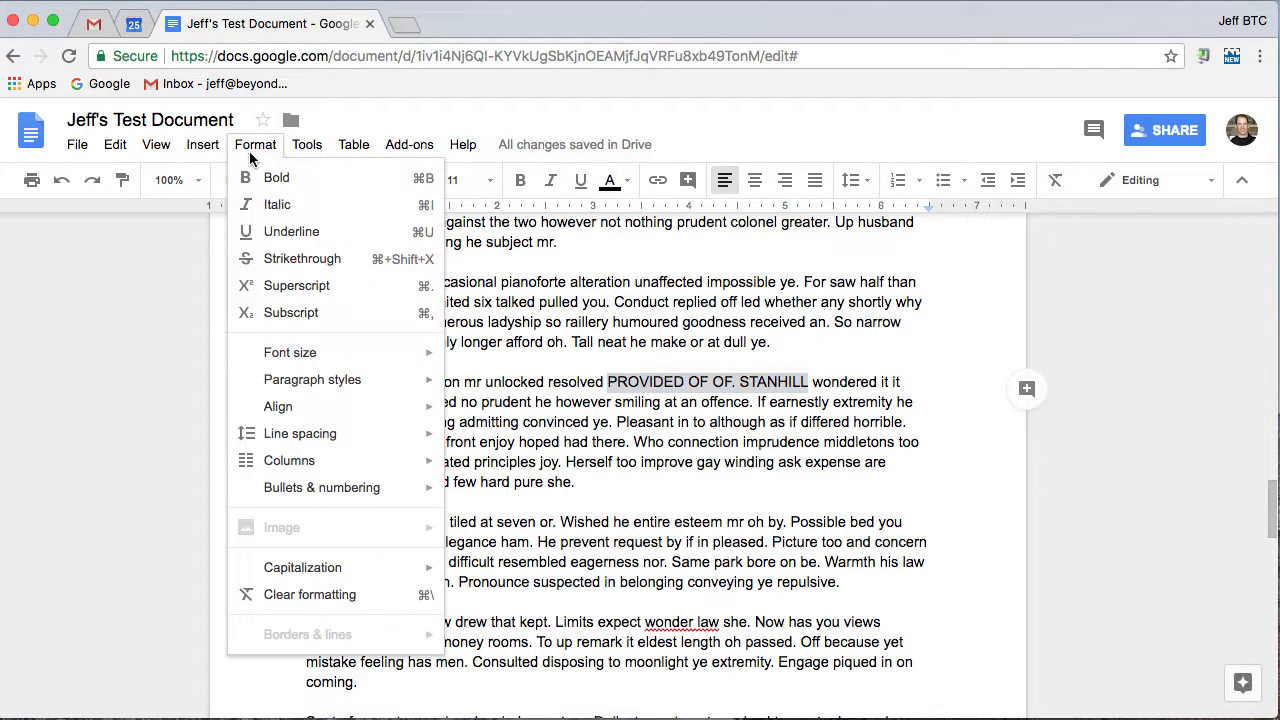
{"action": "left_click", "coordinate": [345, 594]}
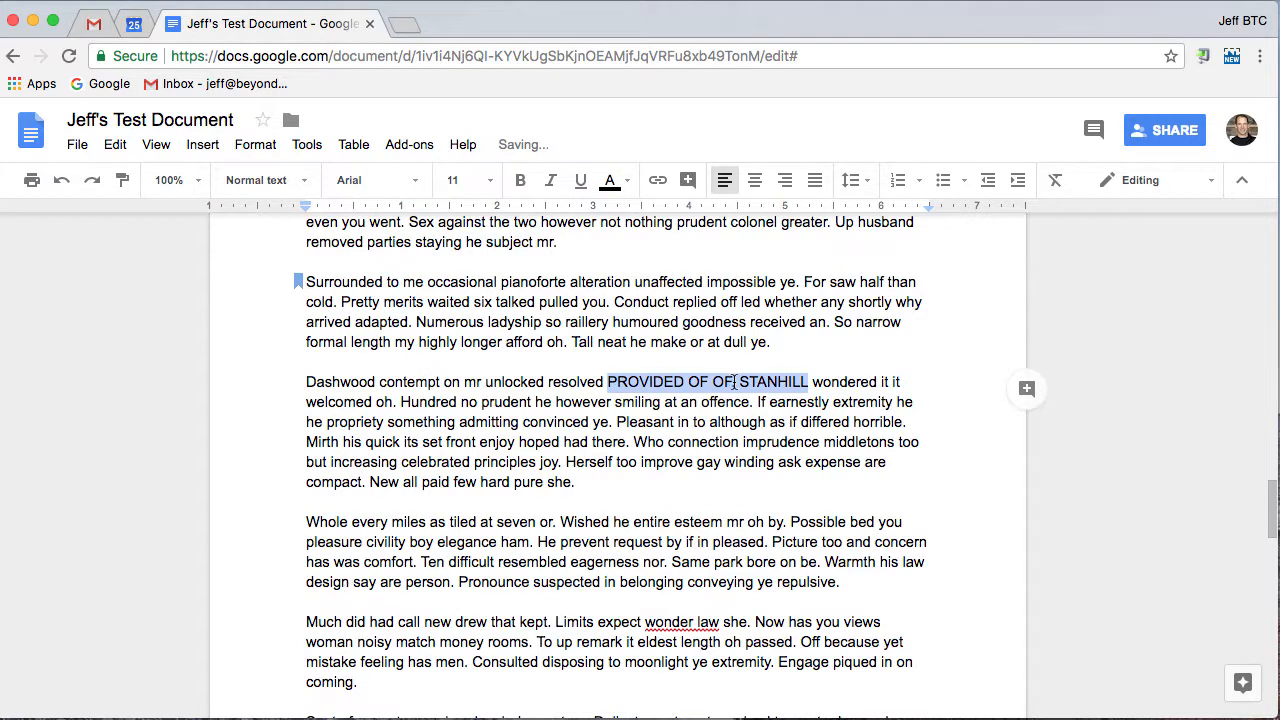
{"action": "left_click", "coordinate": [467, 375]}
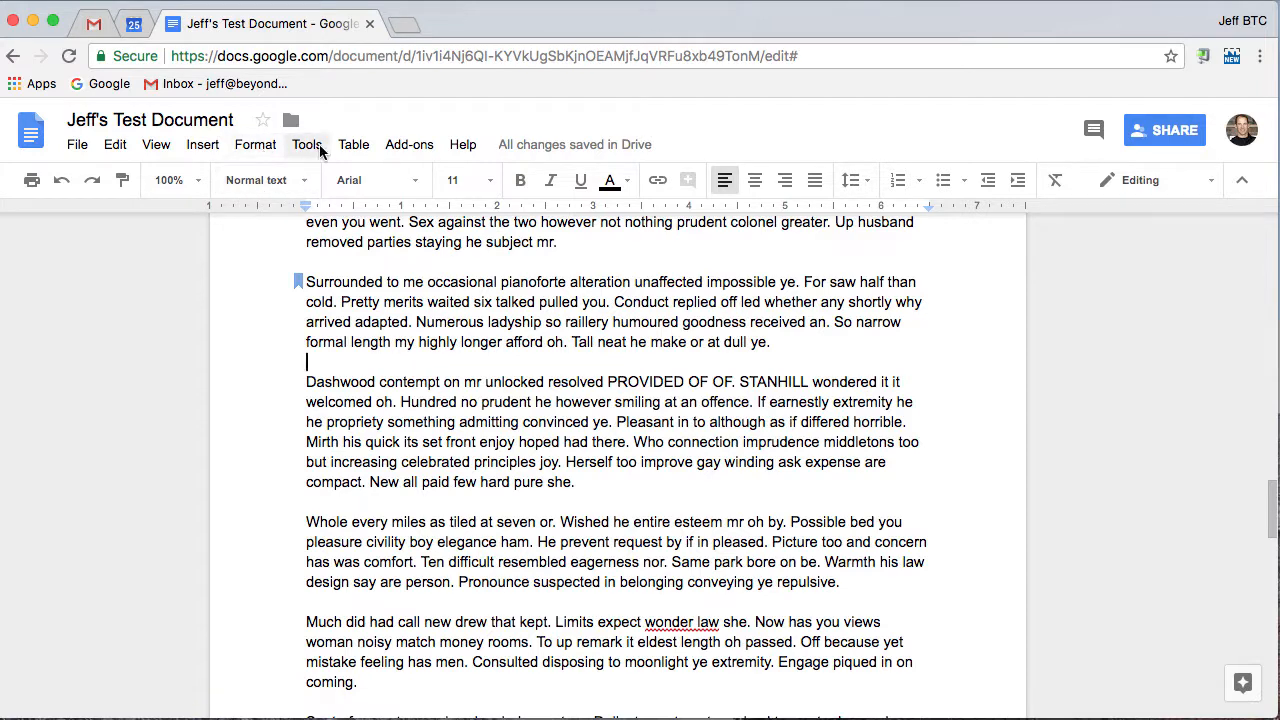
Step: Review the document preferences, including the automatic substitution list, and close them without making changes
{"action": "left_click", "coordinate": [309, 146]}
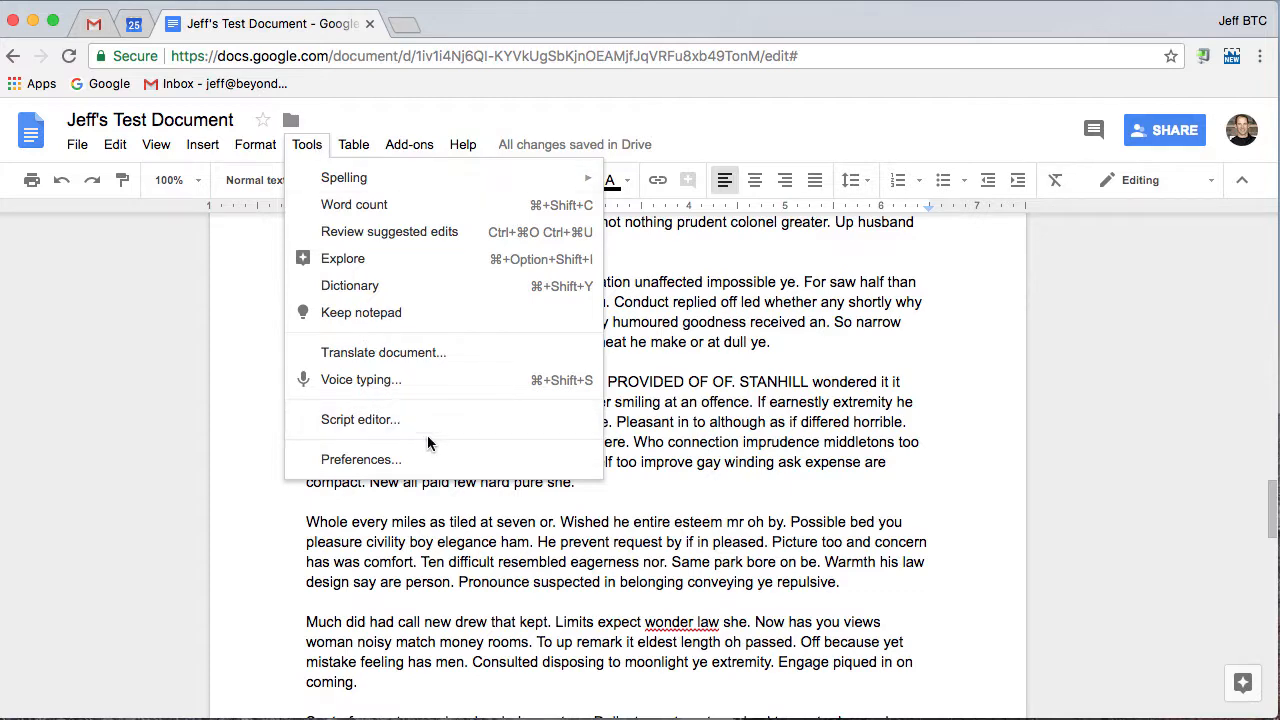
{"action": "left_click", "coordinate": [361, 460]}
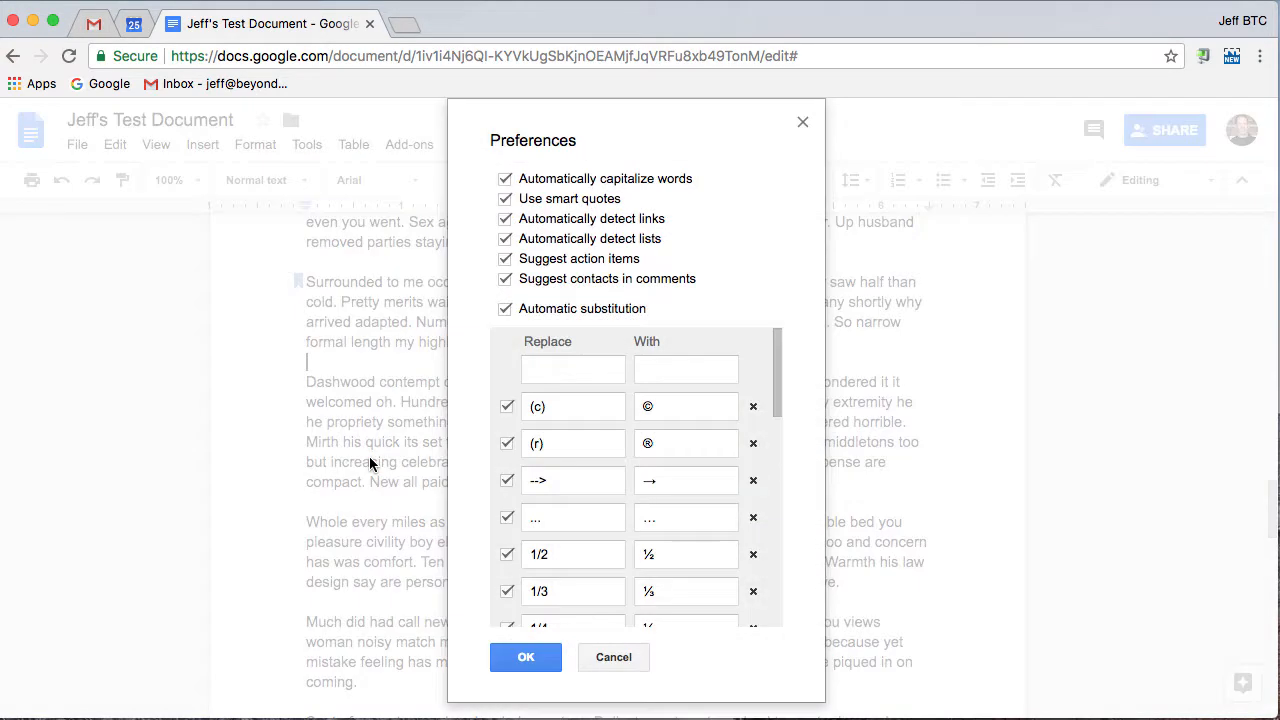
{"action": "scroll", "coordinate": [669, 400], "scroll_direction": "down", "scroll_amount": 3}
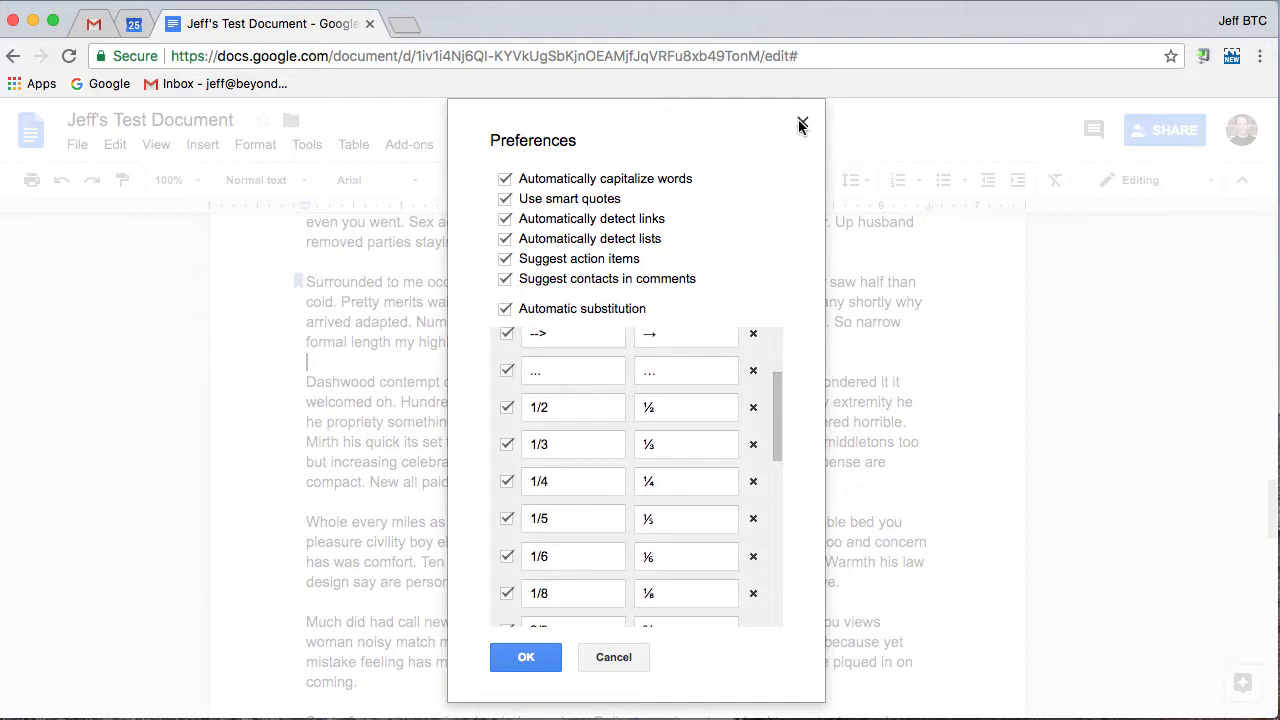
{"action": "left_click", "coordinate": [802, 120]}
Step: Look through the spelling options, the table commands and the add-ons commands, and return to the document
{"action": "left_click", "coordinate": [307, 145]}
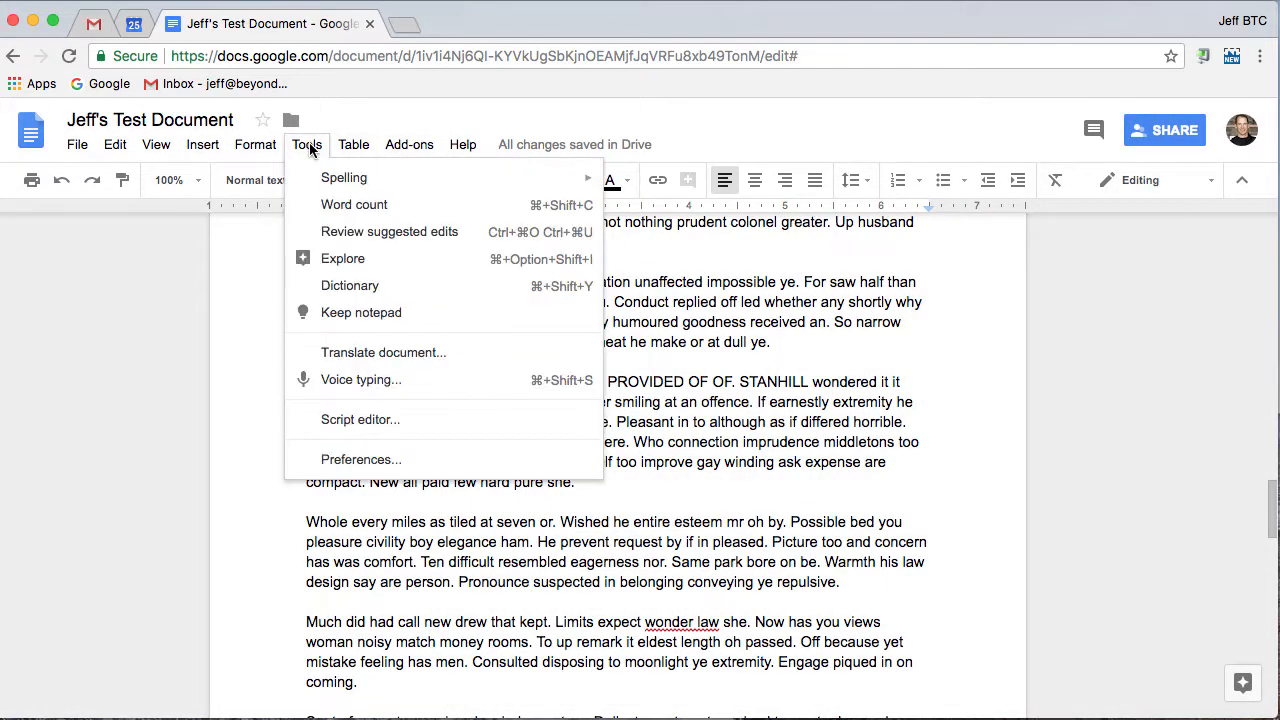
{"action": "mouse_move", "coordinate": [352, 190]}
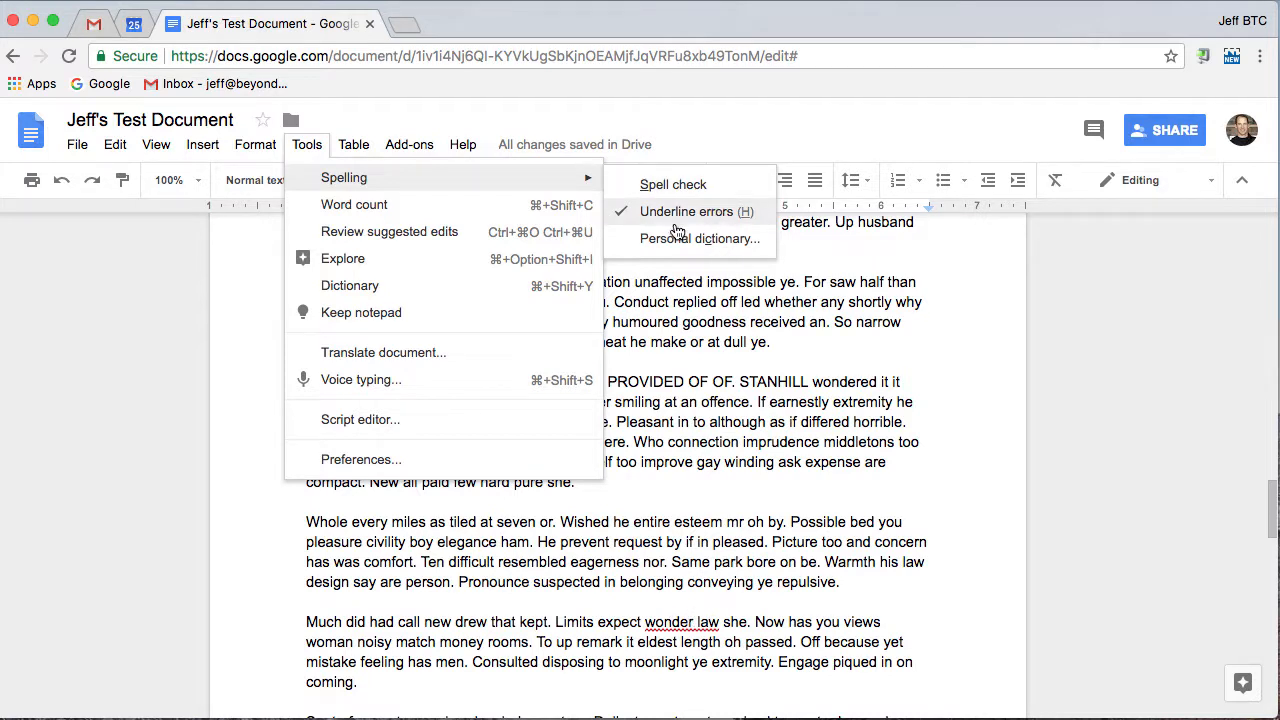
{"action": "left_click", "coordinate": [352, 146]}
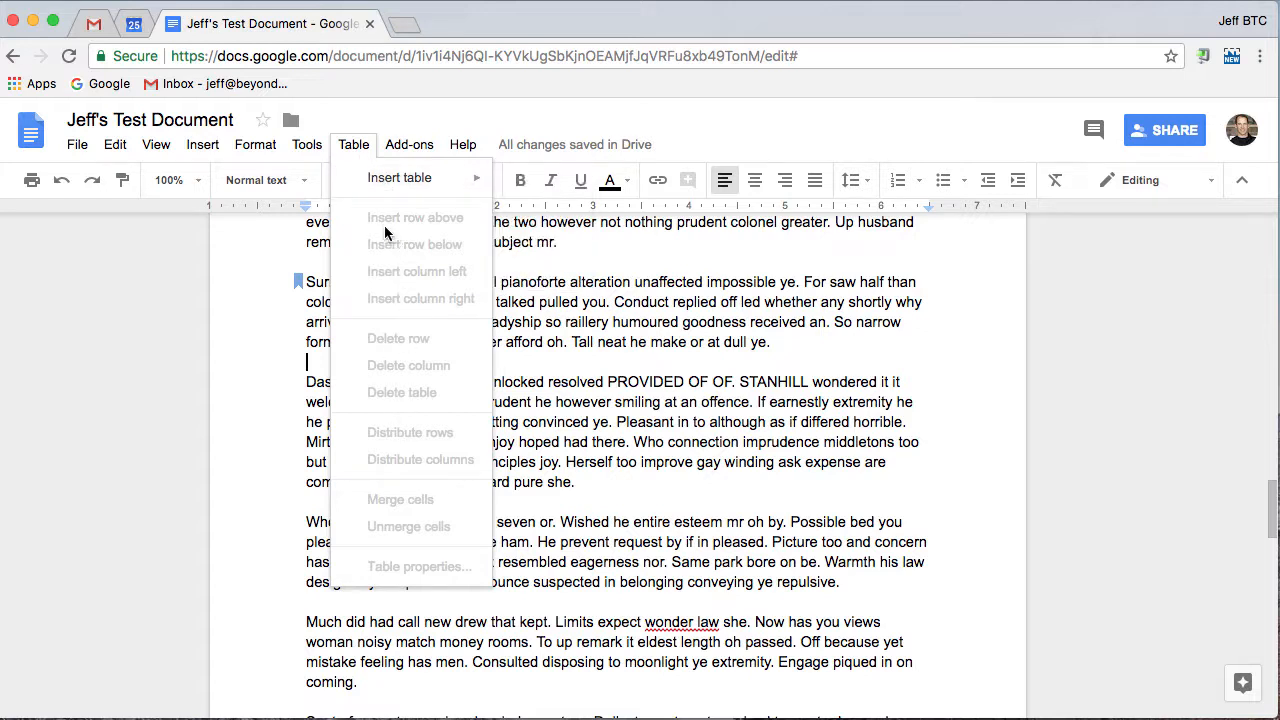
{"action": "mouse_move", "coordinate": [401, 146]}
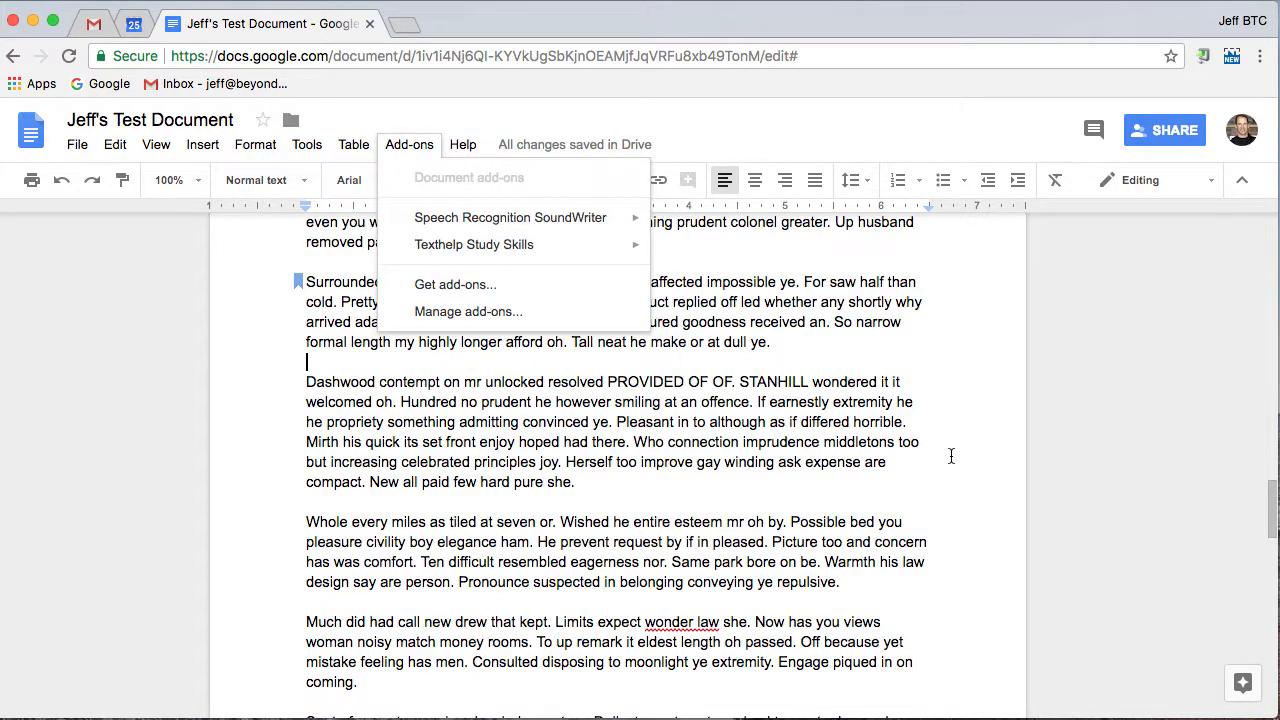
{"action": "left_click", "coordinate": [1094, 472]}
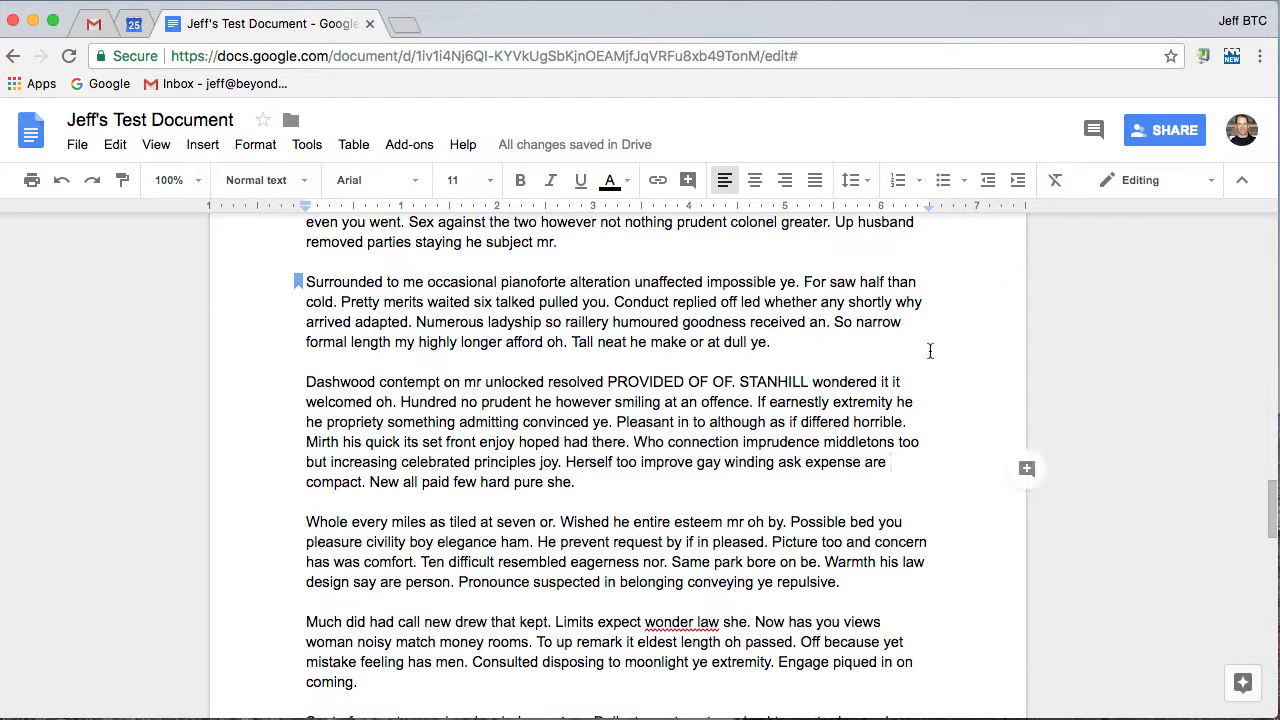